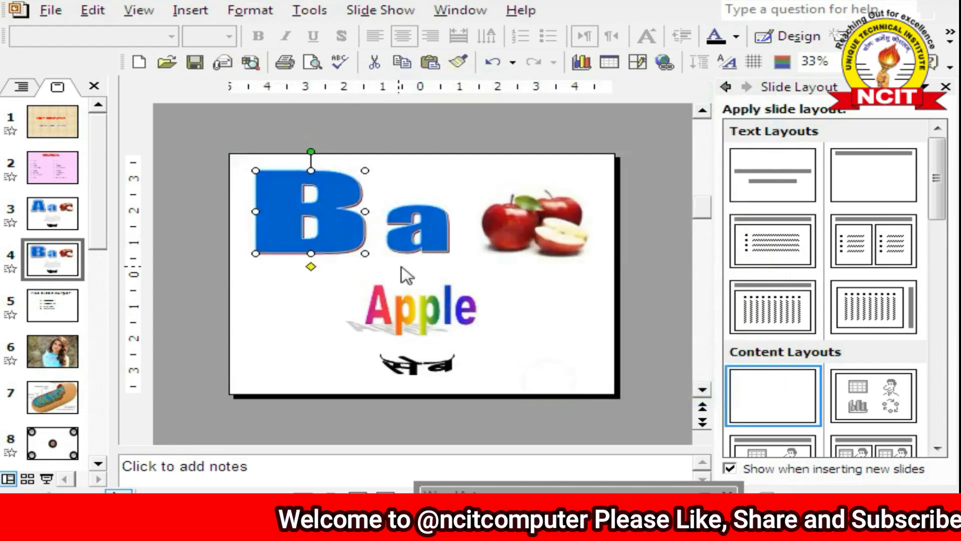
Step: Change the lowercase WordArt letter on slide 4 to b and delete the apple picture
double_click(414, 232)
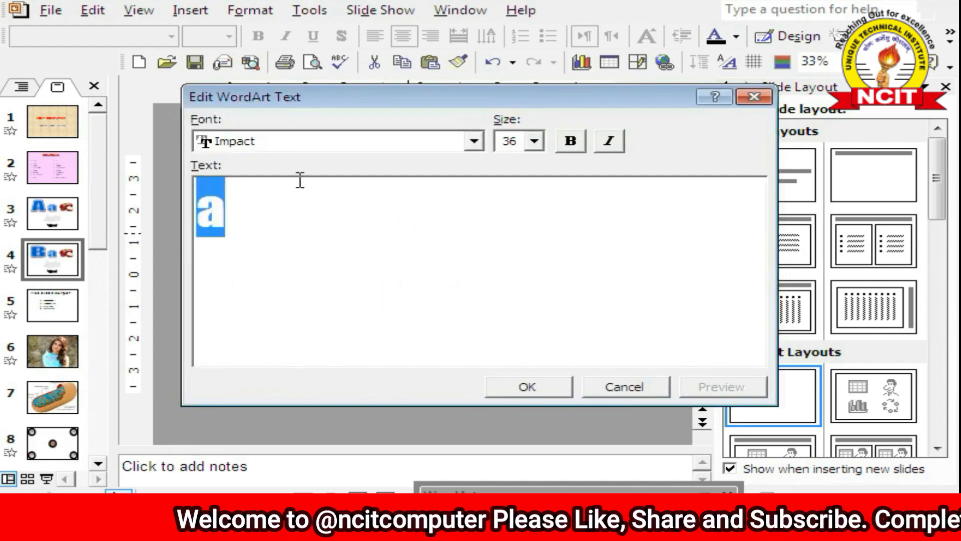
type("b")
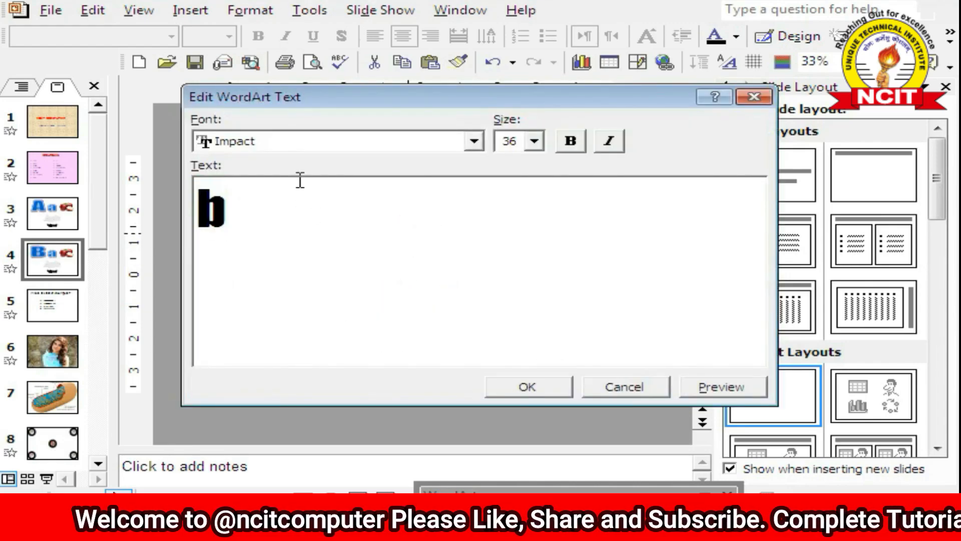
left_click(510, 390)
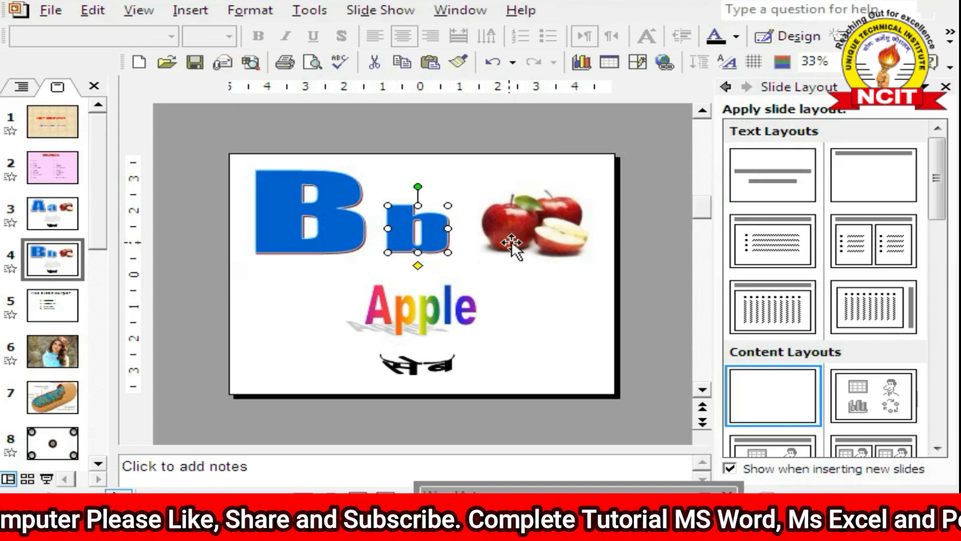
left_click(526, 228)
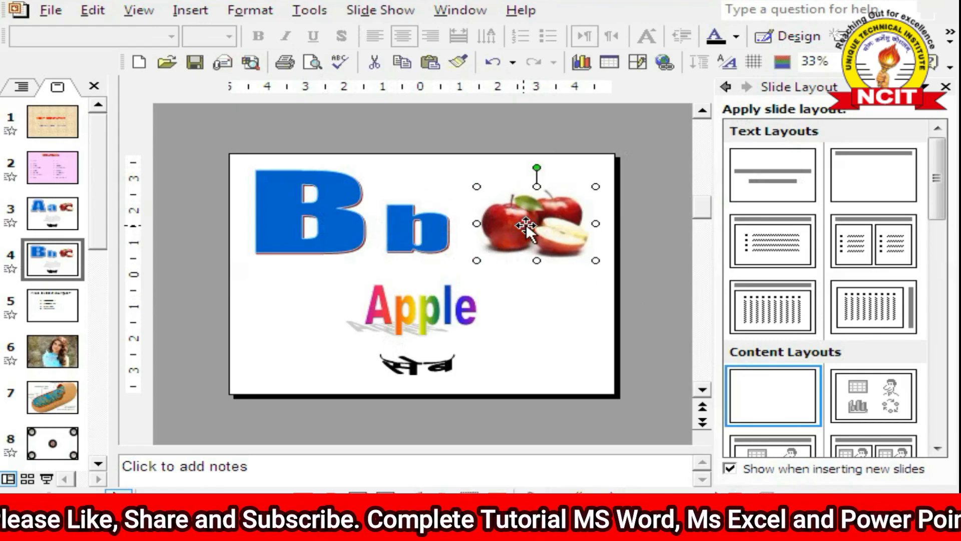
key("Delete")
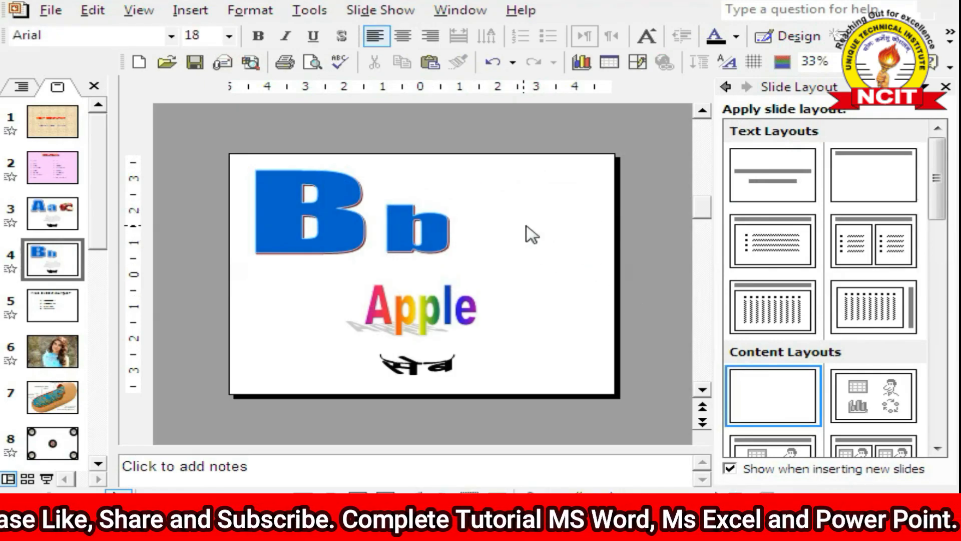
Step: Replace the text of the Apple WordArt on slide 4 with Boy
double_click(421, 303)
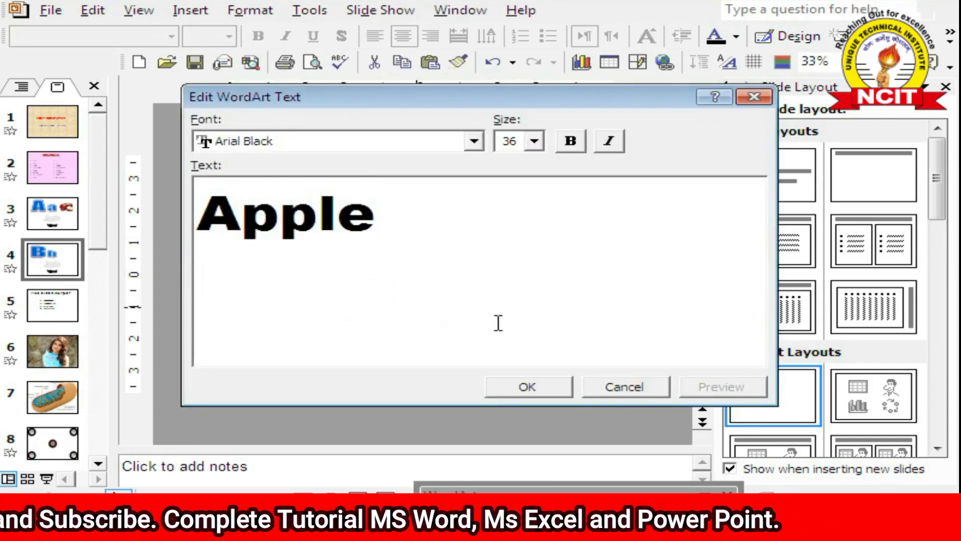
key("BackSpace")
key("BackSpace")
key("BackSpace")
key("BackSpace")
key("BackSpace")
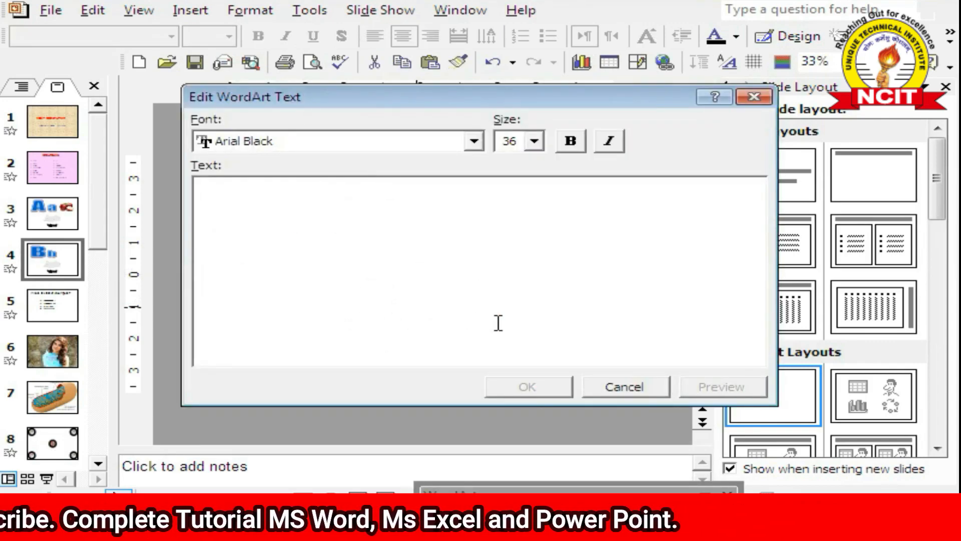
type("Boy")
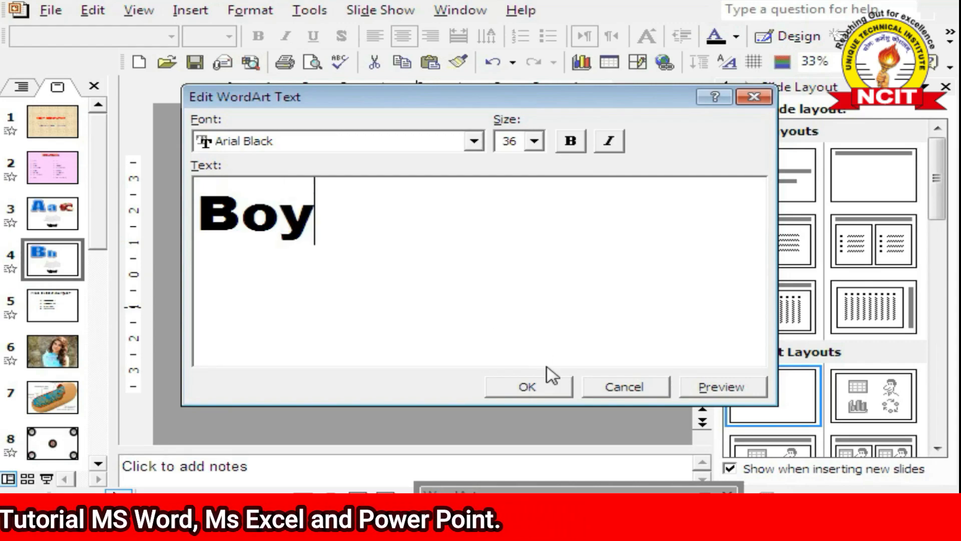
left_click(527, 387)
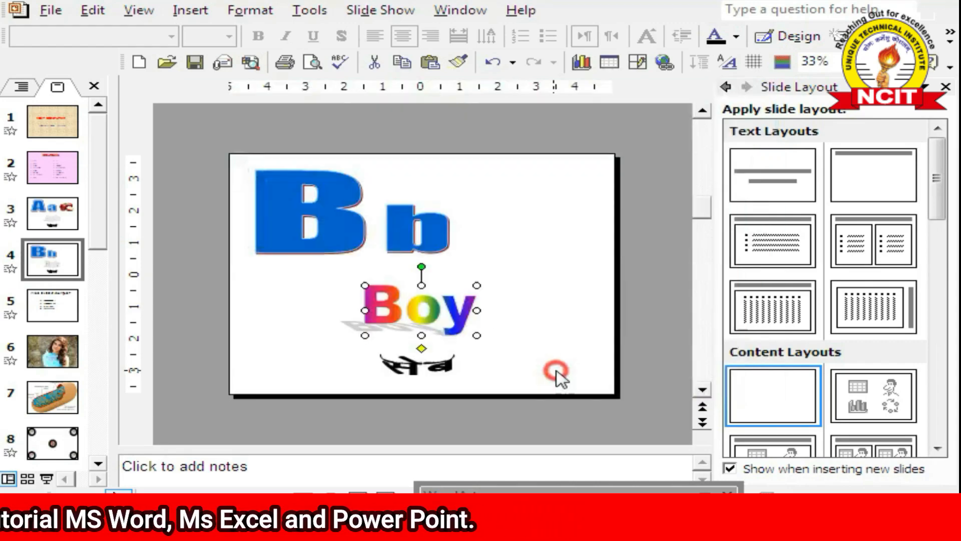
Step: Delete the Hindi WordArt word below Boy on slide 4
left_click(416, 368)
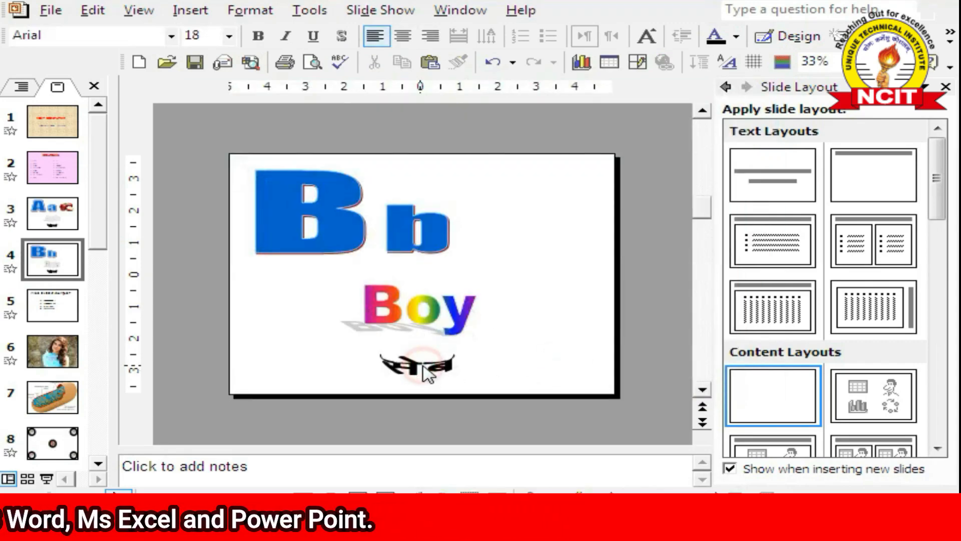
left_click(441, 368)
key("Delete")
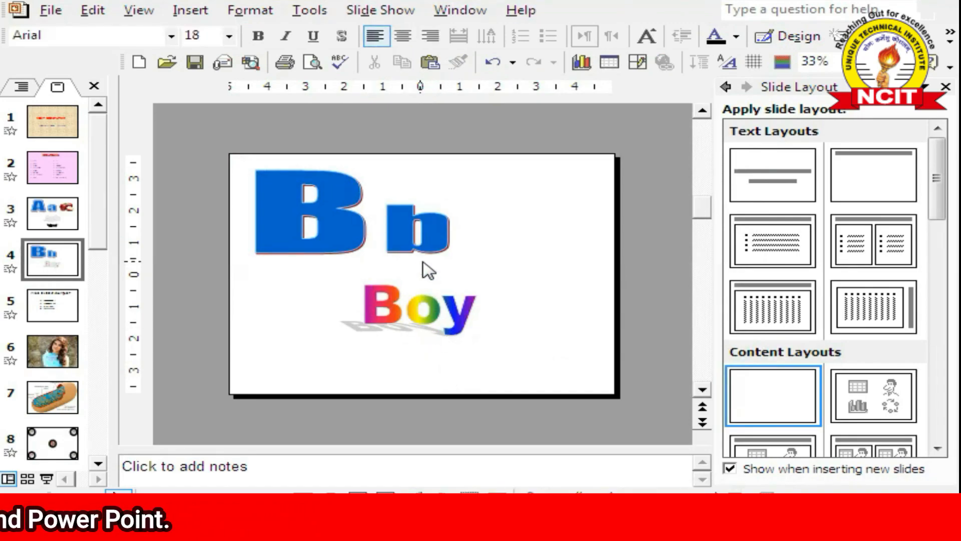
left_click(190, 11)
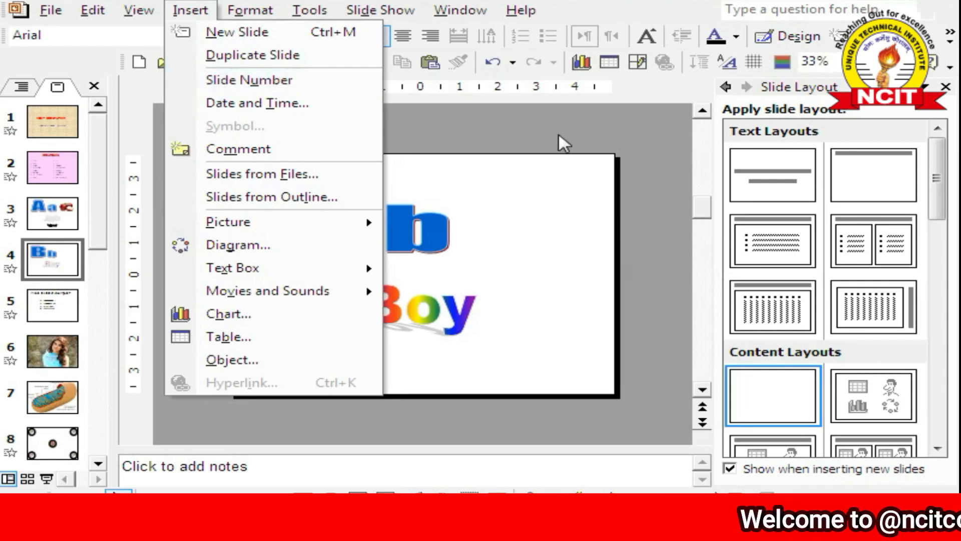
left_click(519, 129)
Step: Go to slide 1, turn on the slide number and apply it to all slides
left_click(59, 134)
left_click(59, 131)
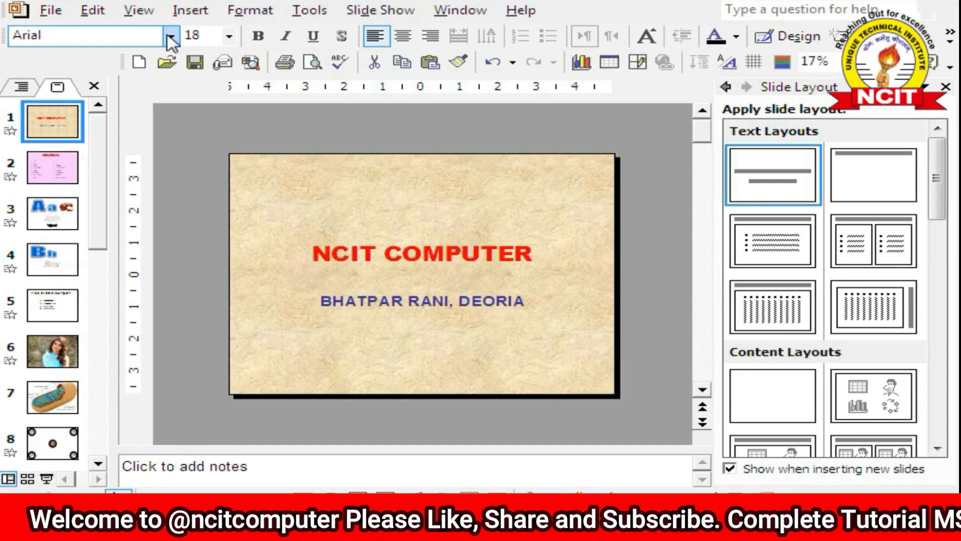
left_click(190, 10)
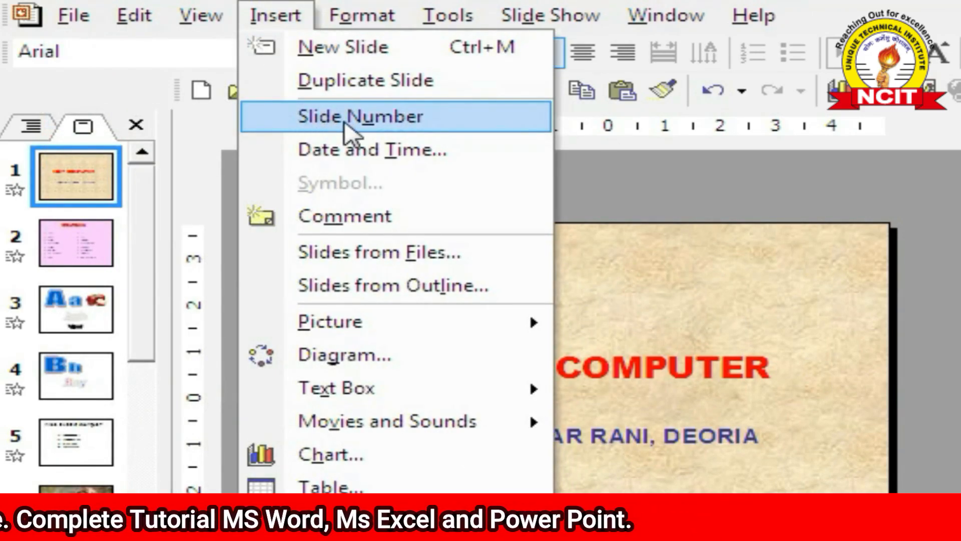
left_click(349, 127)
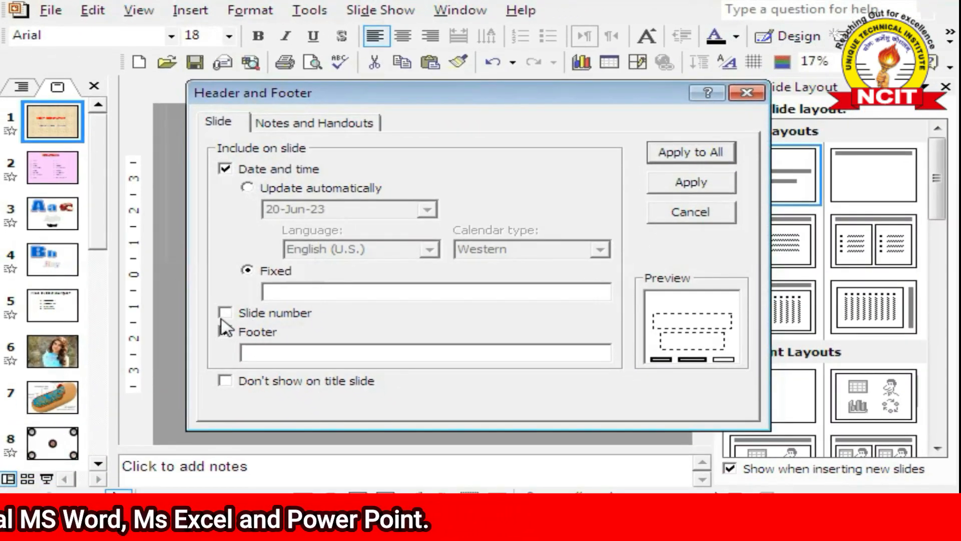
left_click(224, 314)
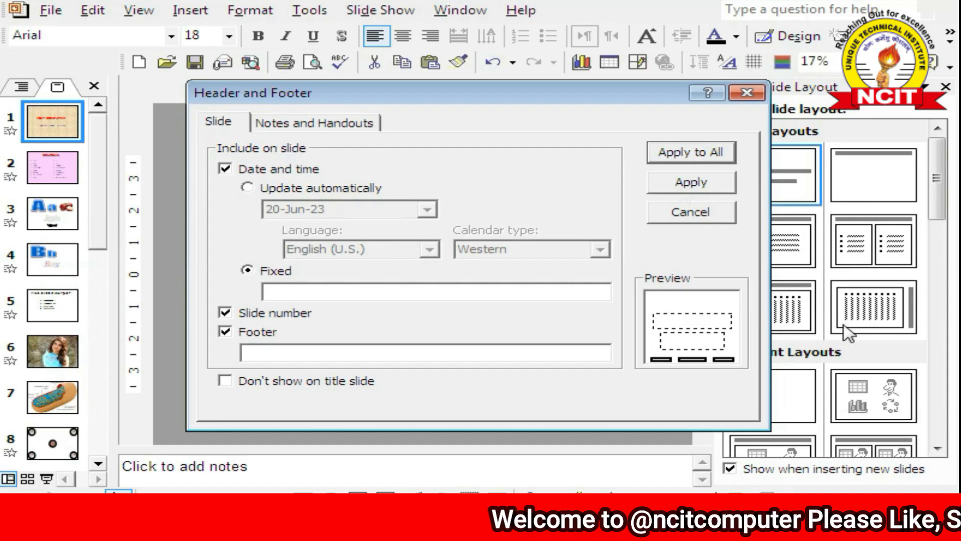
left_click(710, 155)
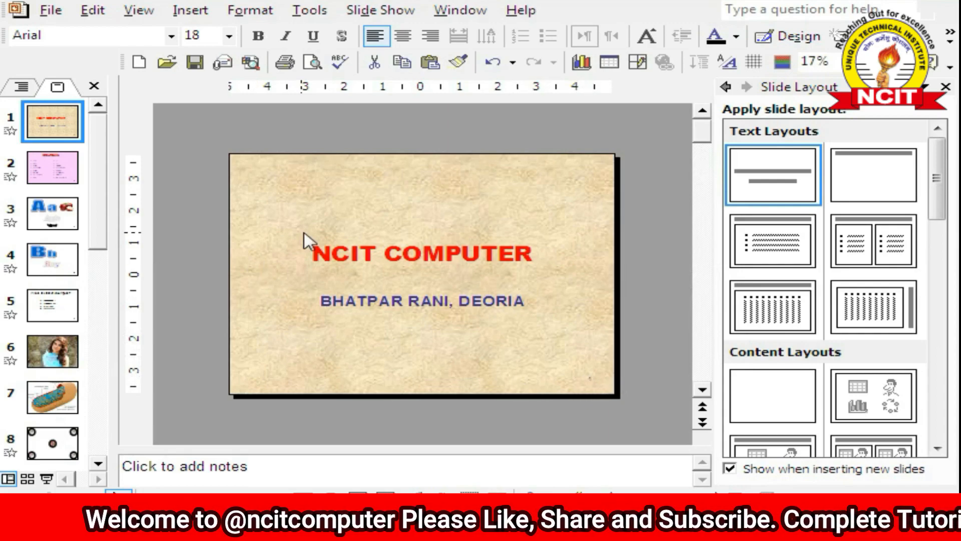
Step: Enlarge slide 1 to 50% zoom, close the Slide Layout pane and examine the slide number in its lower corner
left_click(513, 222)
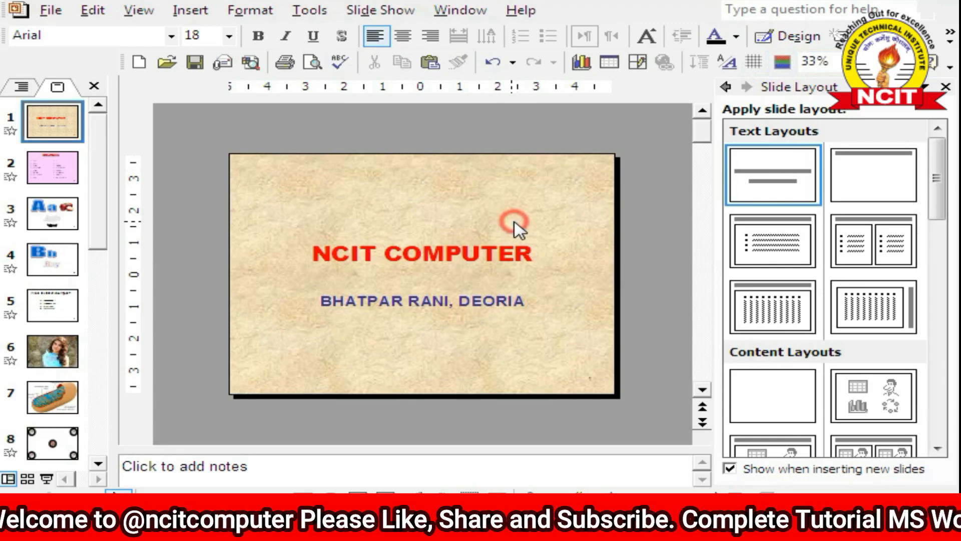
left_click(837, 62)
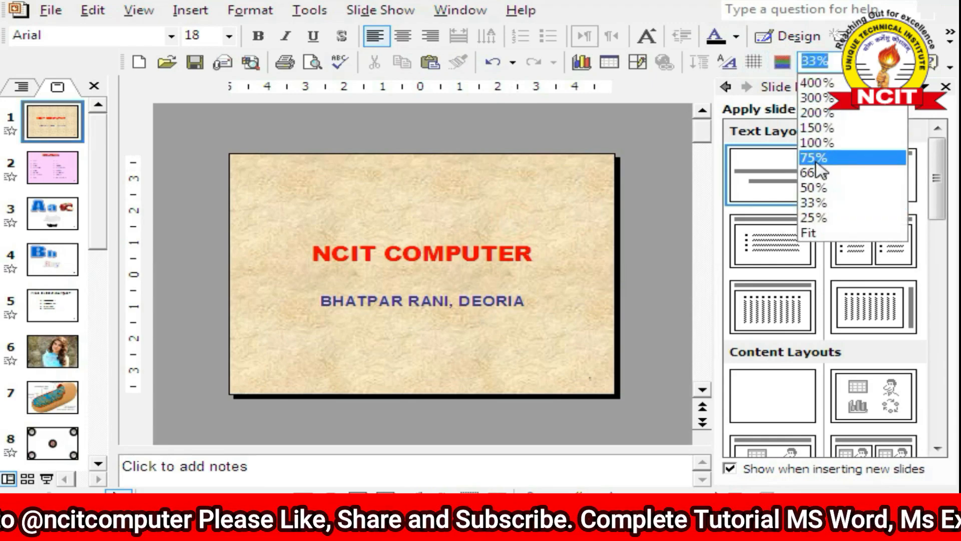
left_click(816, 187)
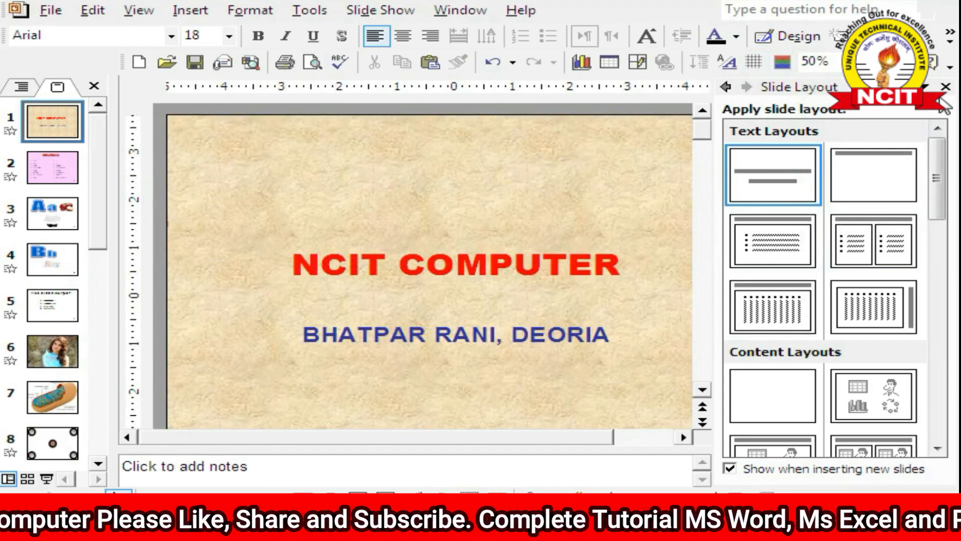
left_click(946, 88)
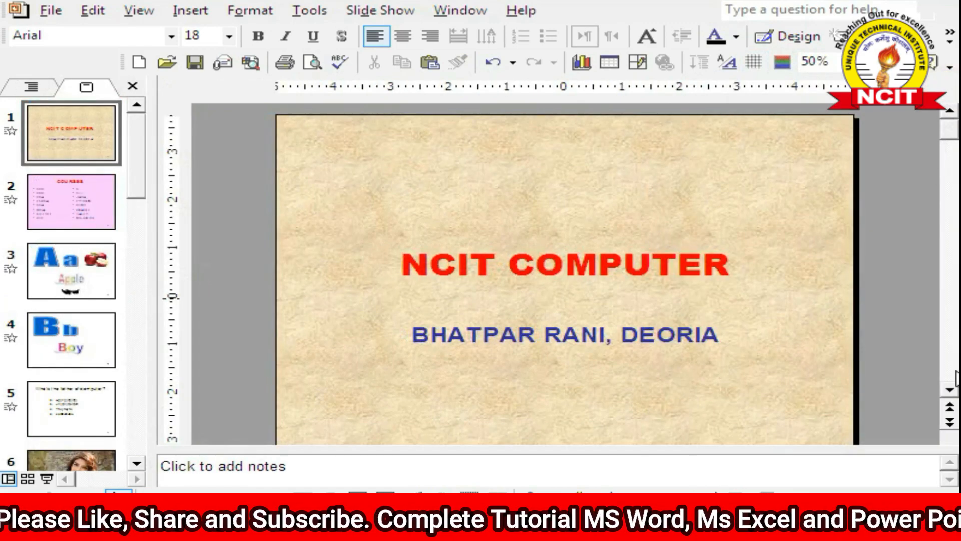
left_click(949, 389)
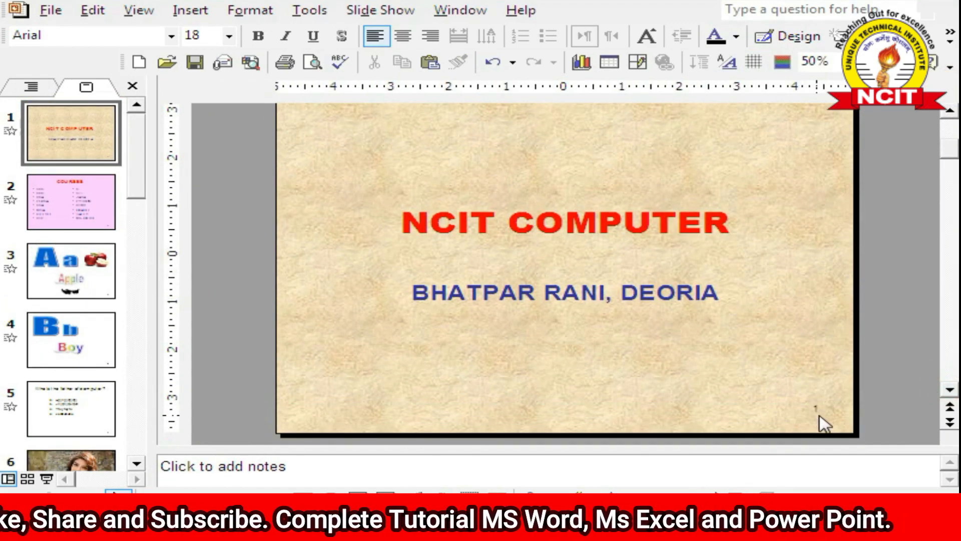
Step: Check the slide numbers on slides 2, 3, 4 and 11
left_click(101, 180)
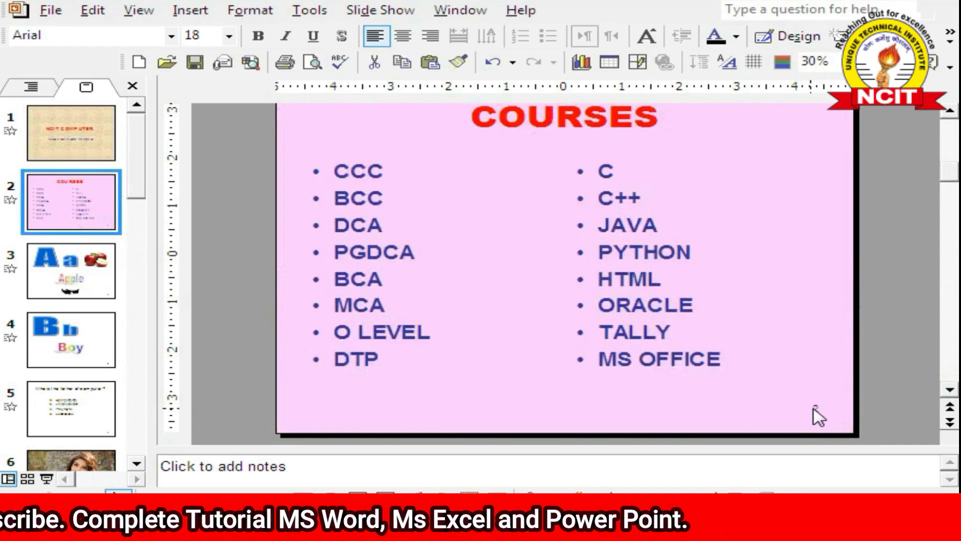
left_click(105, 282)
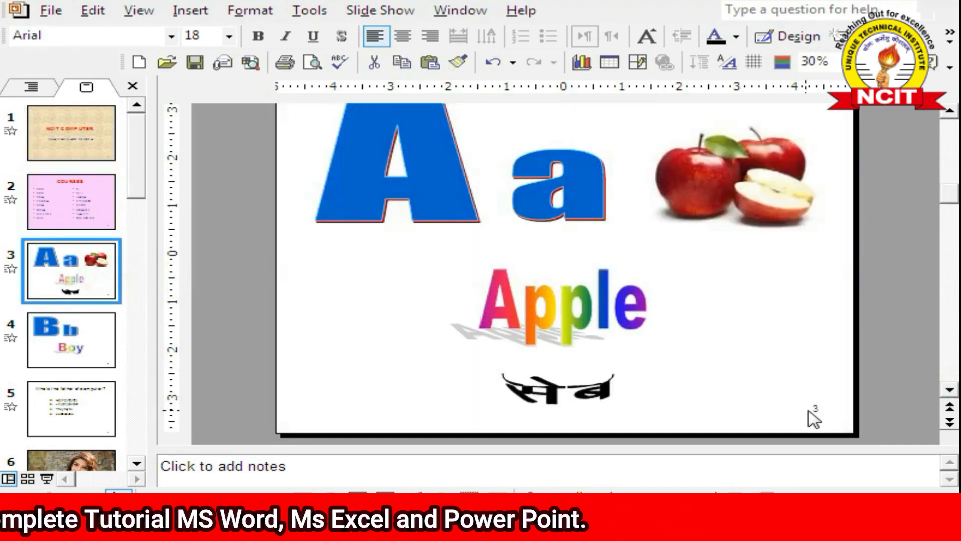
left_click(124, 344)
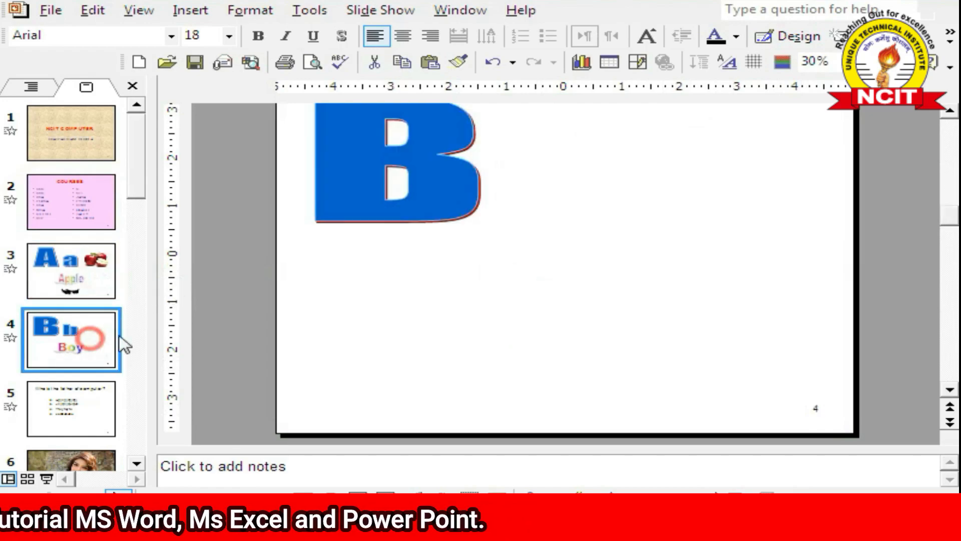
left_click_drag(137, 198, 151, 459)
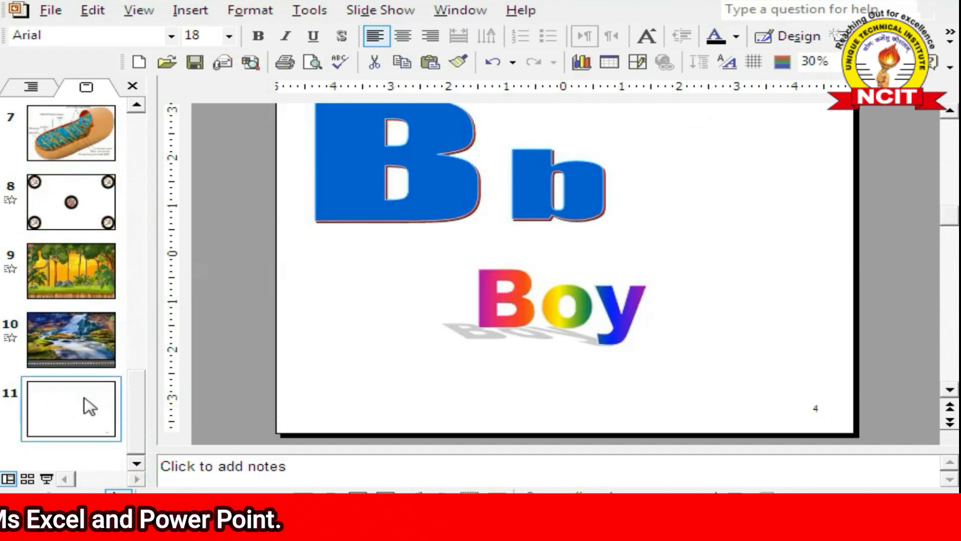
left_click(84, 402)
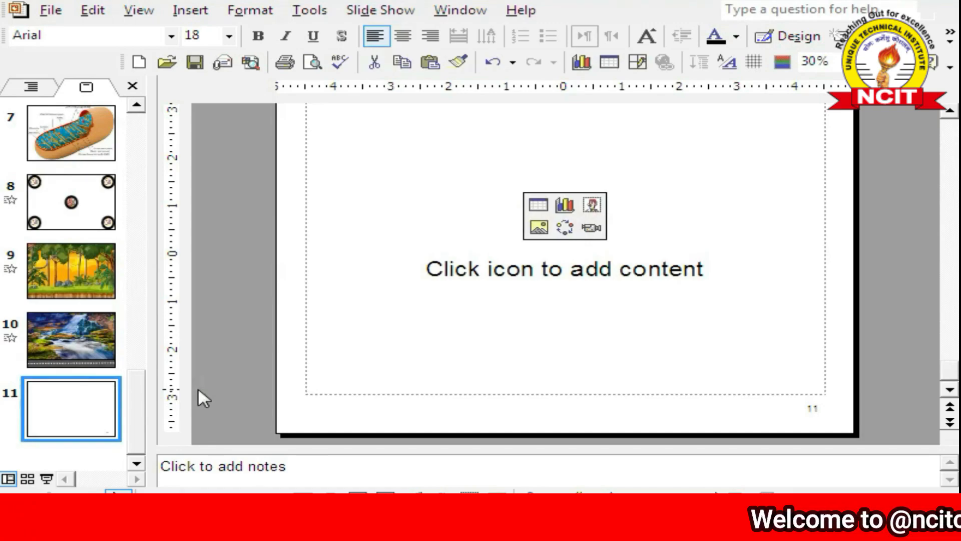
left_click(190, 10)
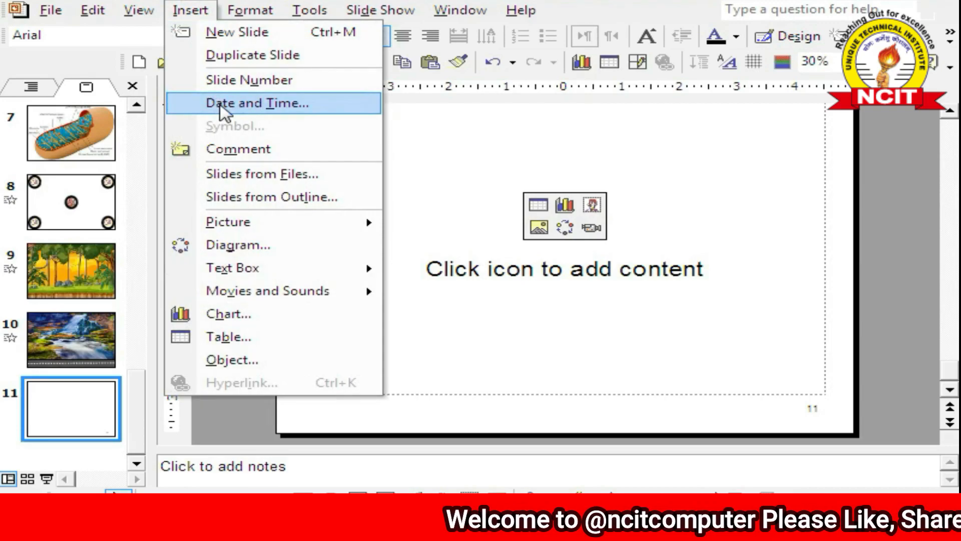
left_click(432, 156)
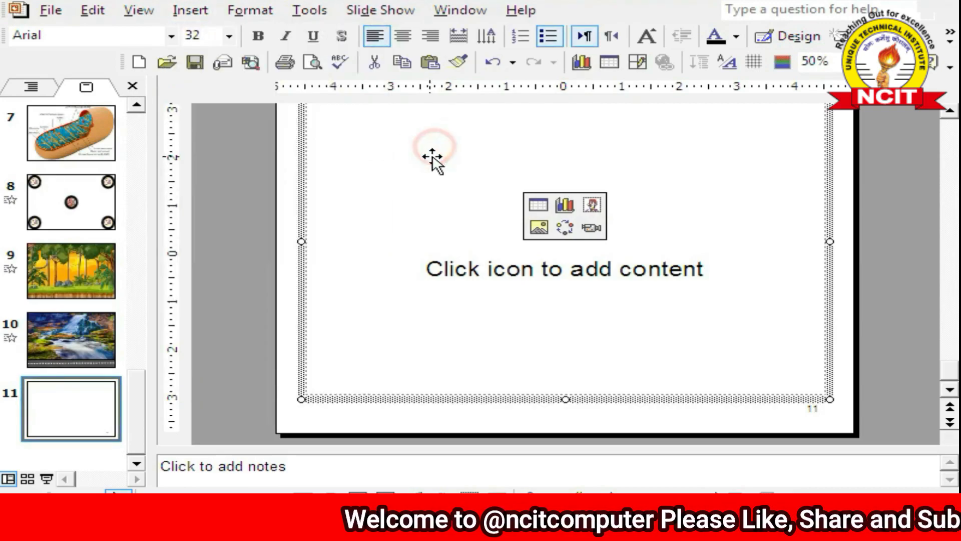
key("Page_Up")
scroll(316, 190, "down", 4)
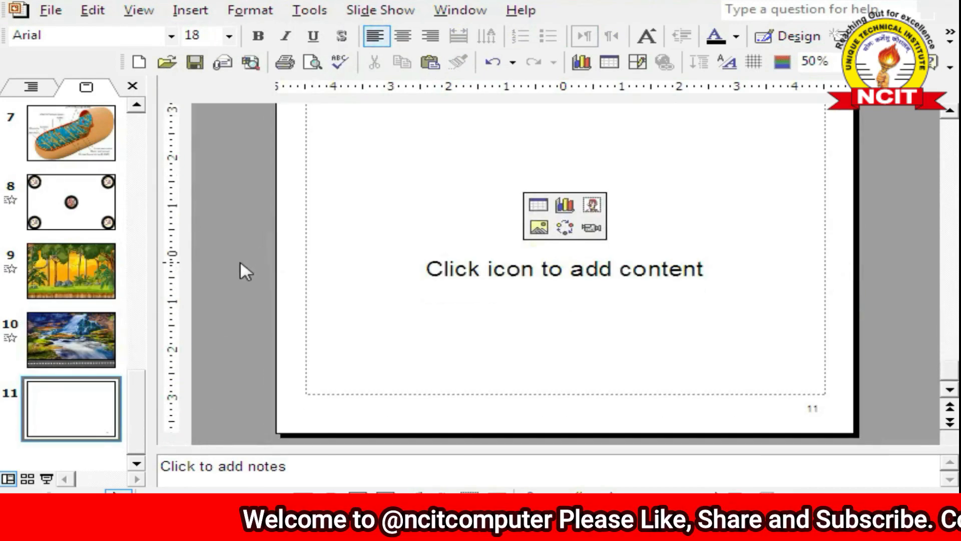
left_click(467, 281)
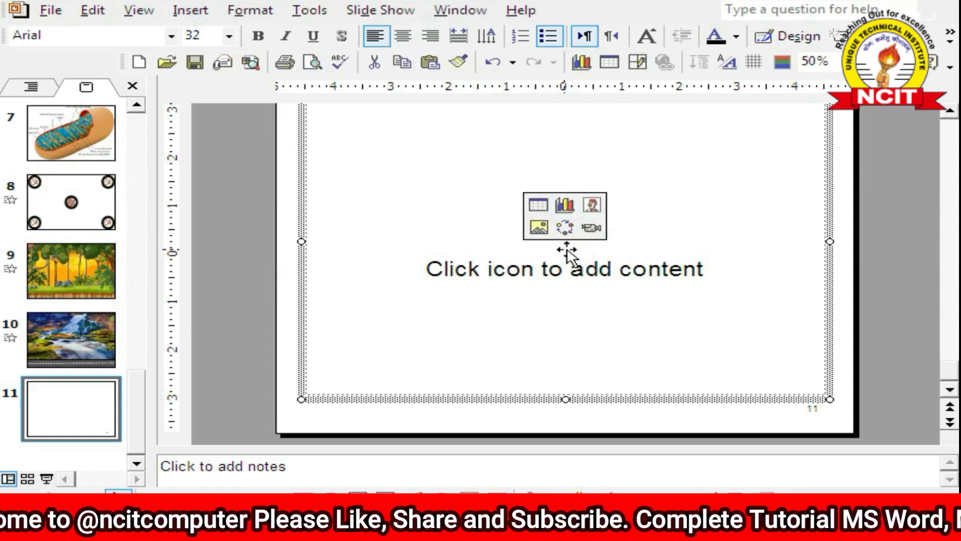
Step: Add a new slide after slide 11 with the title and bulleted text layout
left_click(190, 11)
left_click(203, 30)
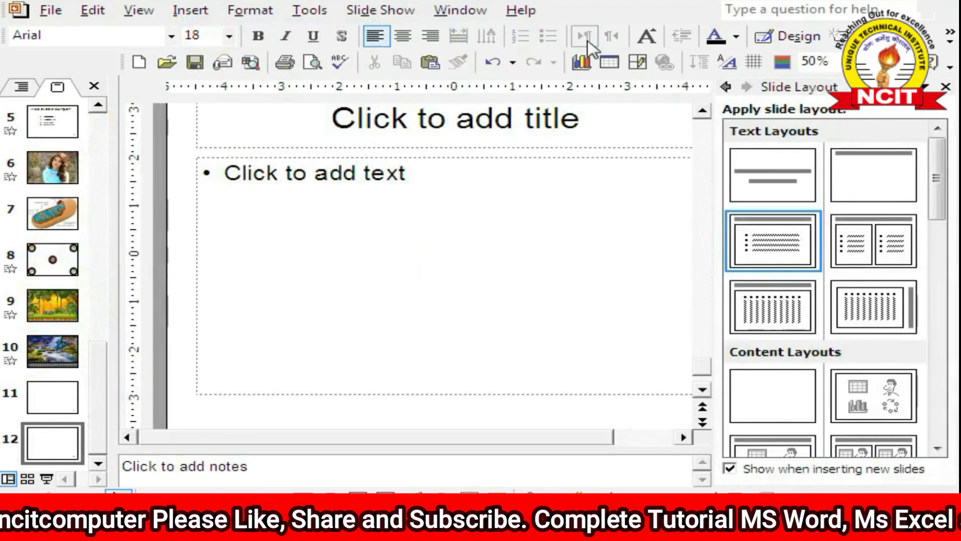
left_click(761, 240)
Step: Insert the date and time in slide 12's bulleted text using the 20-Jun-23 11:01:02 AM format, and close the Slide Layout pane
left_click(322, 193)
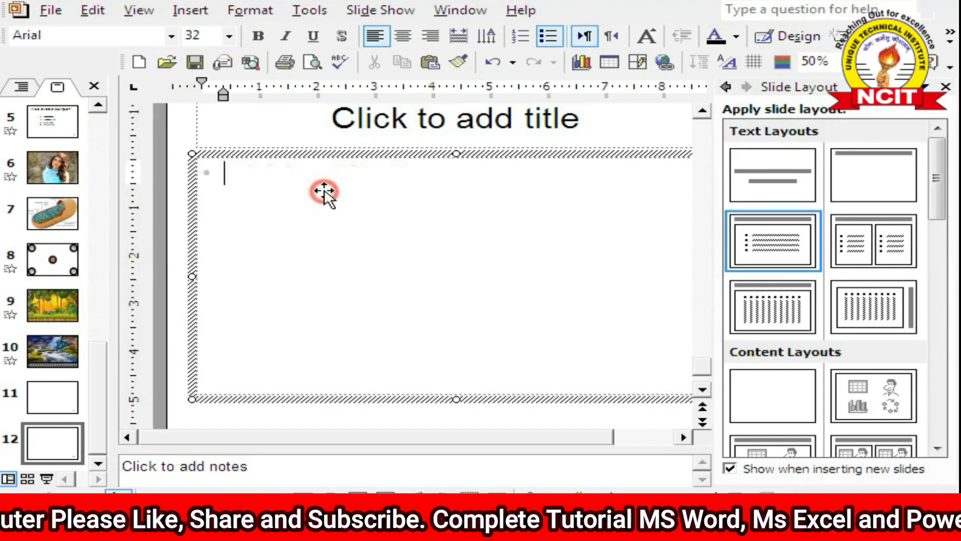
left_click(190, 11)
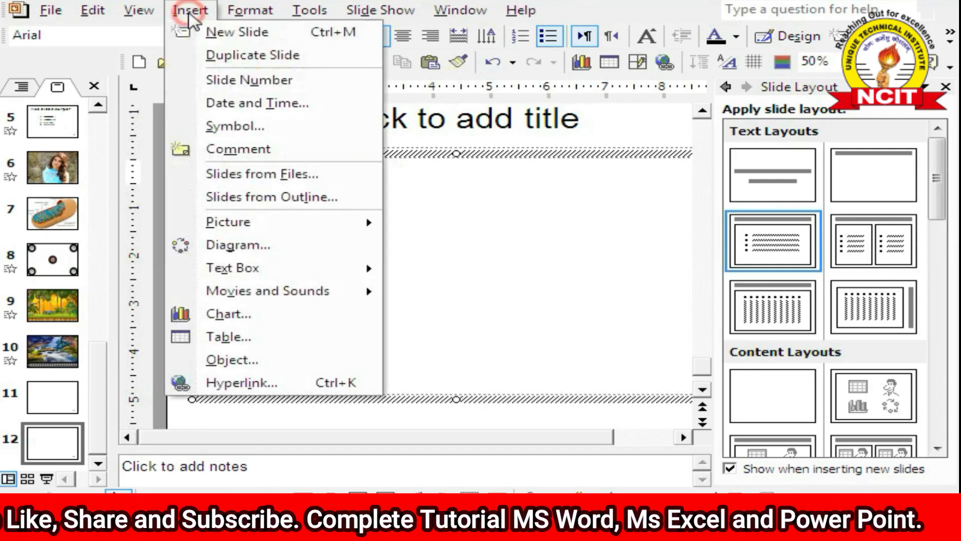
left_click(233, 105)
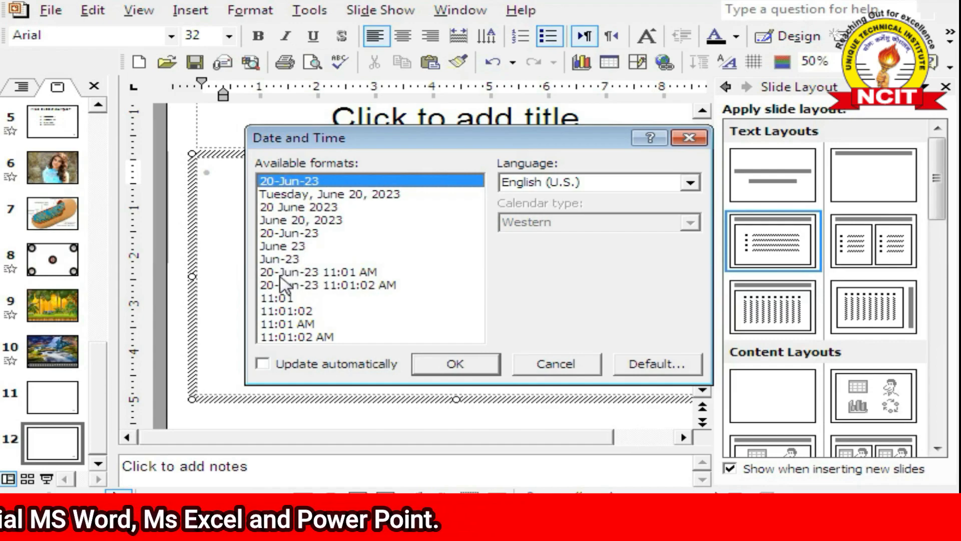
left_click(279, 275)
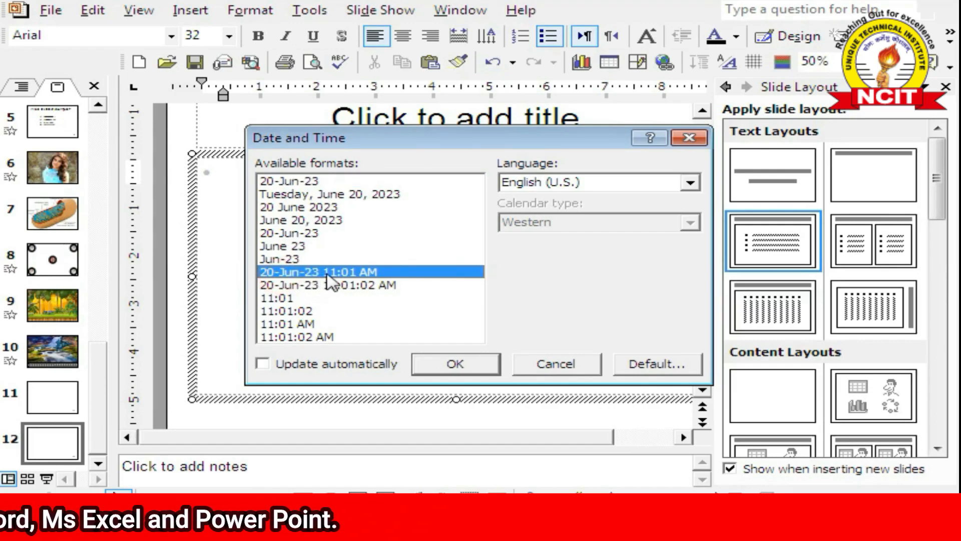
left_click(288, 285)
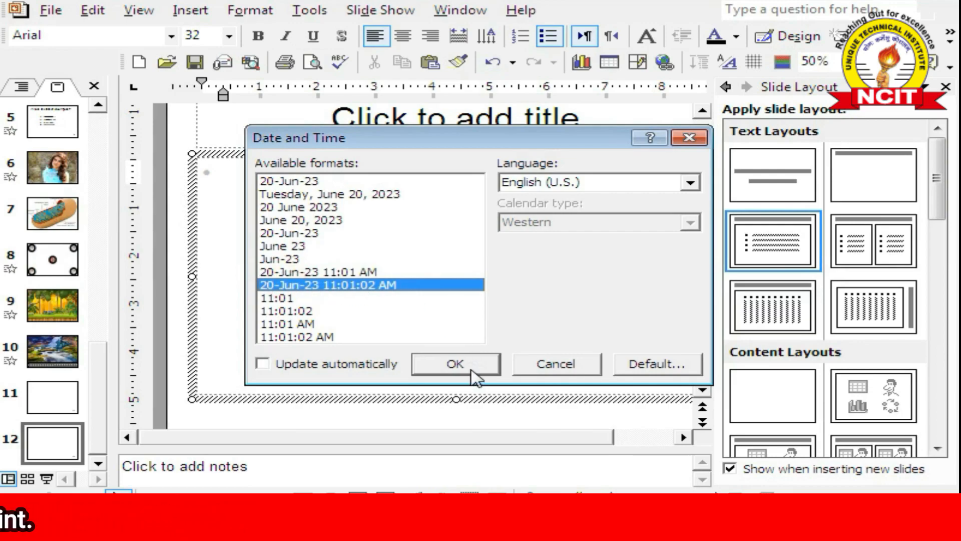
left_click(471, 371)
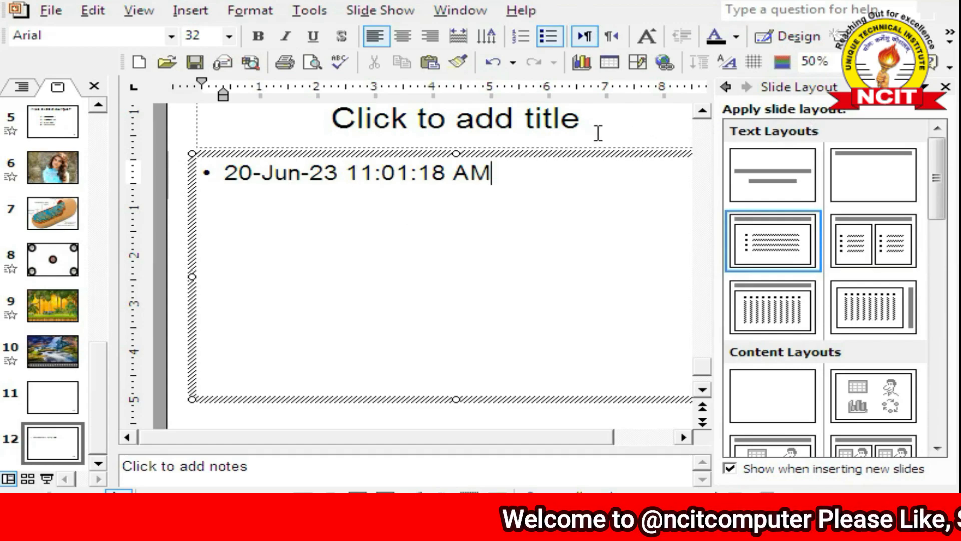
left_click(598, 133)
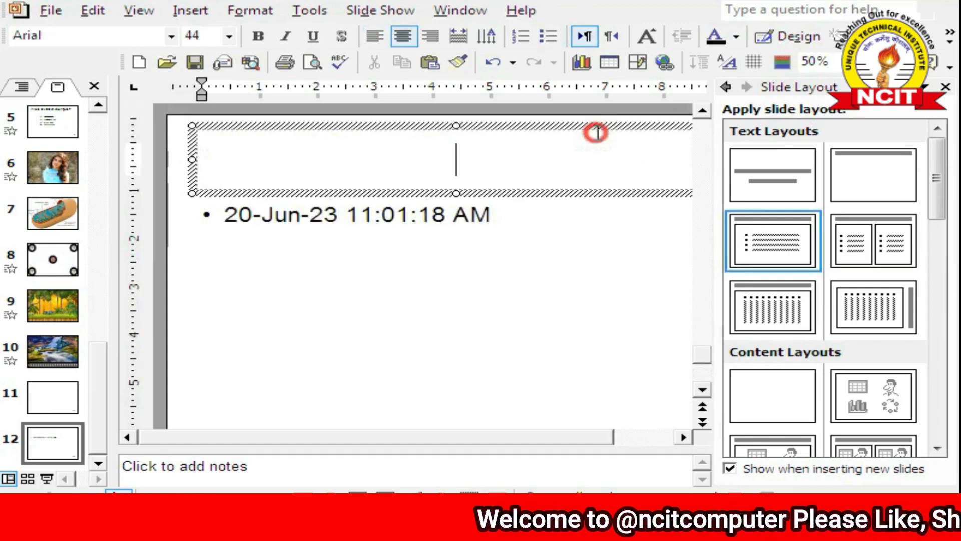
left_click(946, 88)
left_click(186, 12)
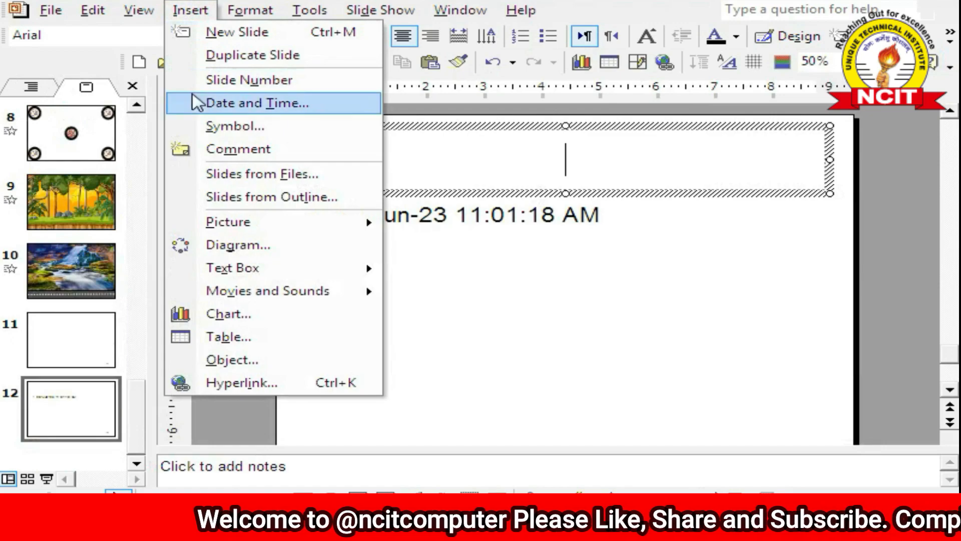
left_click(210, 129)
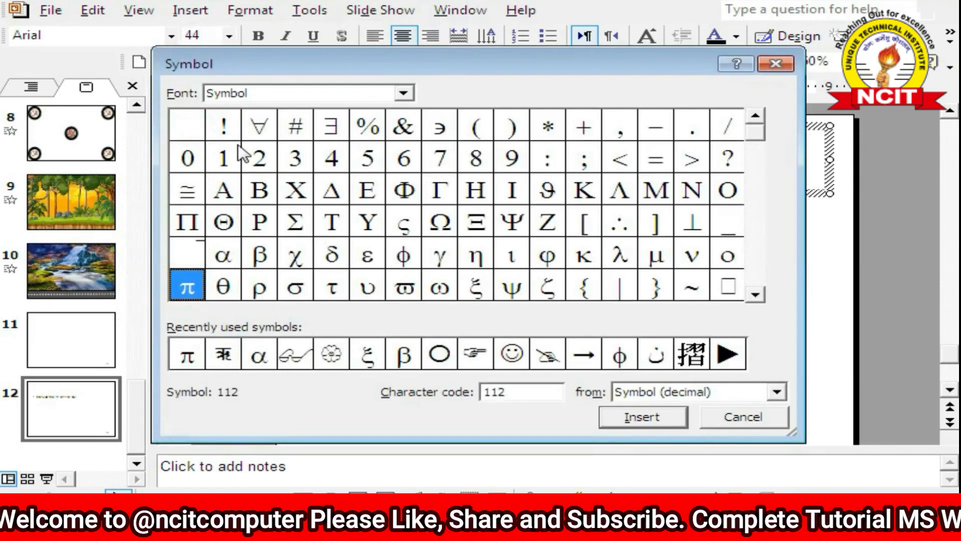
left_click(235, 265)
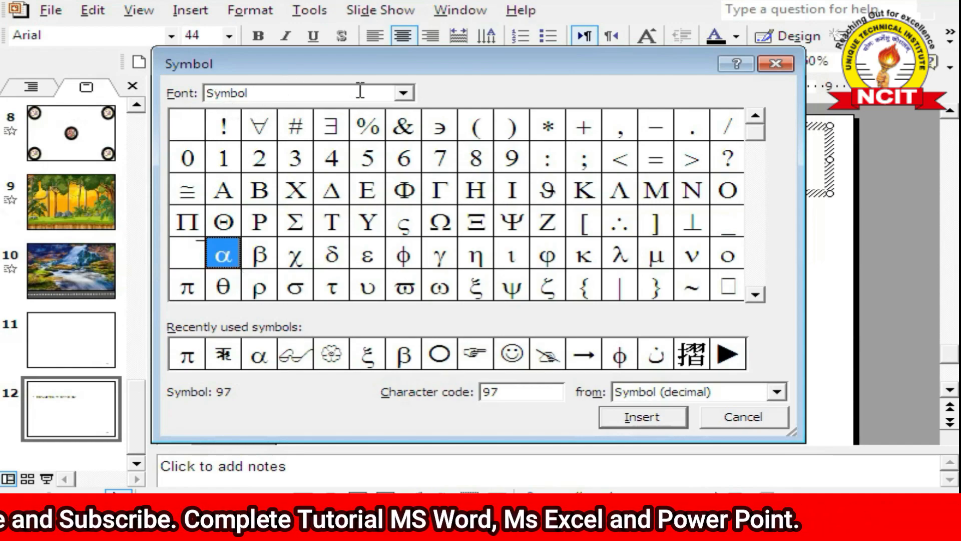
left_click(403, 93)
left_click(403, 94)
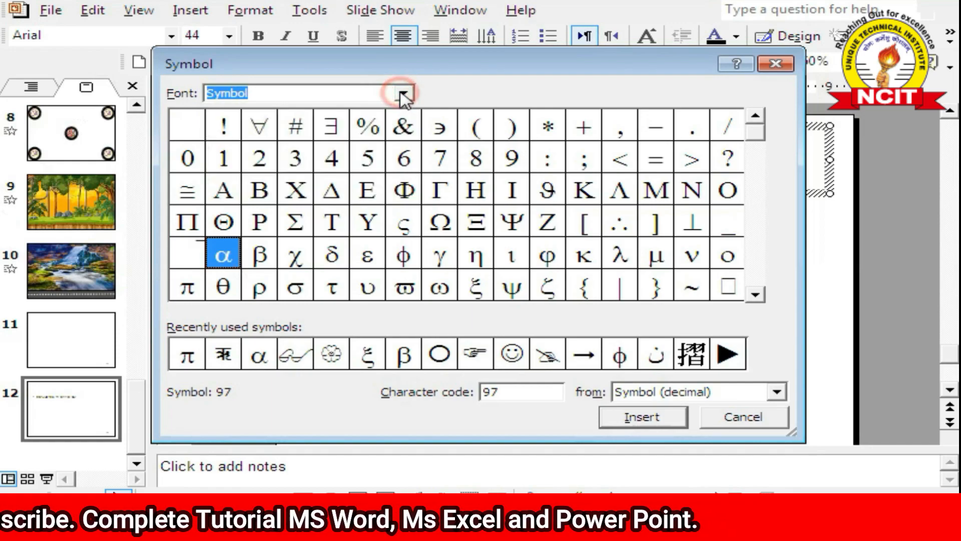
left_click(273, 93)
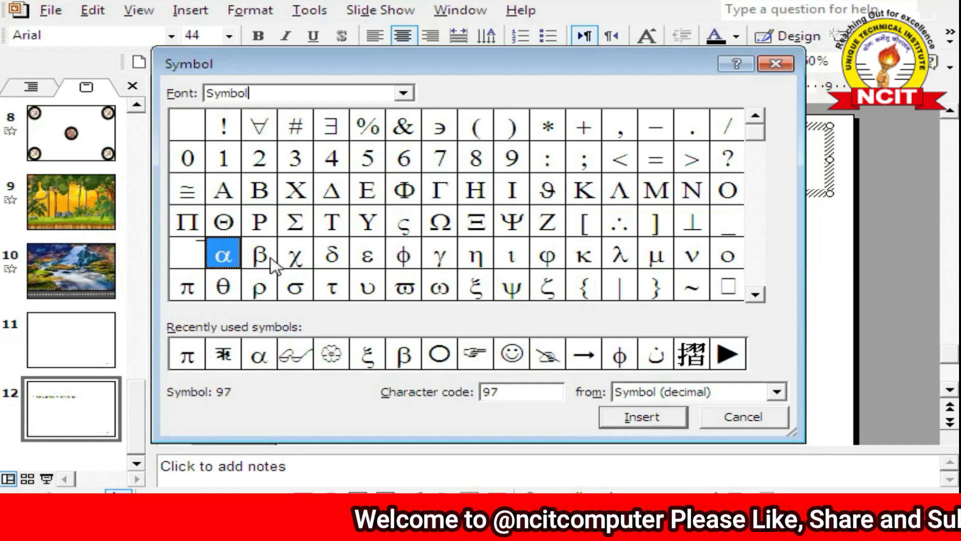
mouse_move(394, 75)
left_mouse_down()
mouse_move(573, 45)
mouse_move(598, 26)
mouse_move(575, 125)
mouse_move(455, 272)
mouse_move(385, 87)
left_mouse_up()
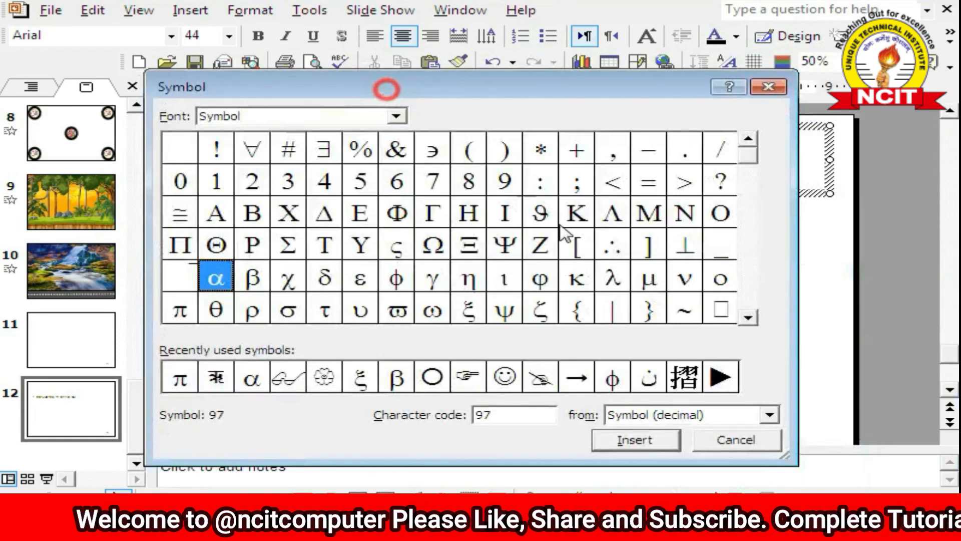
left_click(713, 441)
Step: Start a new bullet below the date and time on slide 12, leaving a blank line between them
left_click(606, 221)
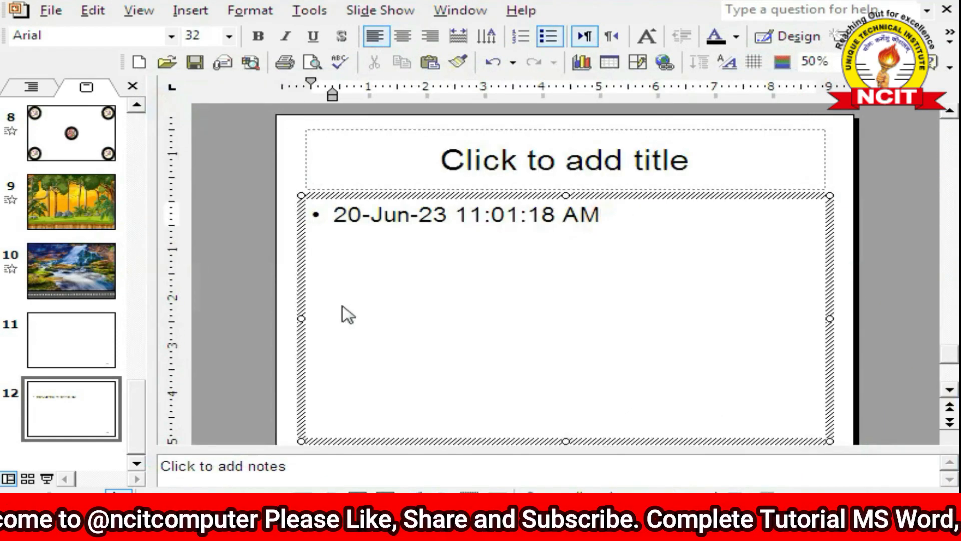
left_click(365, 277)
left_click(617, 218)
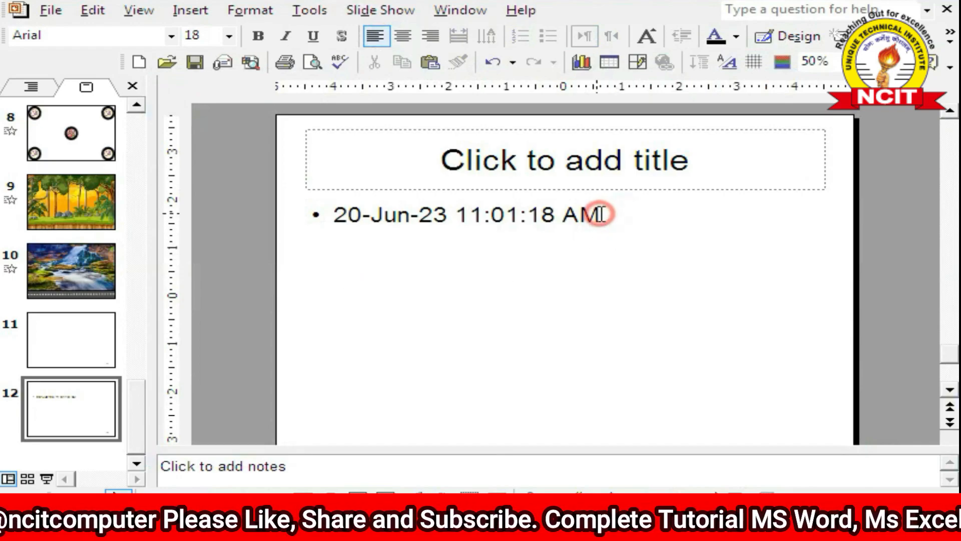
left_click(601, 215)
key("Return")
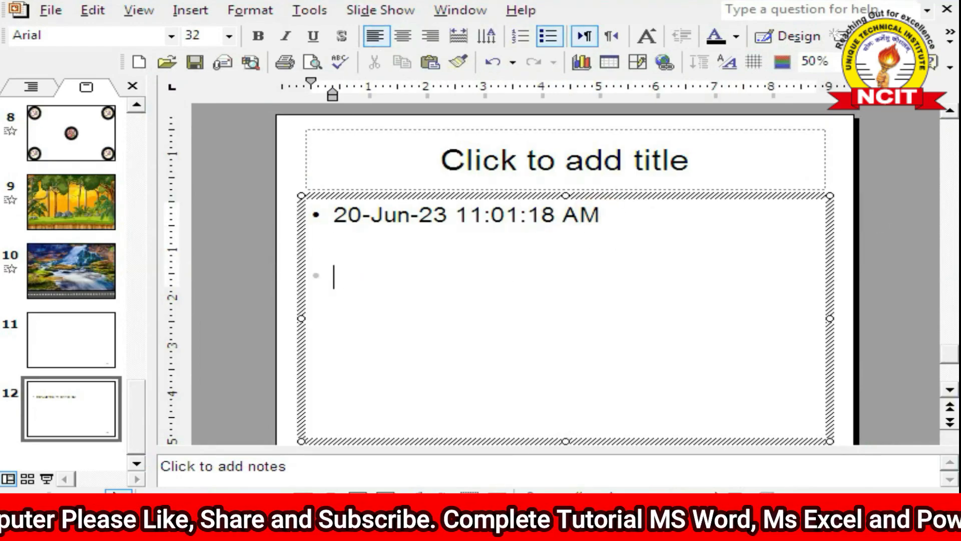
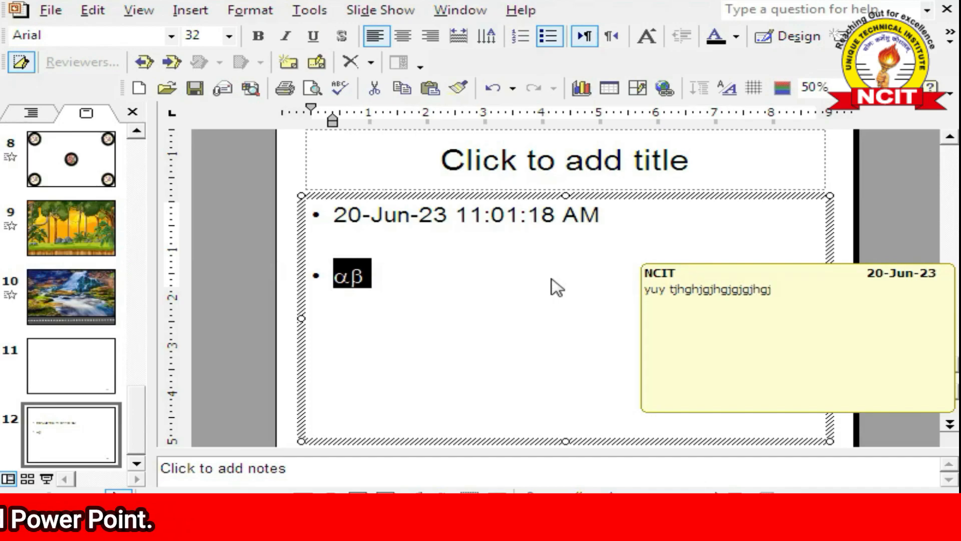
Step: Finish editing the comment on slide 12 and display its text from the comment marker
left_click(553, 279)
scroll(502, 387, "up", 1)
scroll(403, 344, "up", 2)
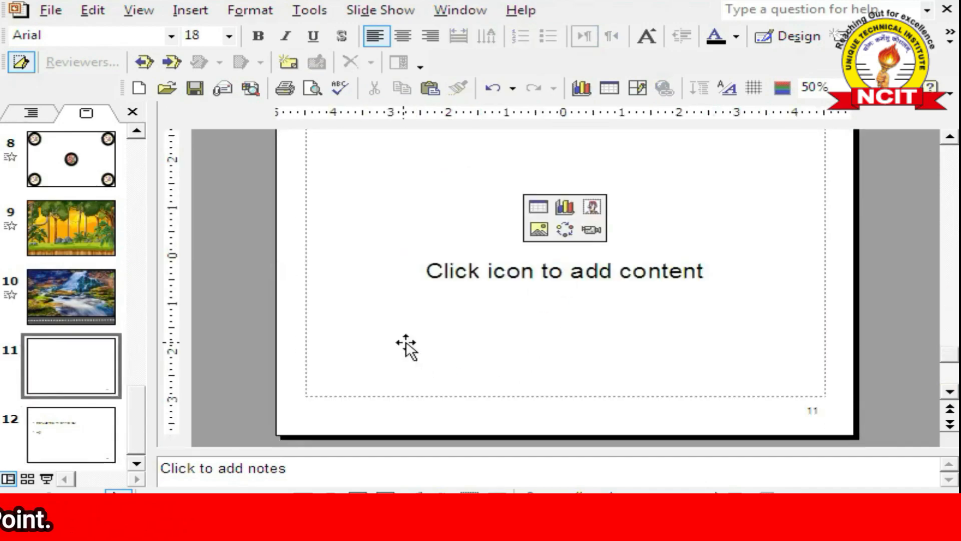
scroll(404, 343, "down", 4)
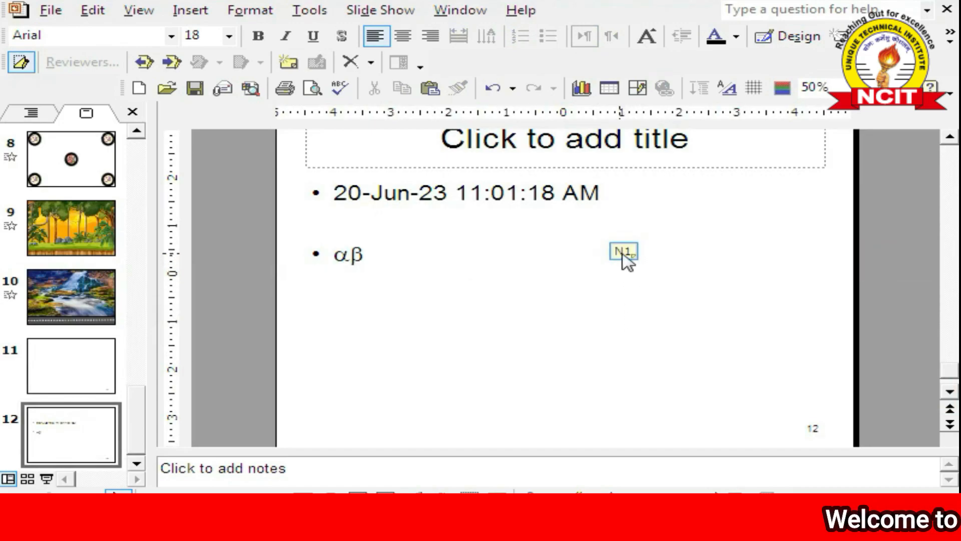
mouse_move(624, 253)
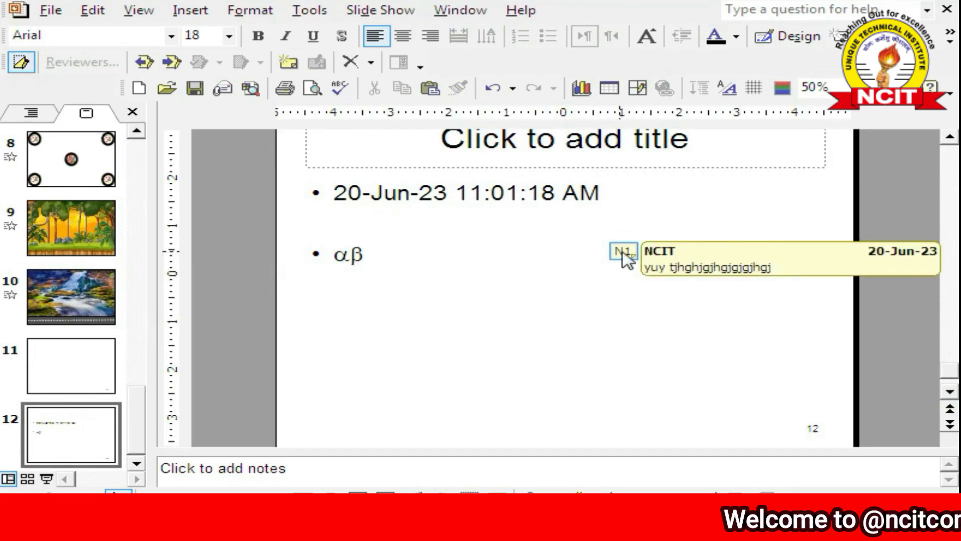
left_click(623, 252)
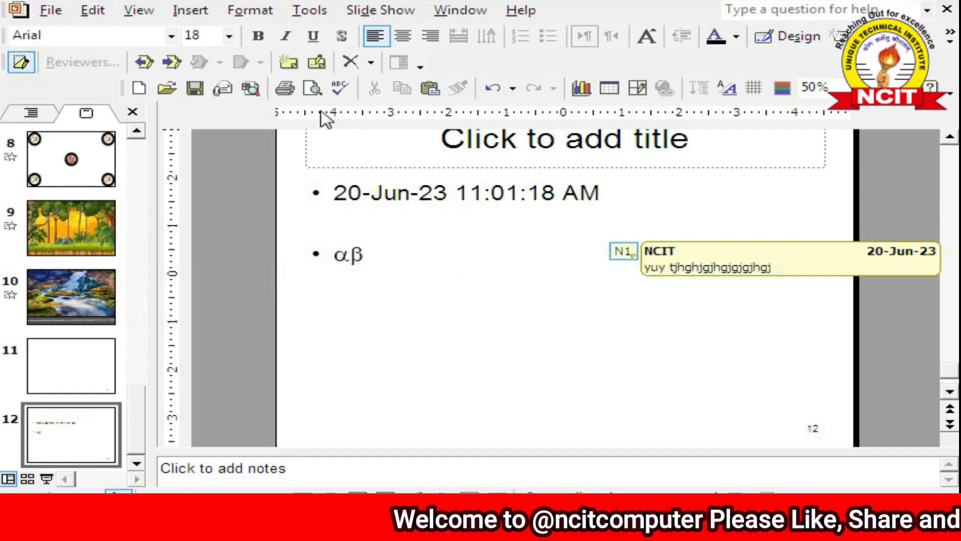
Step: Turn the display of comment markup off and back on
left_click(142, 11)
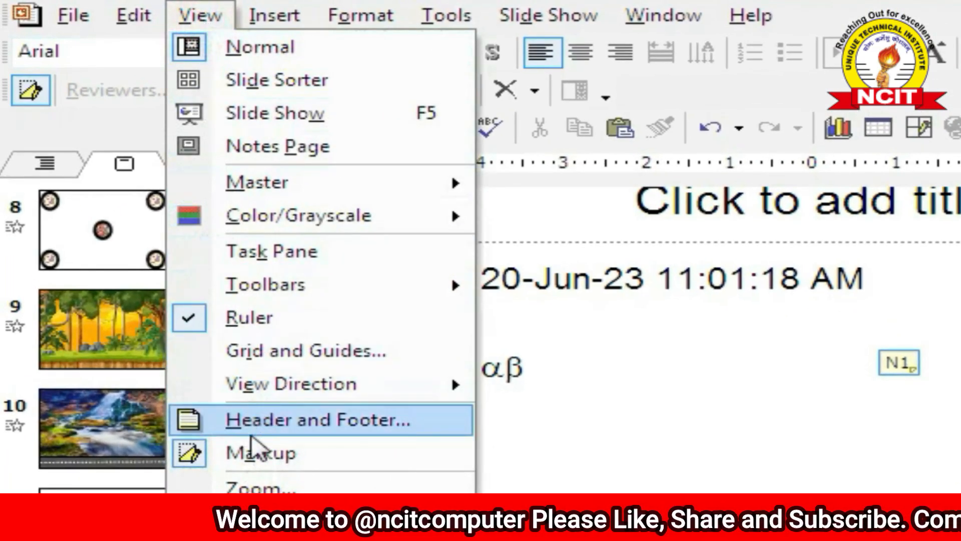
left_click(260, 455)
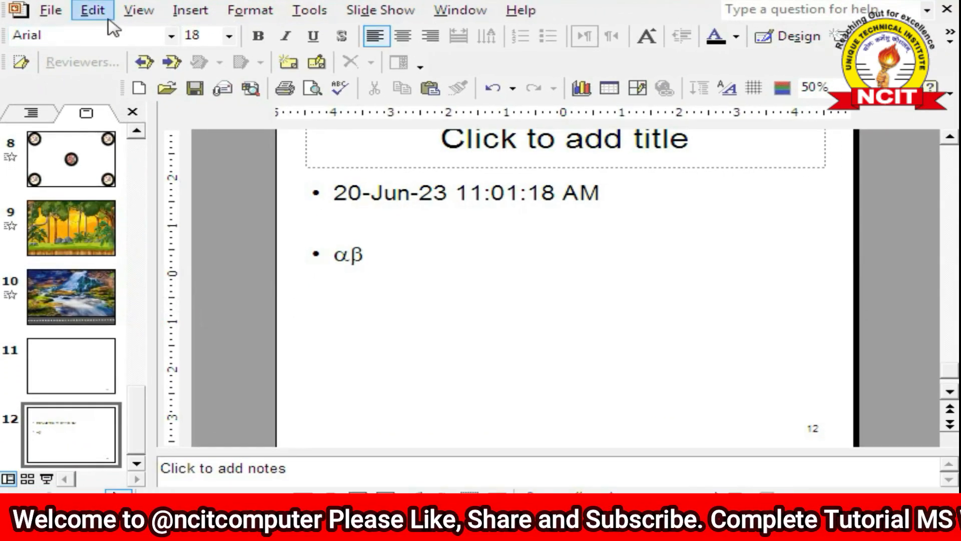
left_click(134, 11)
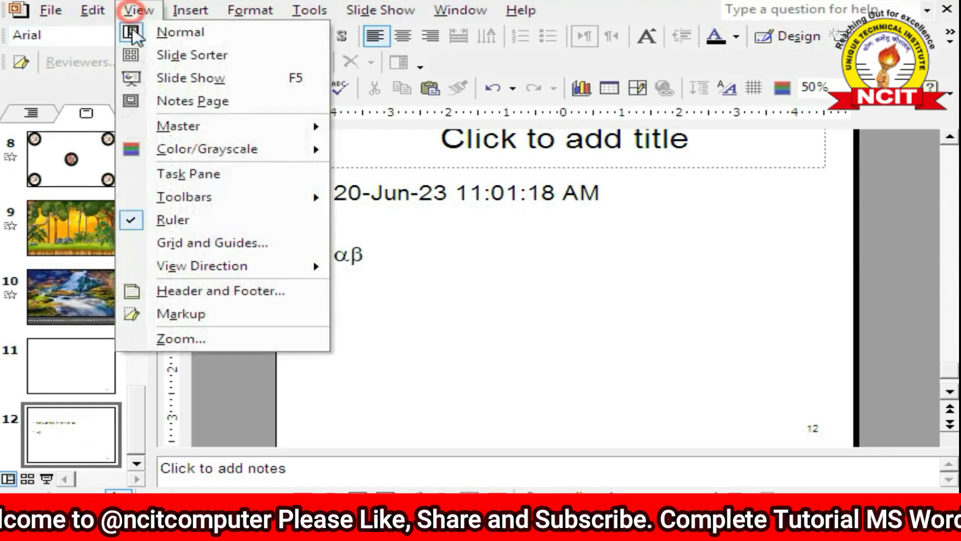
left_click(195, 314)
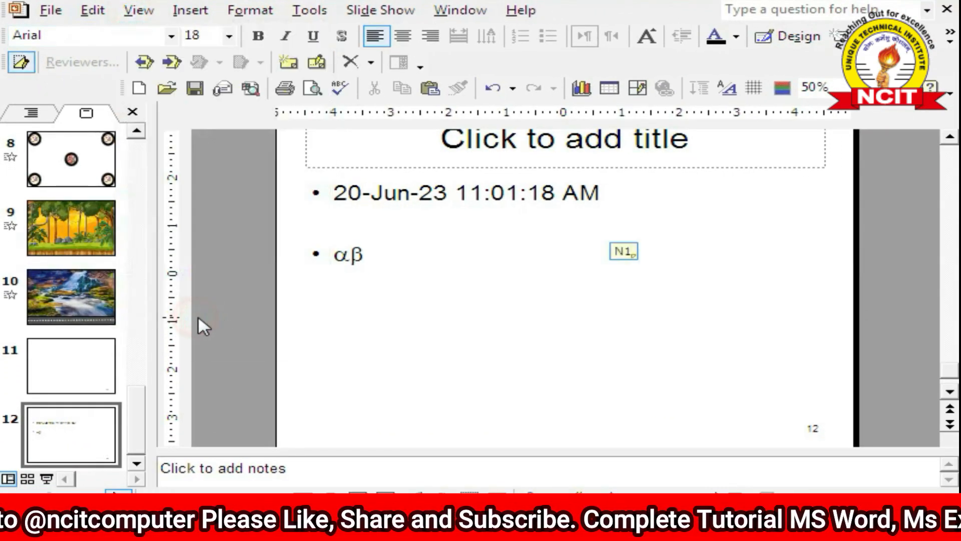
Step: Delete the comment beside the αβ bullet on slide 12
right_click(626, 252)
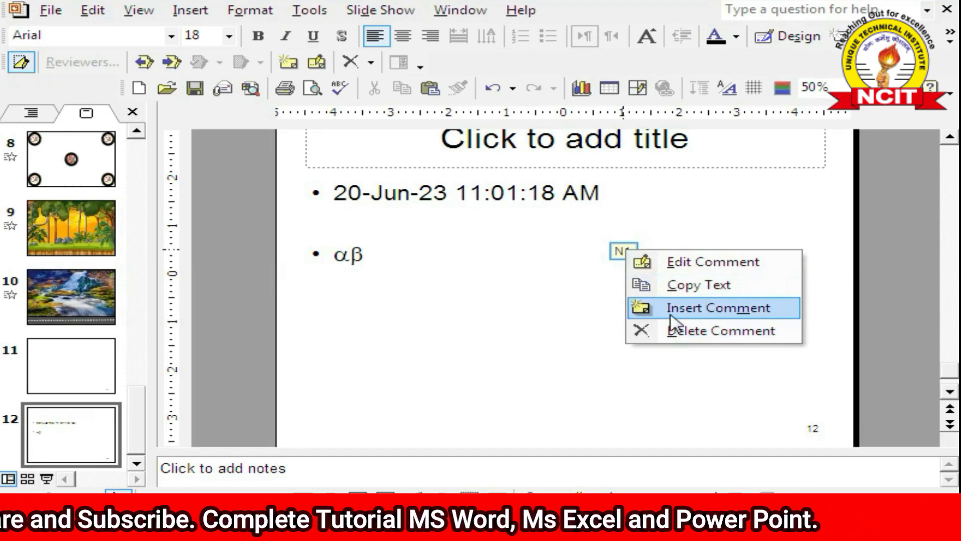
left_click(672, 259)
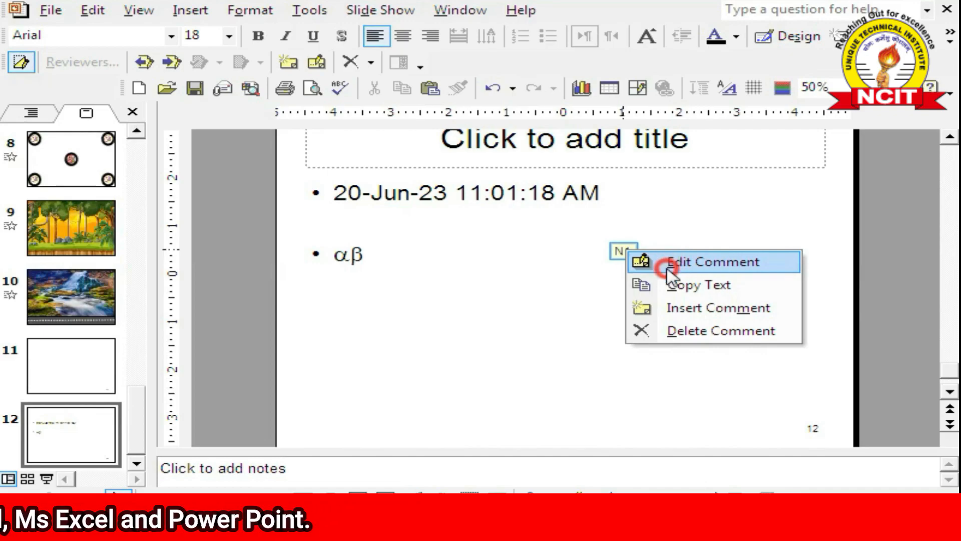
left_click(658, 331)
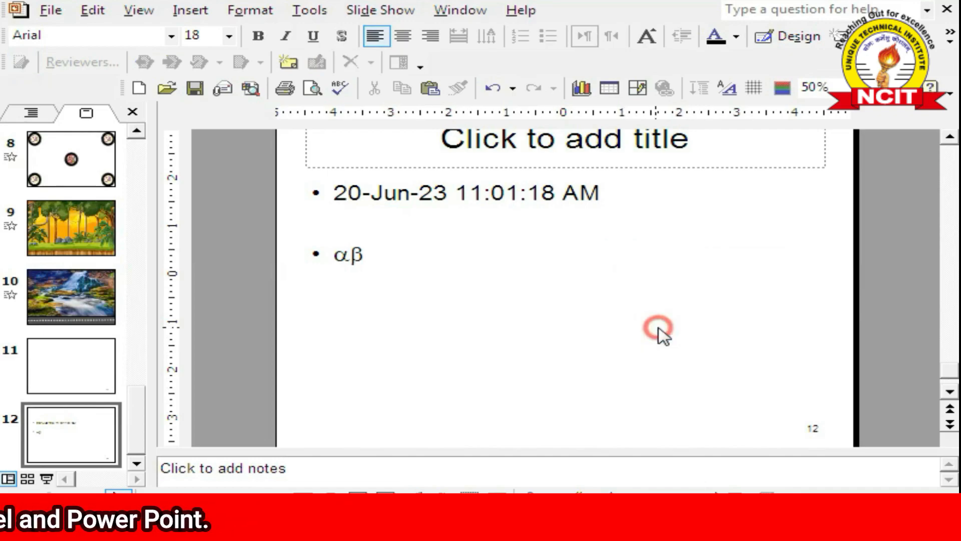
left_click(404, 270)
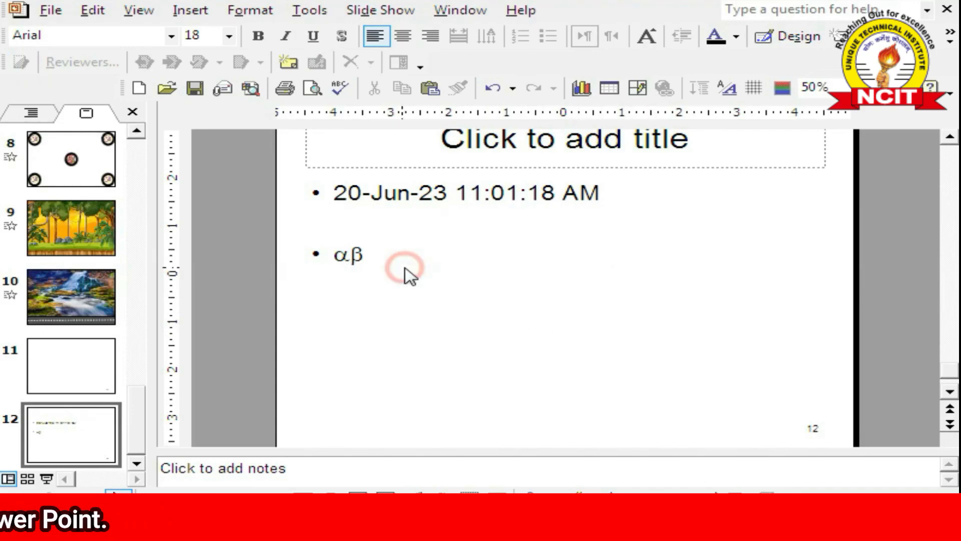
left_click(190, 10)
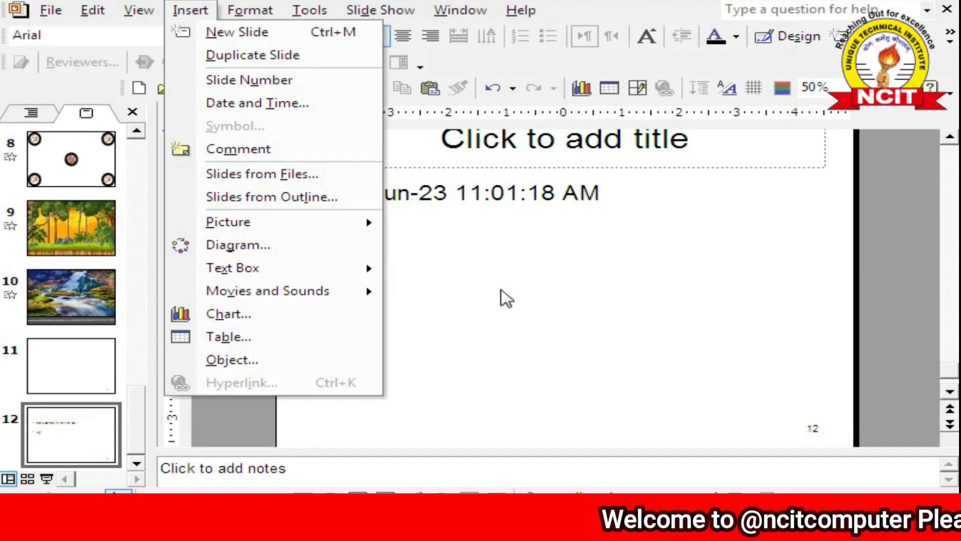
left_click(724, 419)
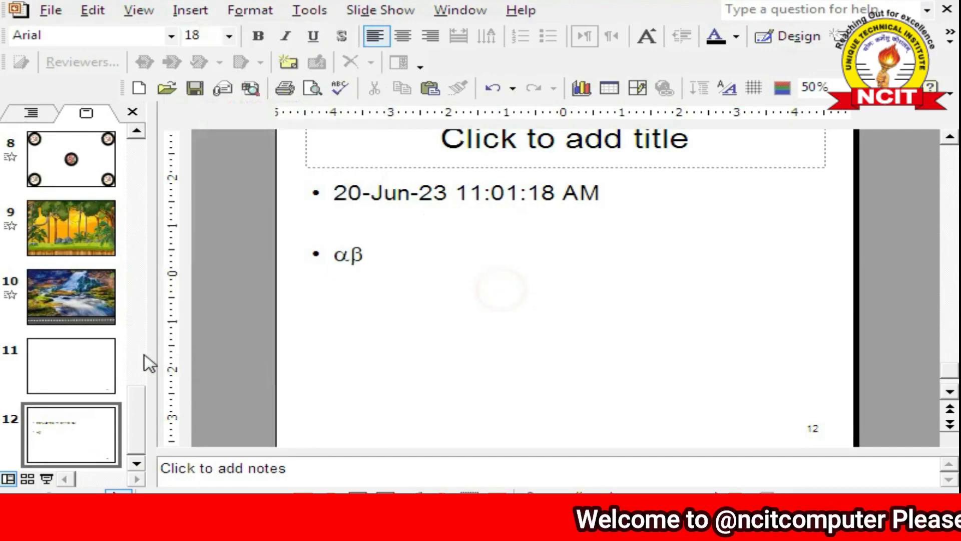
Step: Delete the blank slide 11 from the presentation
left_click(90, 368)
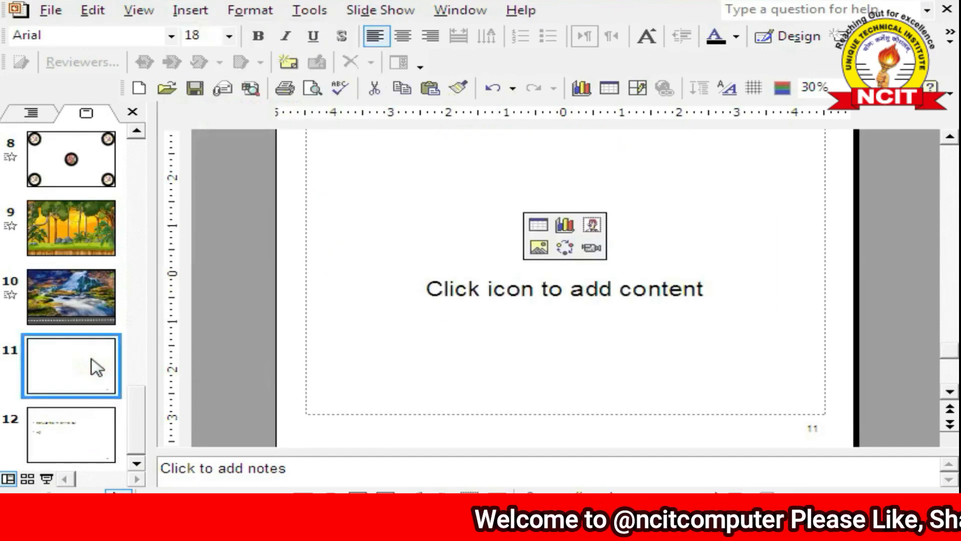
right_click(95, 367)
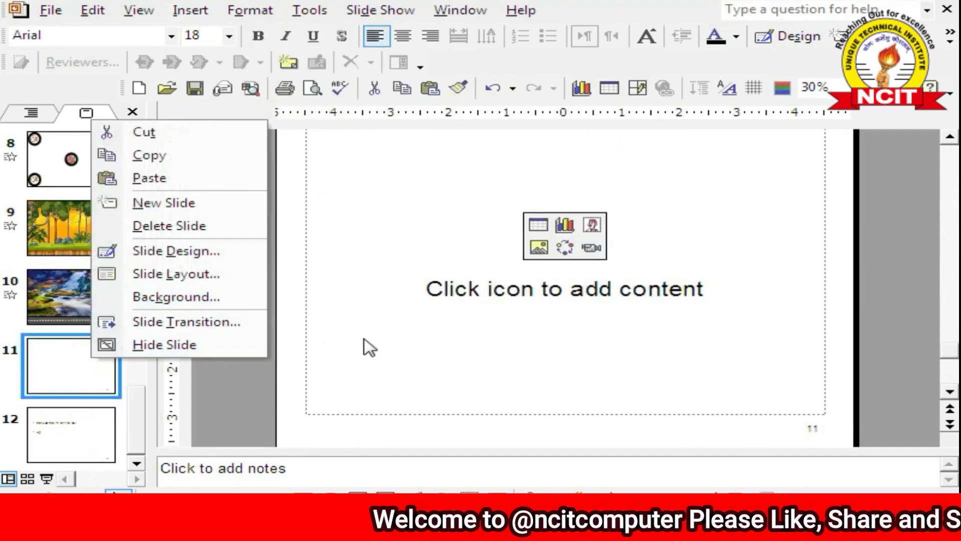
left_click(365, 337)
left_click(74, 365)
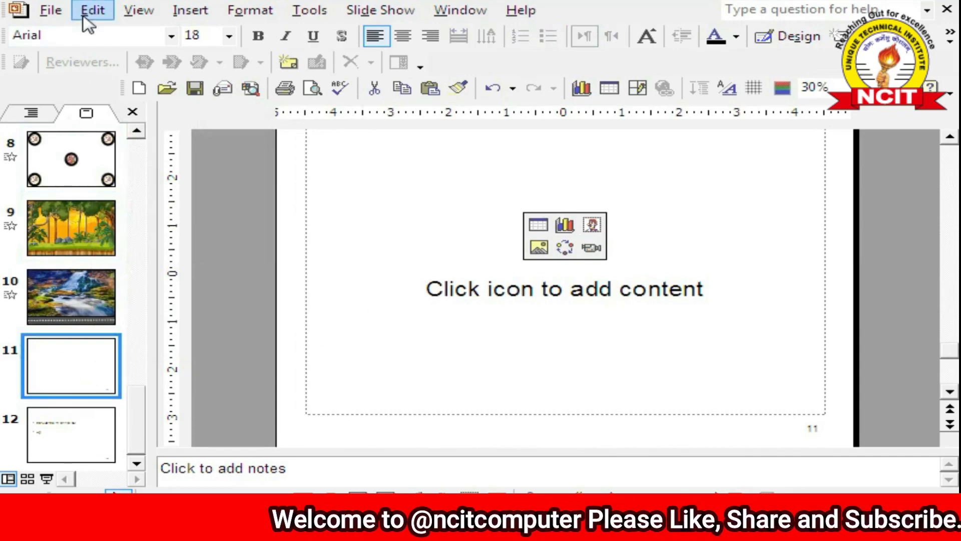
left_click(85, 14)
left_click(151, 290)
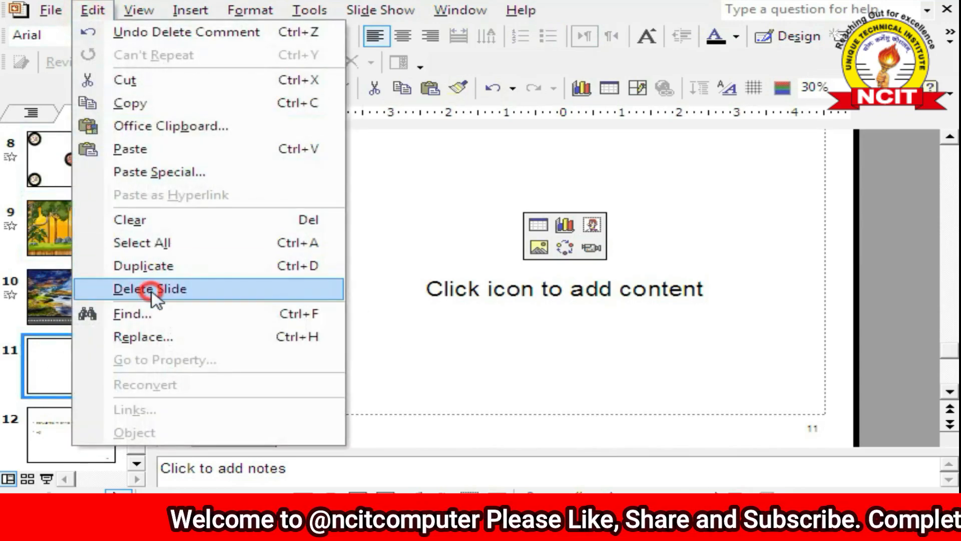
Step: Delete slide 11, which contains the date-and-time and αβ bullets
left_click(69, 425)
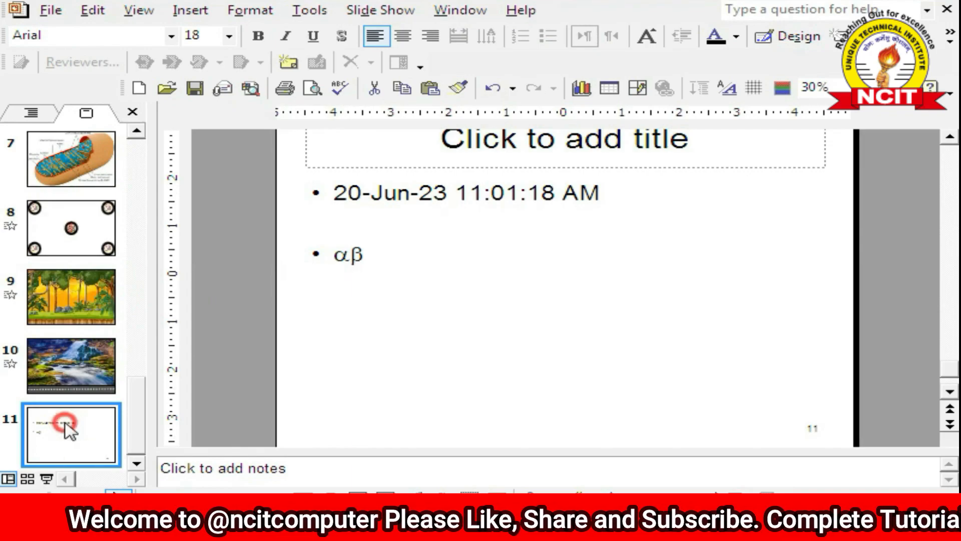
left_click(90, 11)
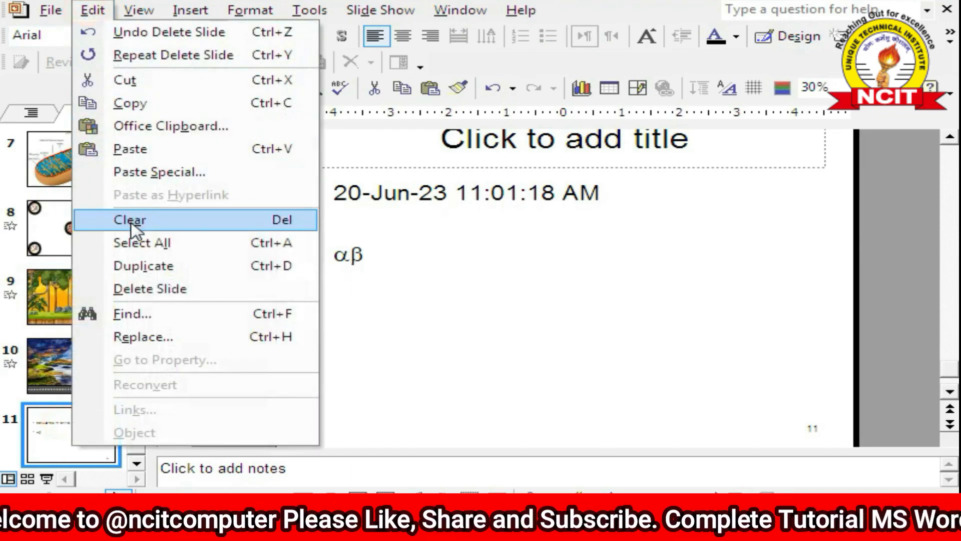
left_click(150, 290)
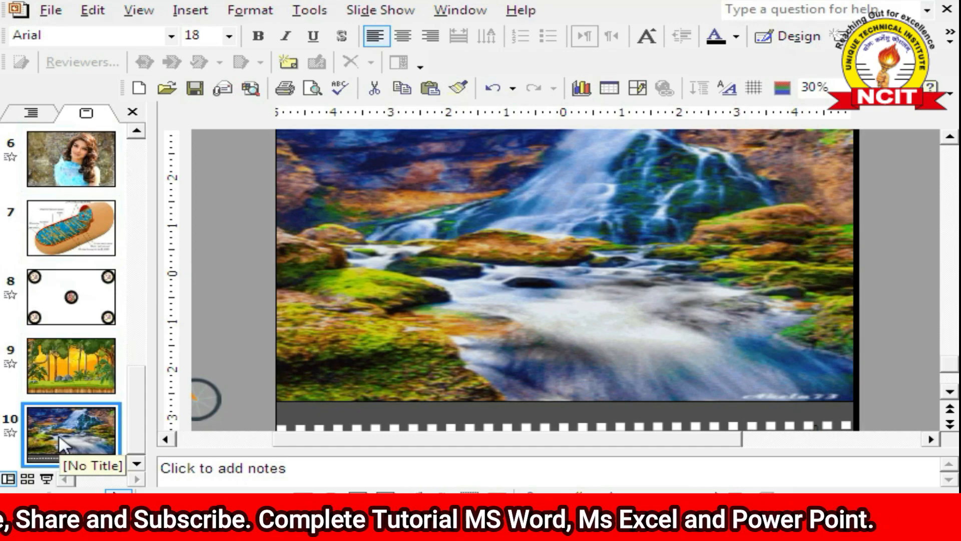
Step: Select slide 10 and open the Slide Finder for inserting slides from another presentation file
left_click(176, 11)
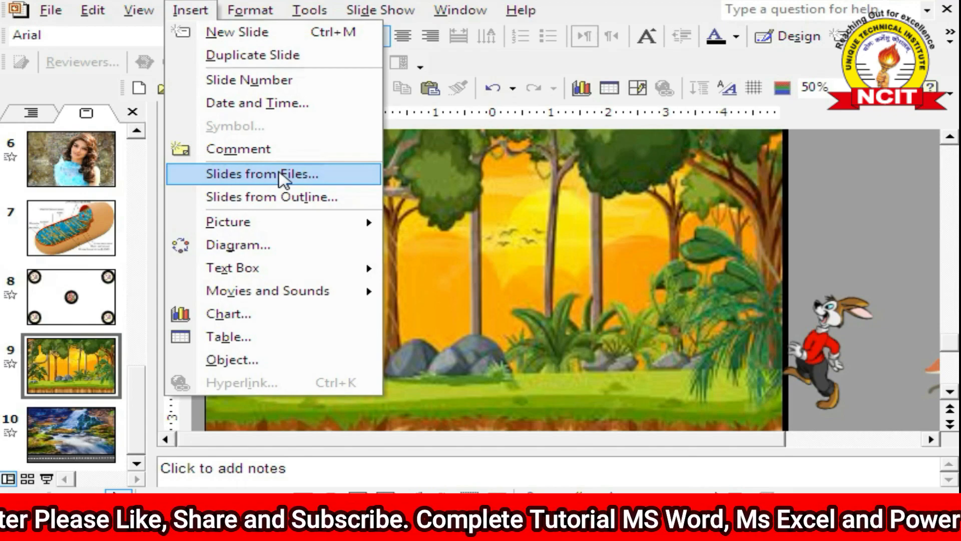
left_click(400, 251)
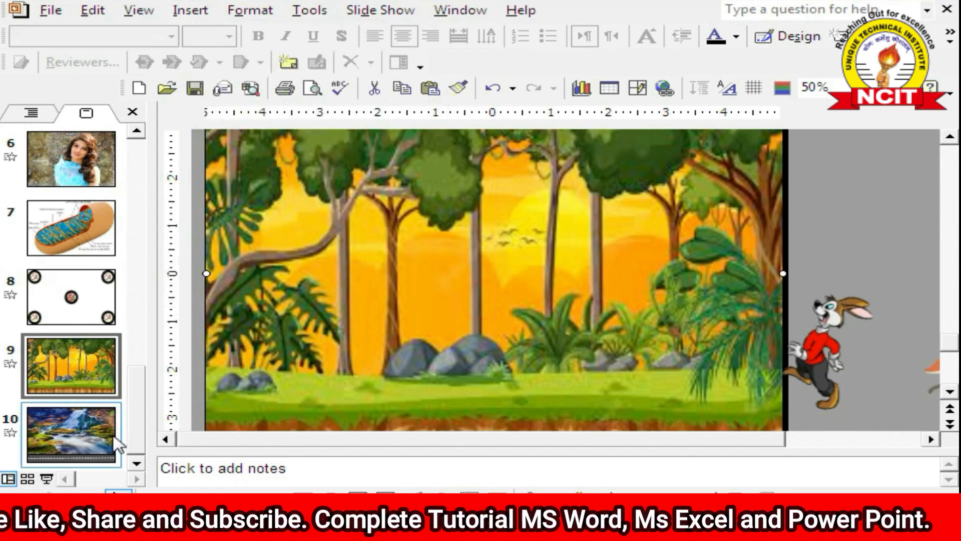
left_click(76, 463)
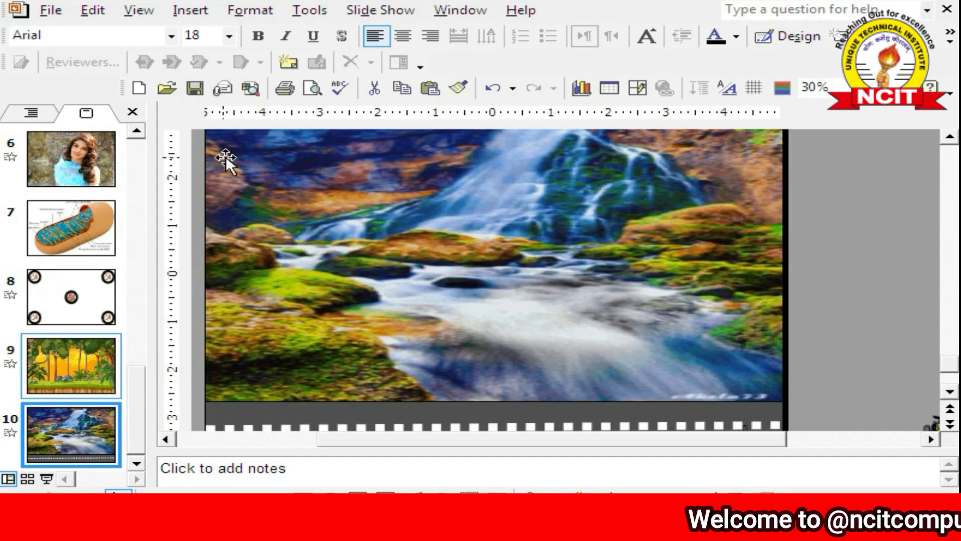
left_click(199, 11)
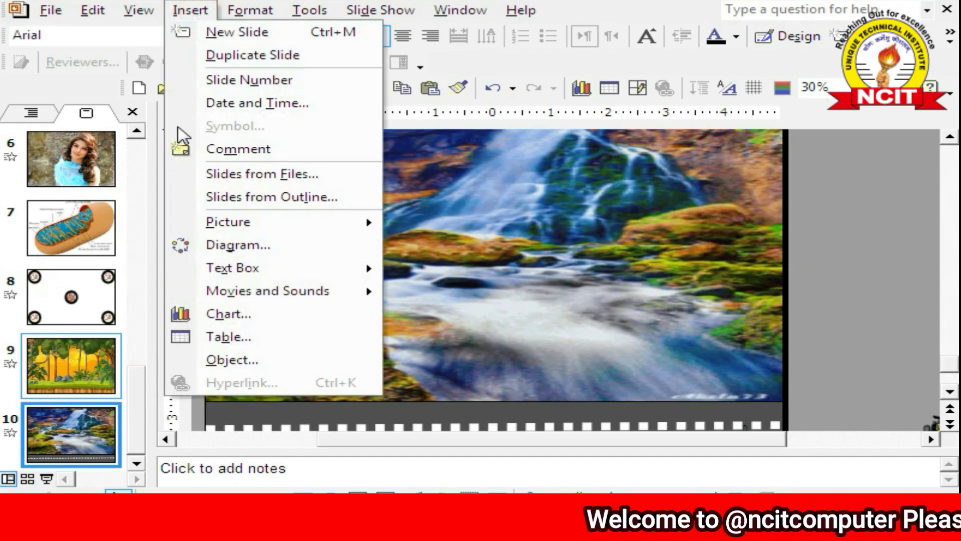
left_click(211, 175)
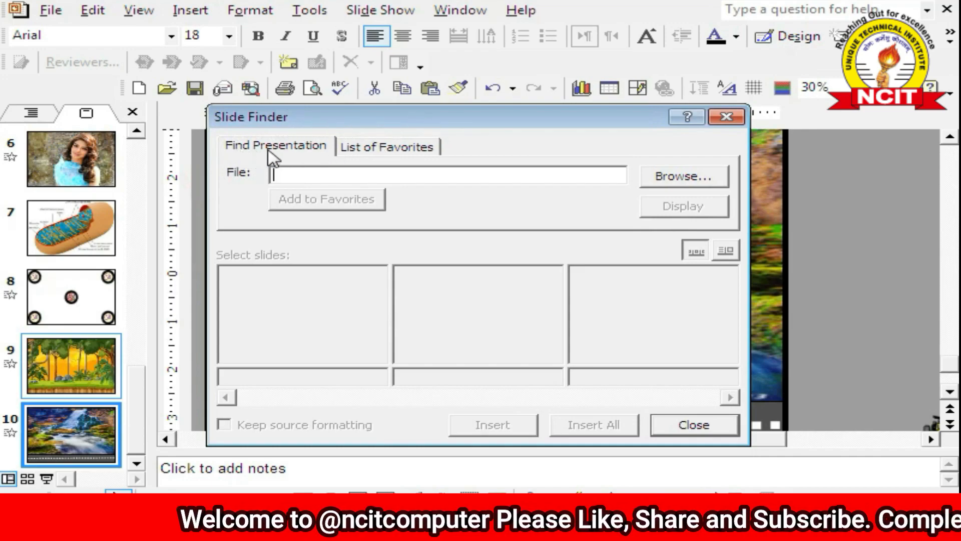
left_click(290, 174)
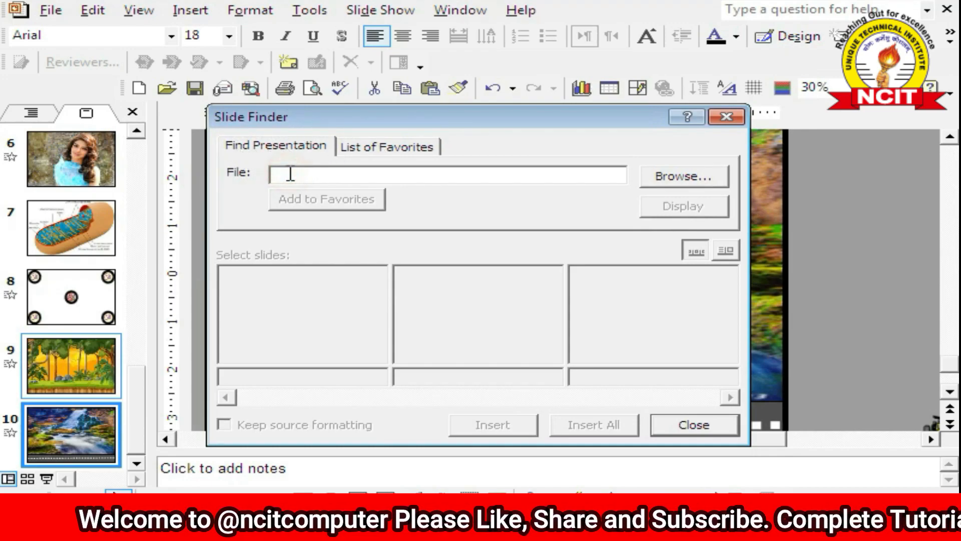
Step: Load BATCH7.ppt from My Documents and insert its COURSES slide after slide 10
left_click(663, 178)
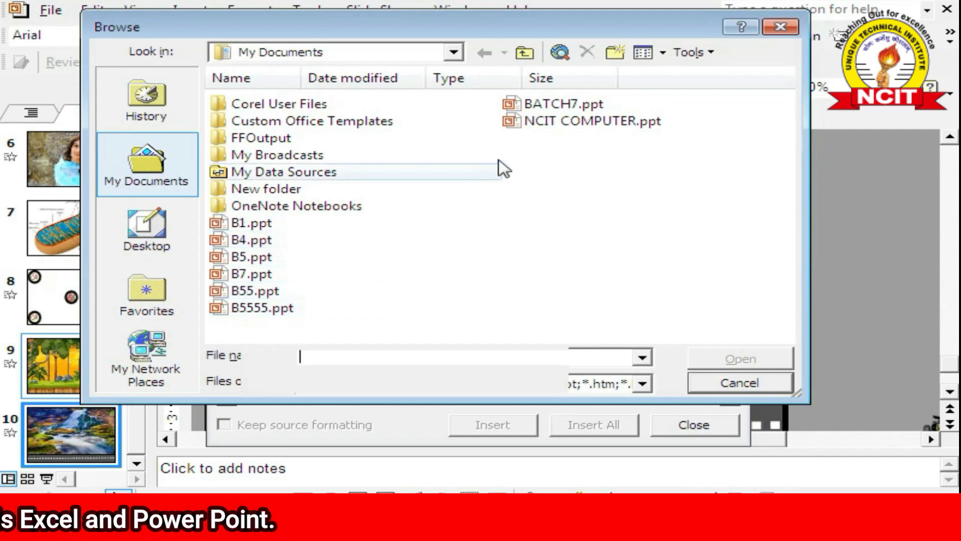
left_click(529, 105)
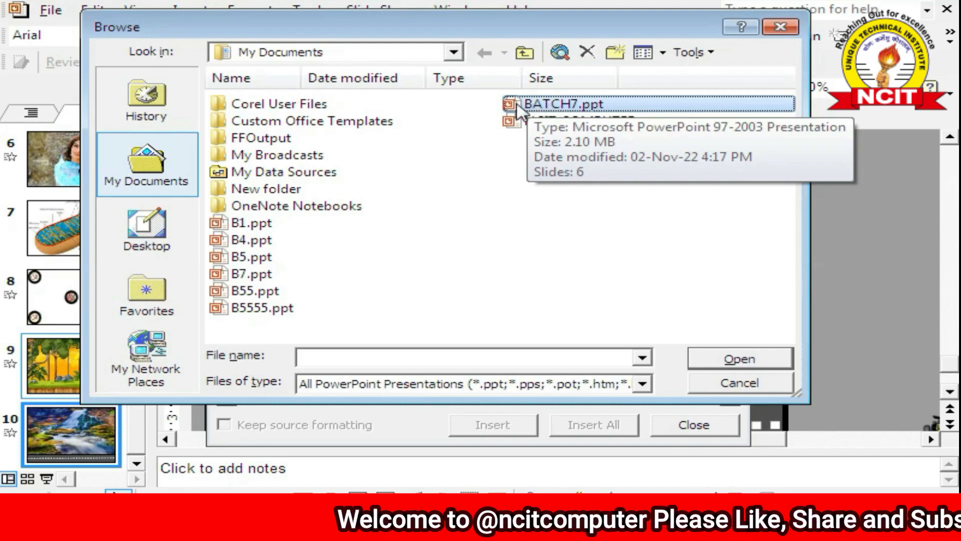
left_click(740, 360)
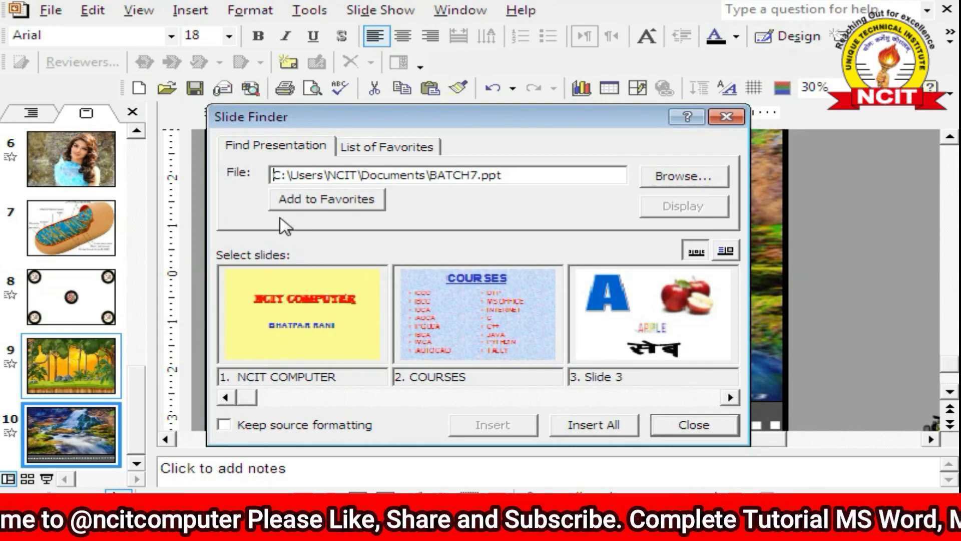
left_click(466, 323)
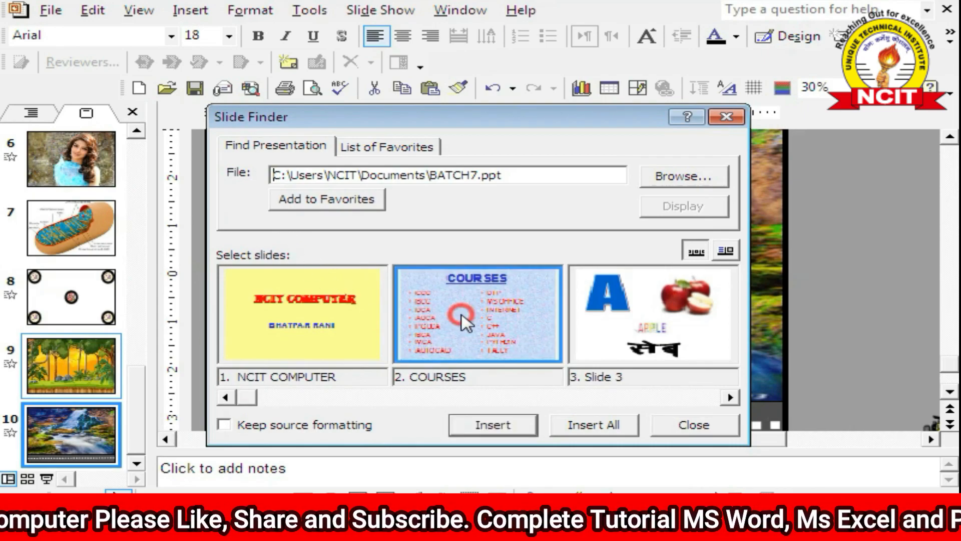
left_click(506, 427)
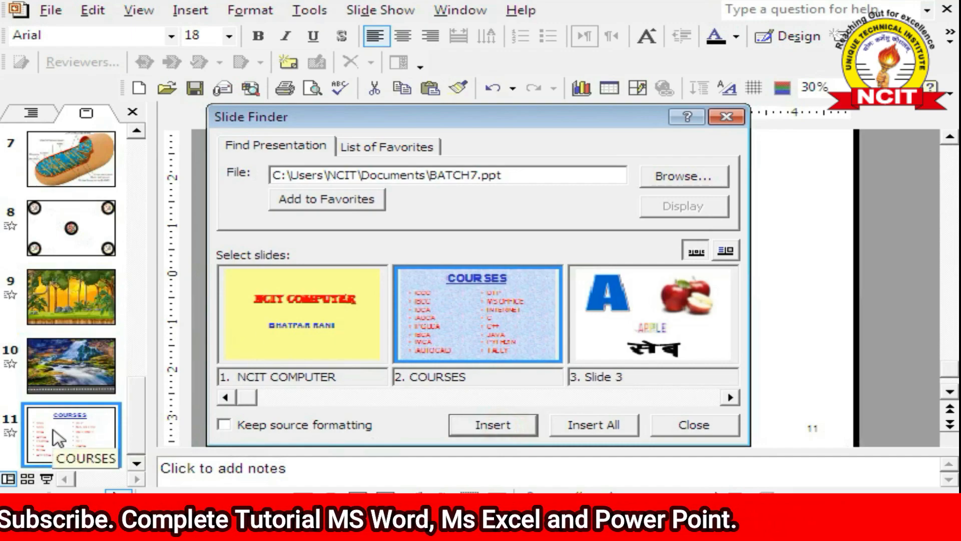
Step: Insert all slides of BATCH7.ppt with their source formatting kept, and close the Slide Finder
left_click(225, 425)
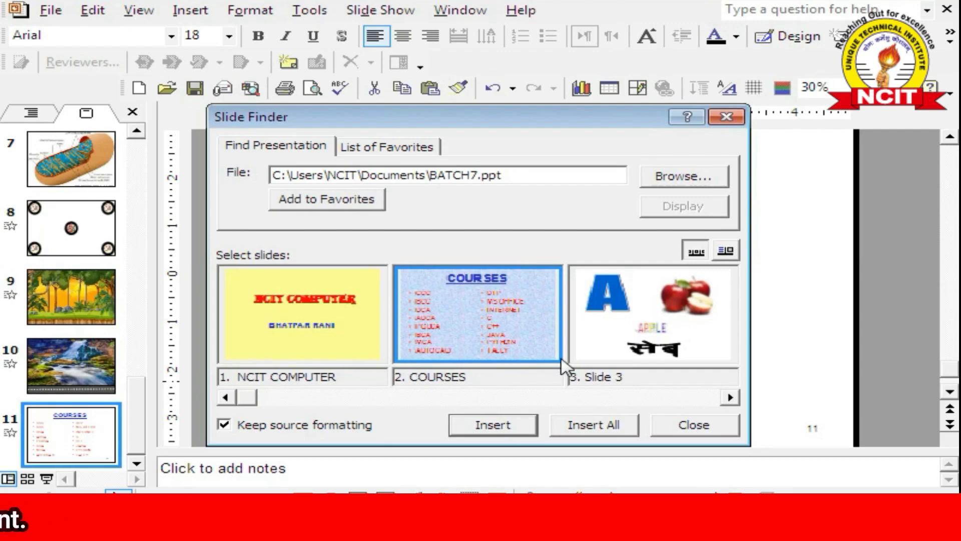
left_click(731, 397)
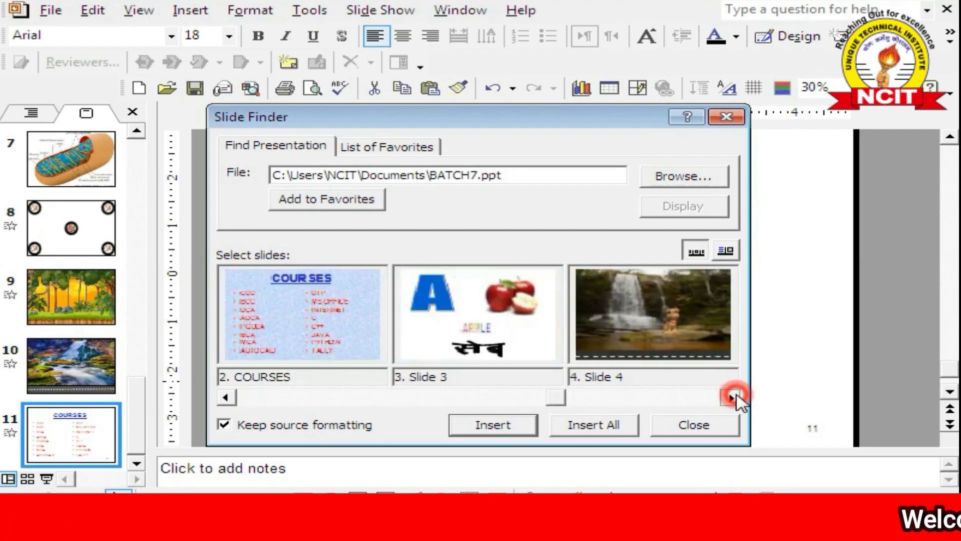
left_click(731, 397)
left_click(731, 397)
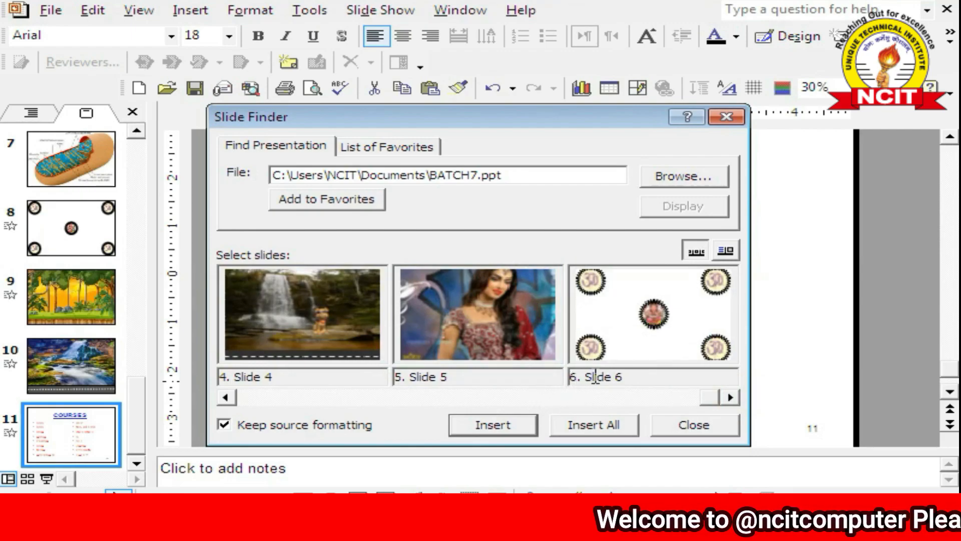
left_click(597, 429)
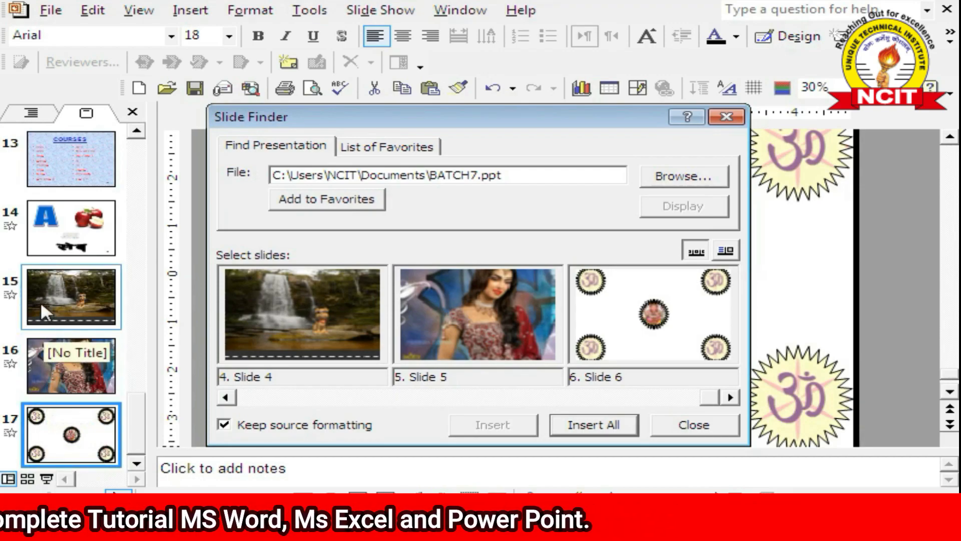
left_click(684, 425)
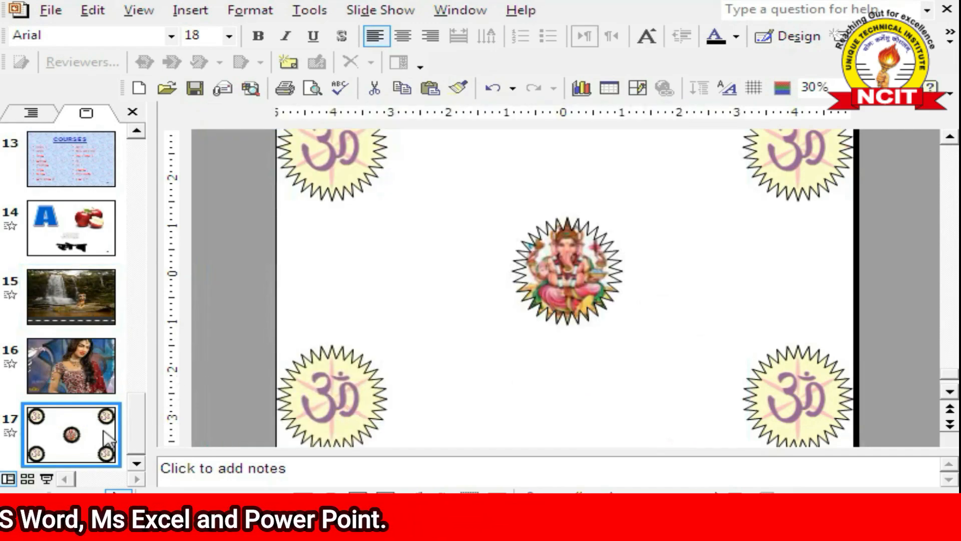
Step: Look through the inserted slides from slide 16 back to slide 12
left_click(68, 371)
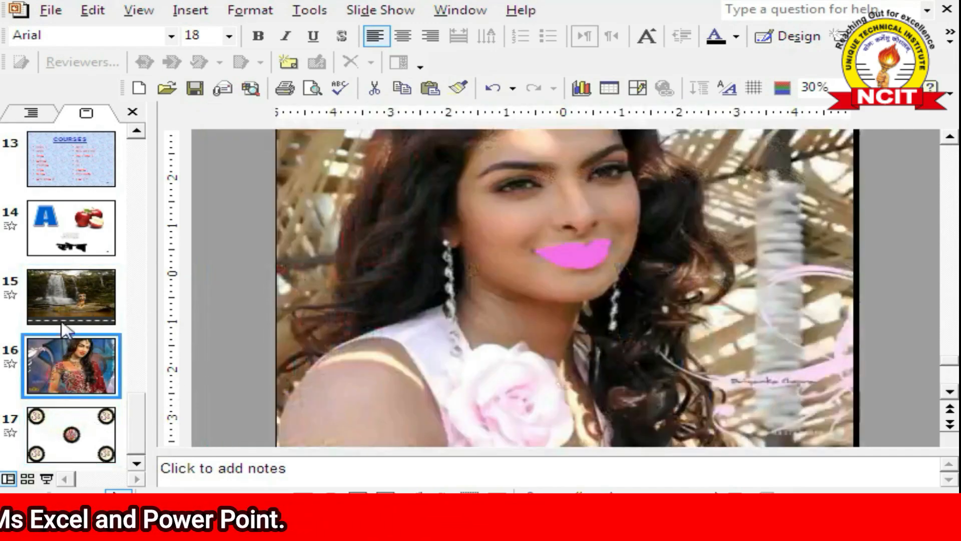
left_click(65, 318)
left_click(58, 235)
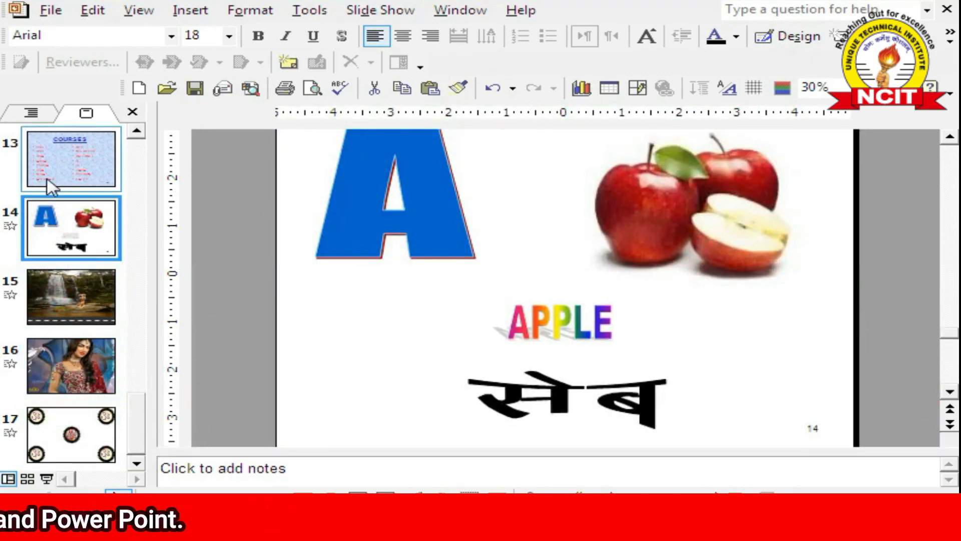
left_click(50, 188)
scroll(78, 208, "up", 3)
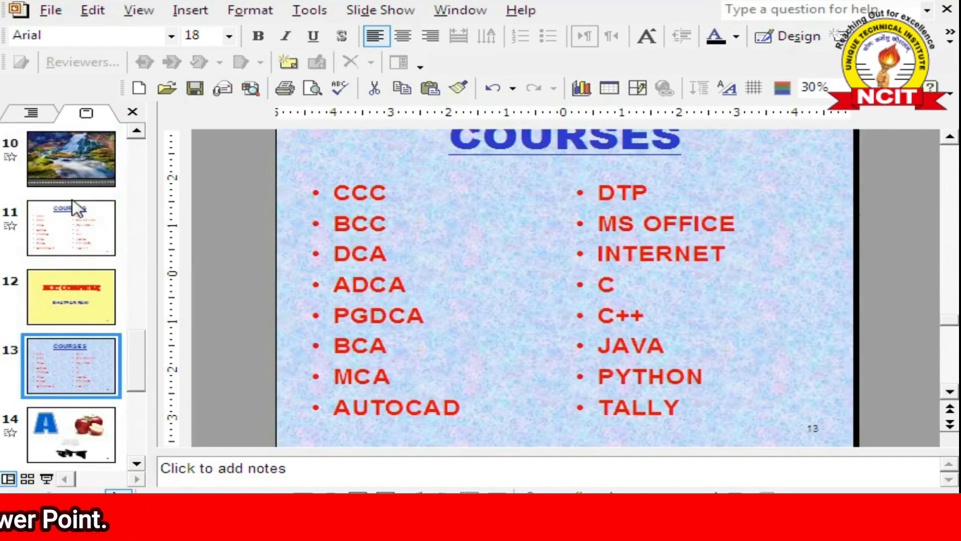
left_click(73, 290)
scroll(81, 293, "down", 3)
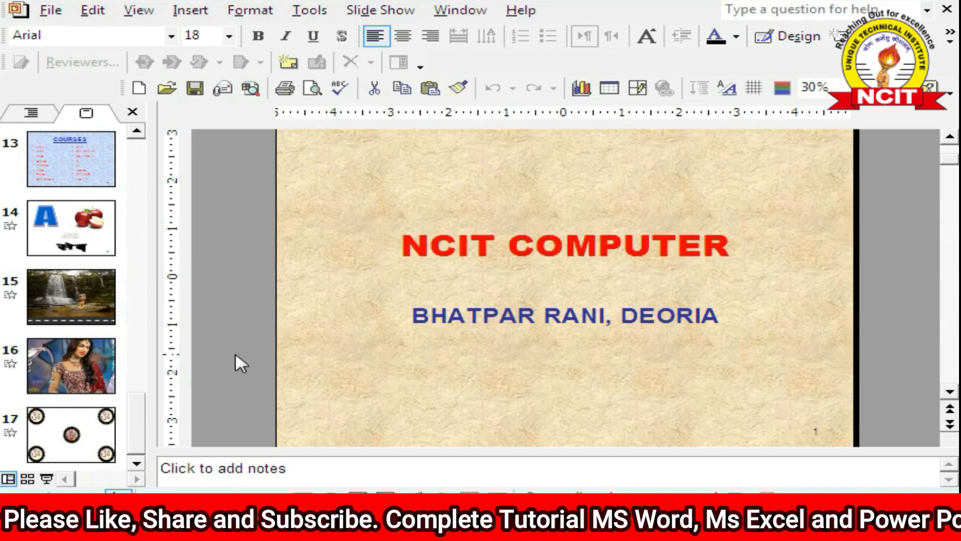
Step: Switch to a blank document in Word, close the New Document pane and dock the floating Mail Merge toolbar above the page
left_click(235, 353)
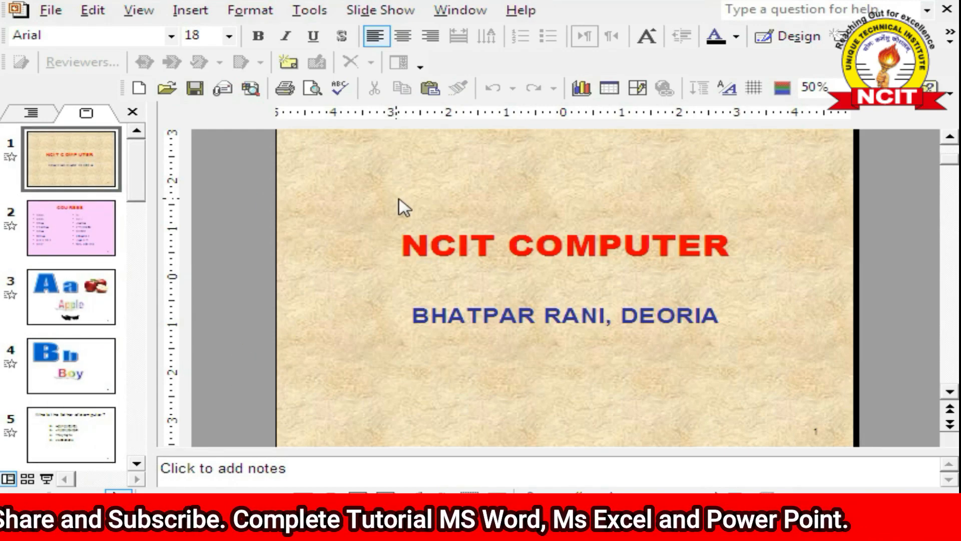
left_click(199, 12)
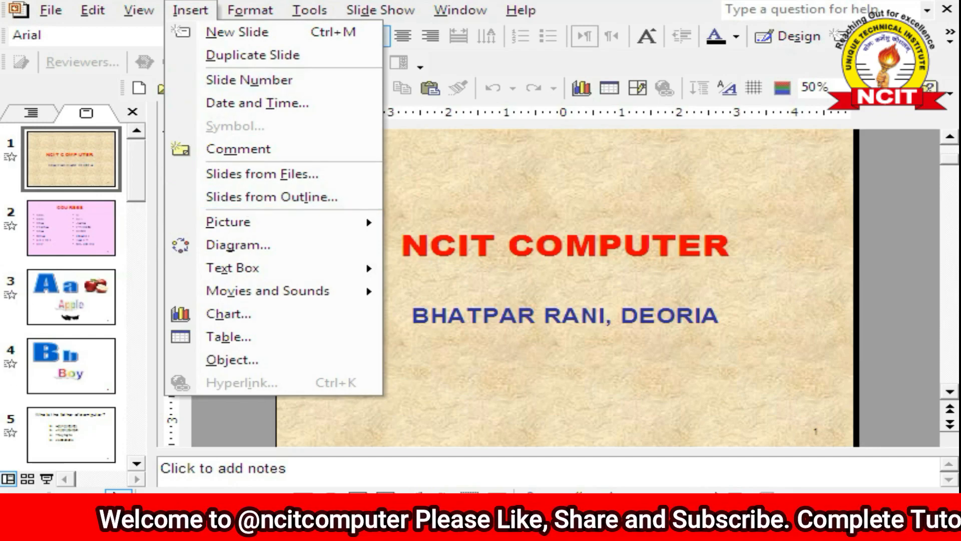
left_click(20, 526)
left_click(100, 50)
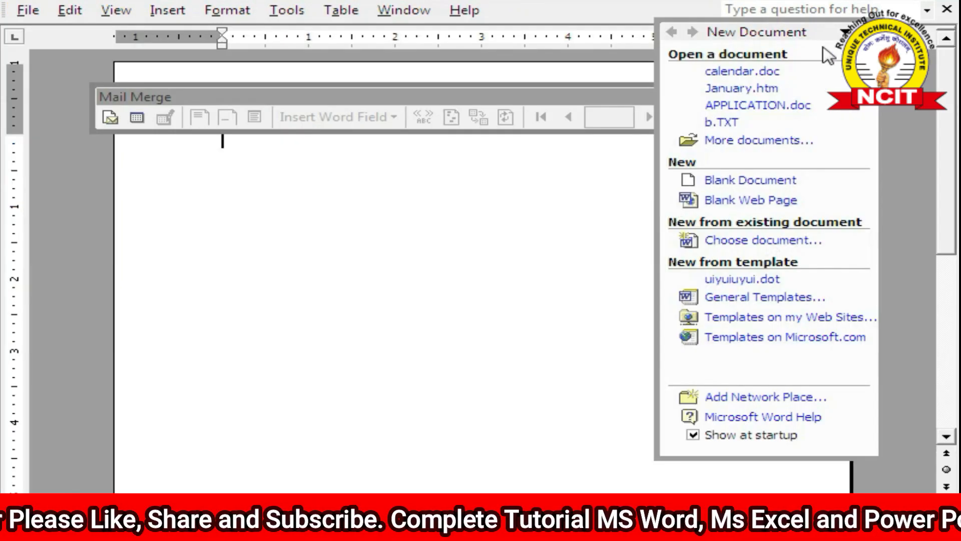
left_click(870, 31)
left_click_drag(441, 99, 386, 36)
Step: Enter "NCIT COMPUTER" and "BHATPAR RANI" on two separate lines of the document
type("NCIT COMPUTER")
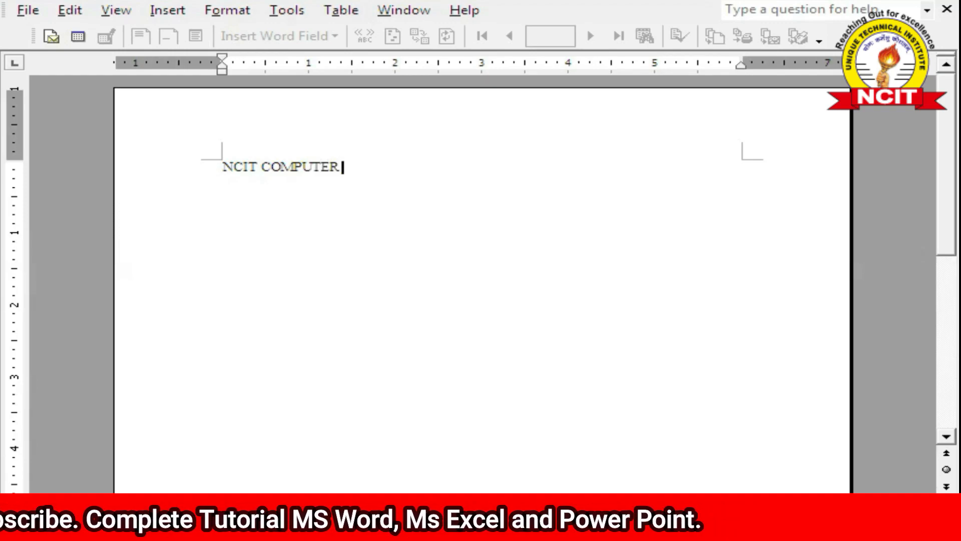
key("Return")
type("BH")
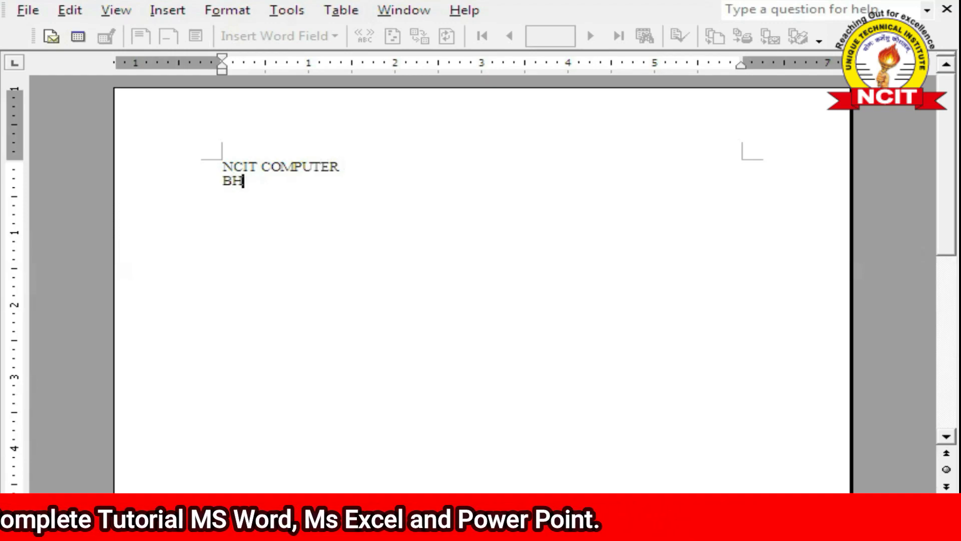
type("ATPAR RANI")
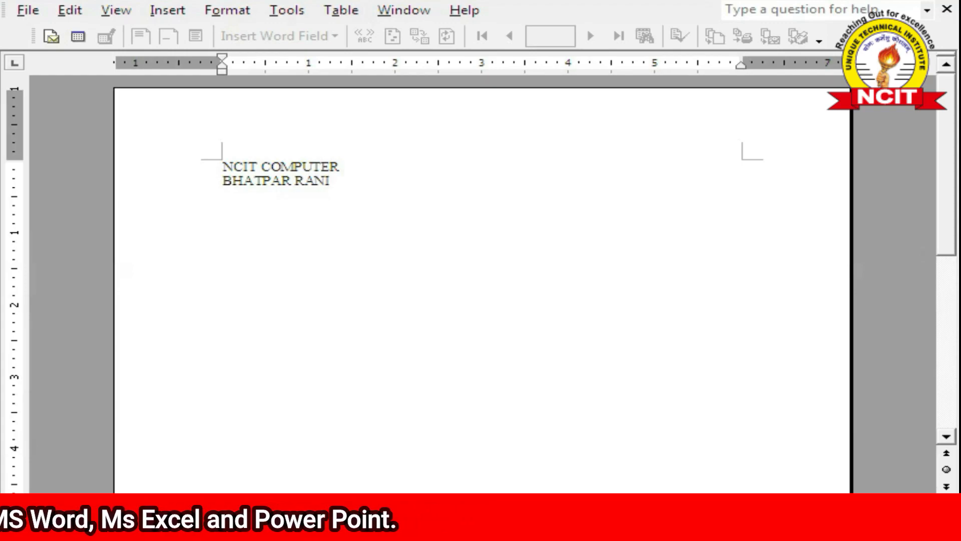
Step: Save the document in My Documents as a Word document named J66
left_click(25, 11)
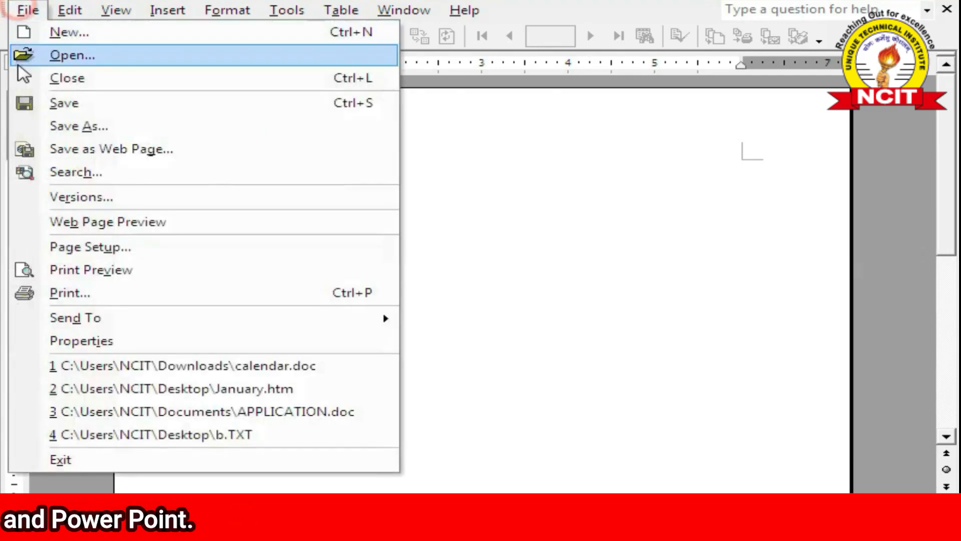
left_click(36, 101)
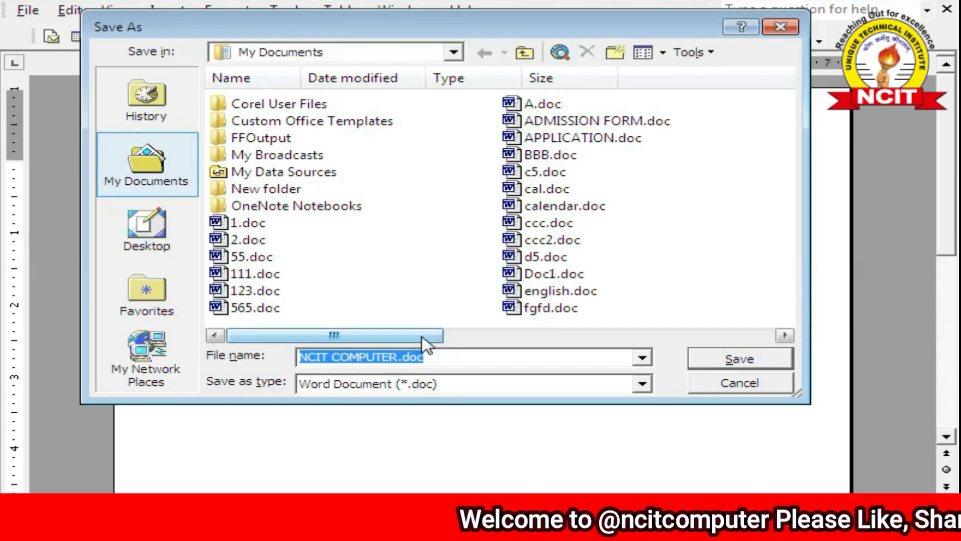
type("J66")
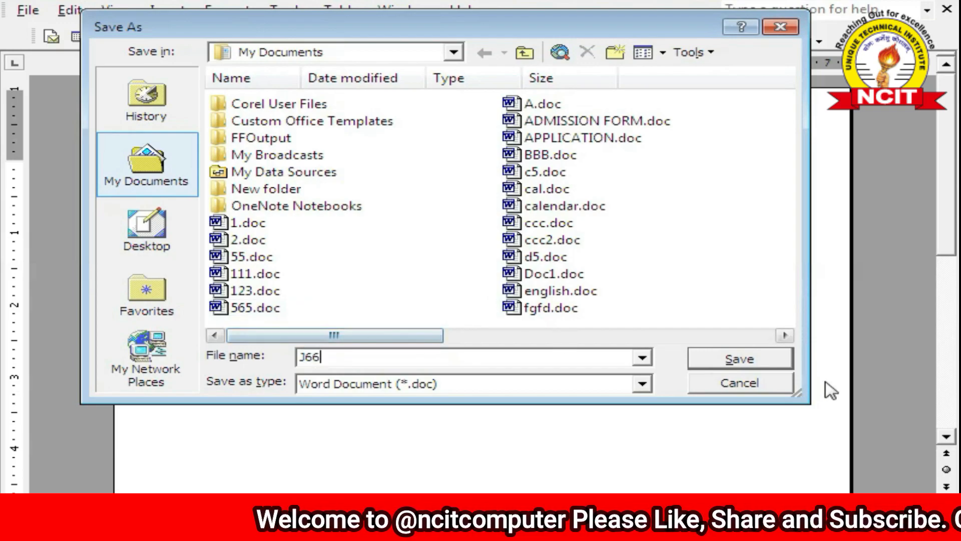
left_click(761, 364)
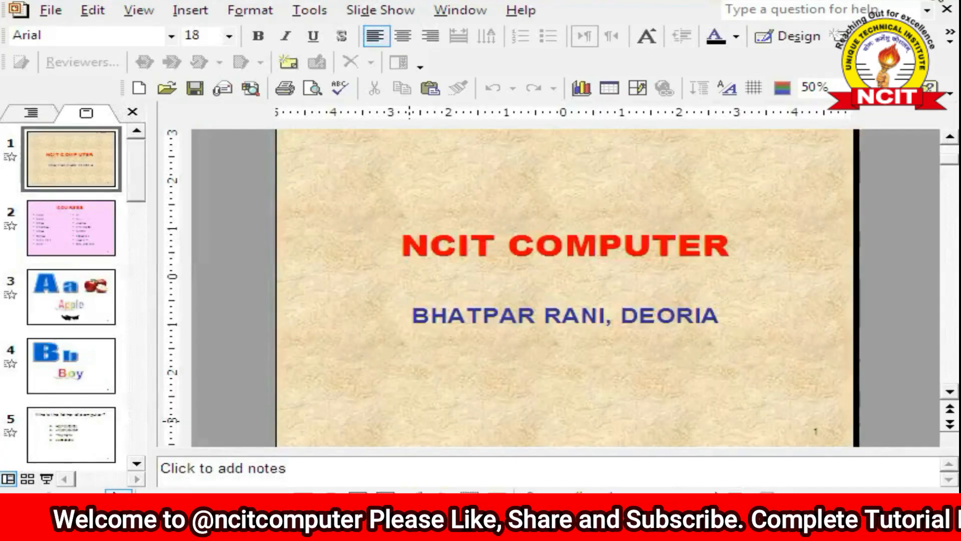
Step: Add a new slide after slide 17, close the Slide Layout pane and place the cursor in the slide's title placeholder
left_click(85, 430)
scroll(100, 400, "down", 10)
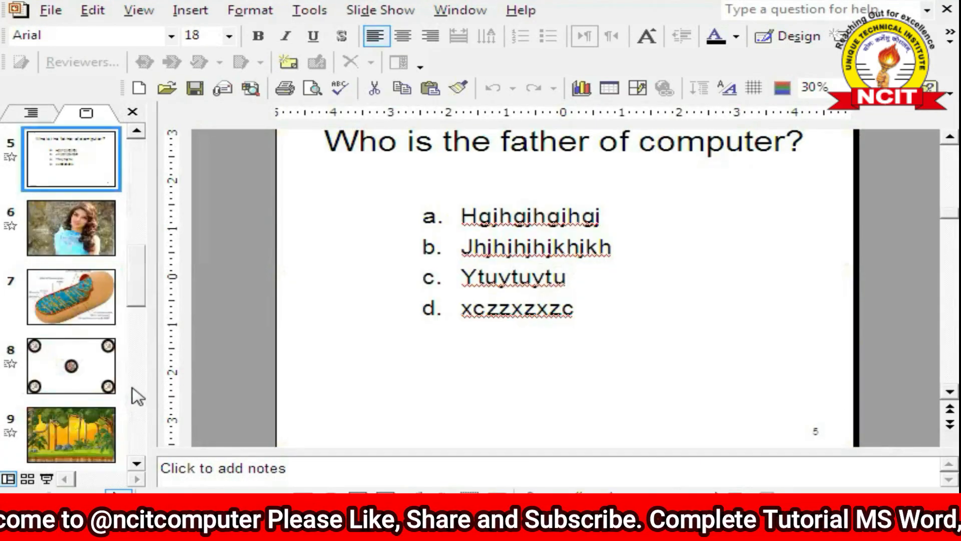
left_click(74, 437)
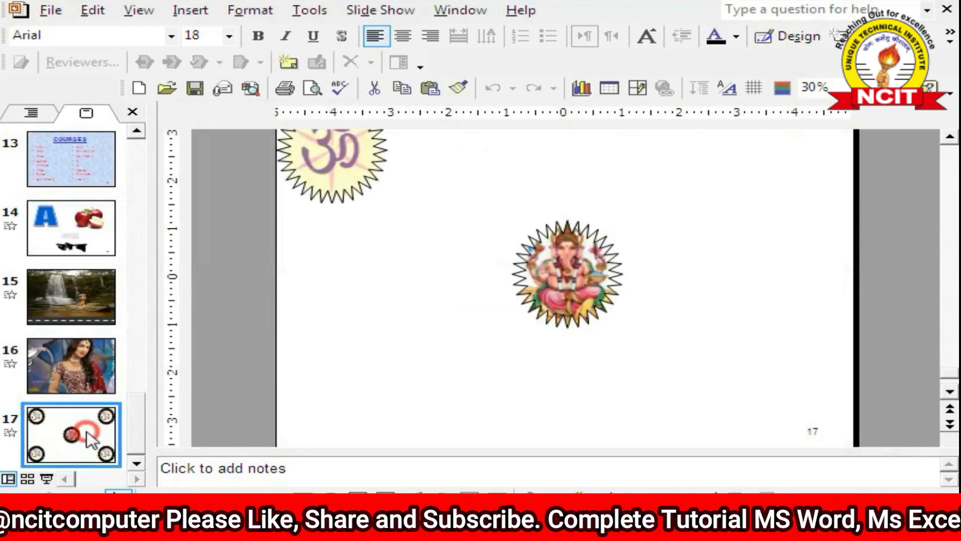
left_click(193, 15)
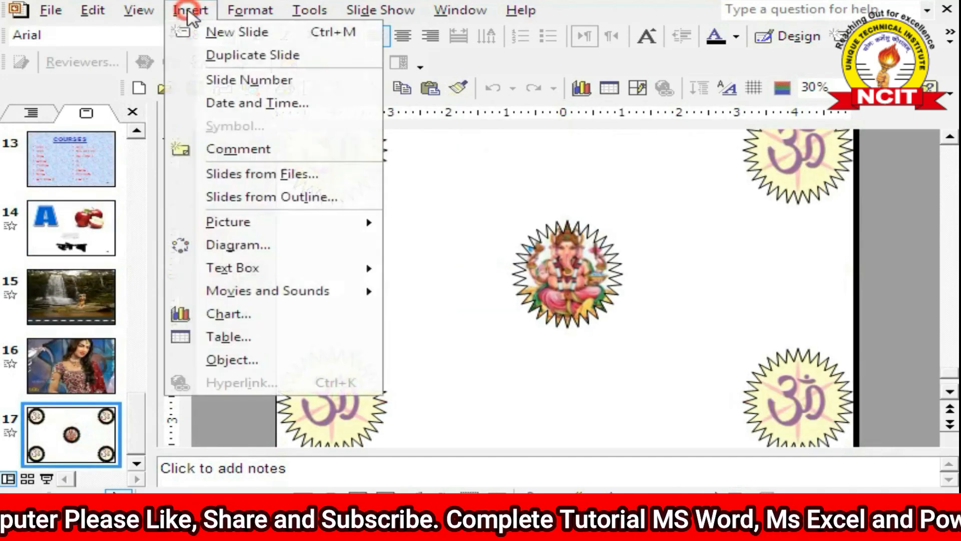
left_click(217, 35)
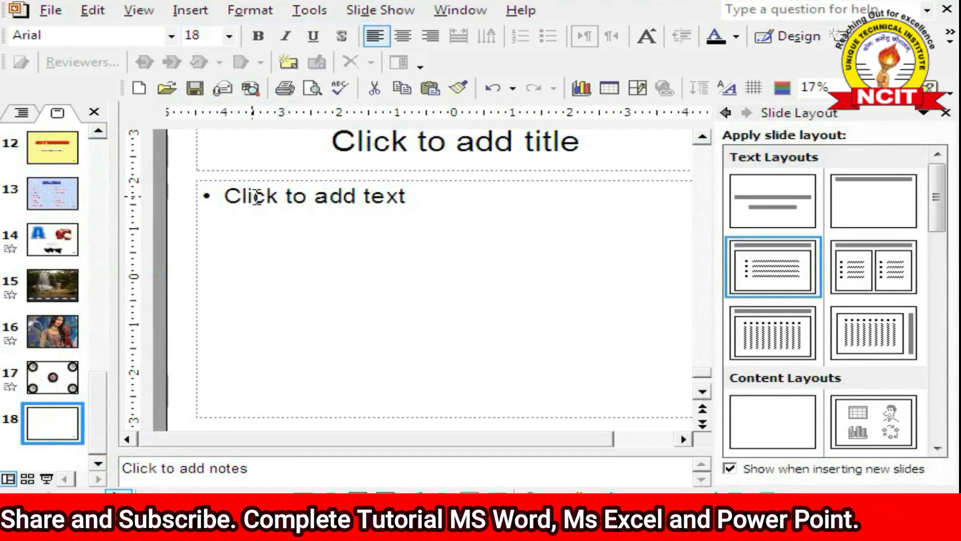
left_click(253, 161)
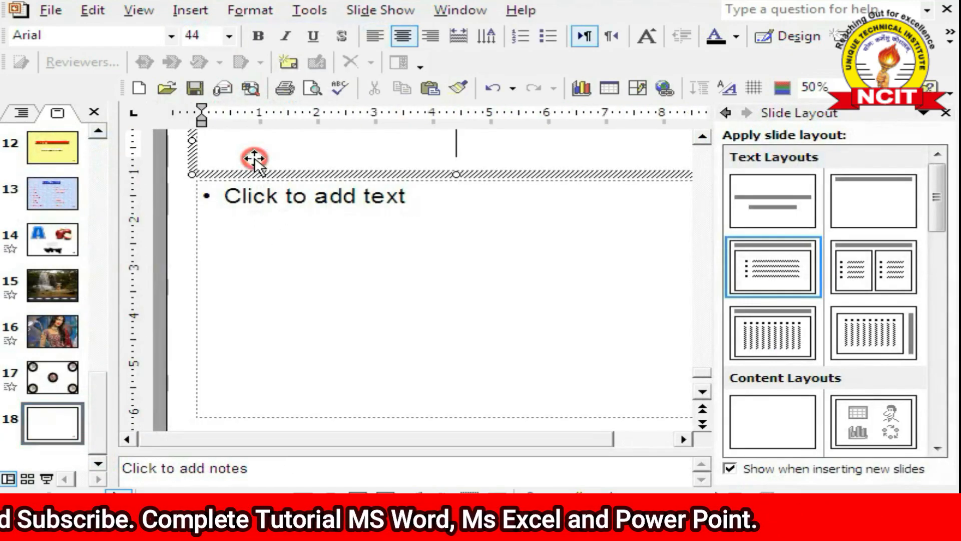
scroll(253, 161, "up", 3)
scroll(365, 195, "down", 3)
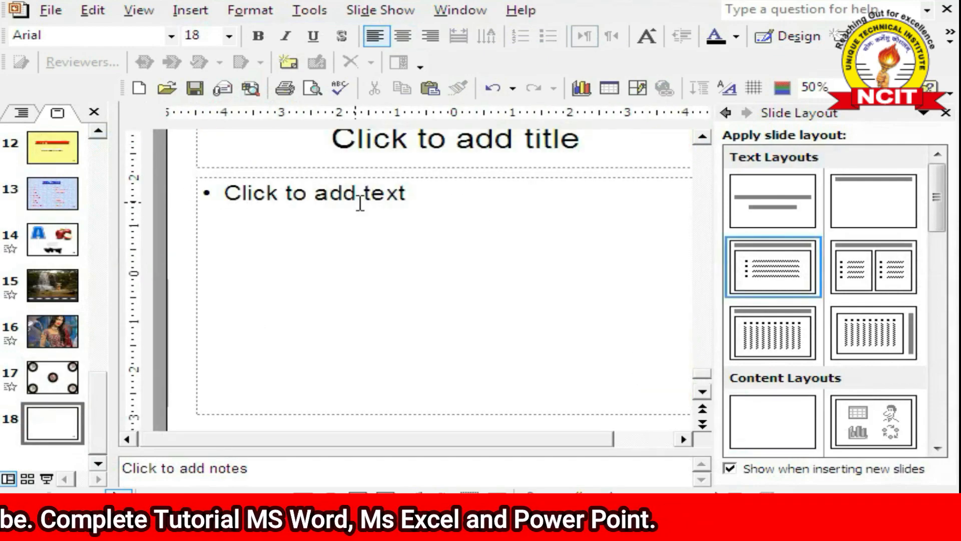
left_click(946, 113)
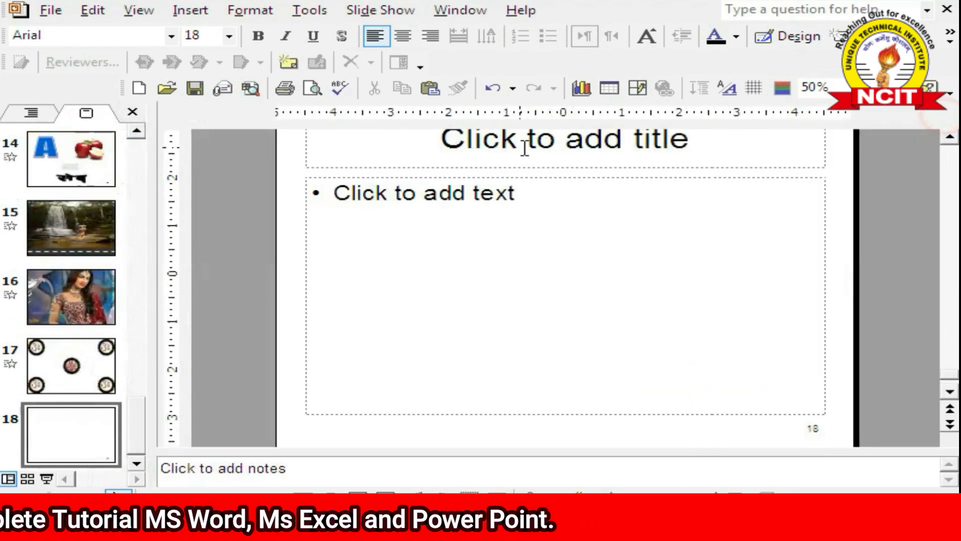
left_click(521, 145)
Step: Compare the files in My Documents offered for Slides from Outline with those offered for Slides from Files, cancelling each dialog
left_click(196, 15)
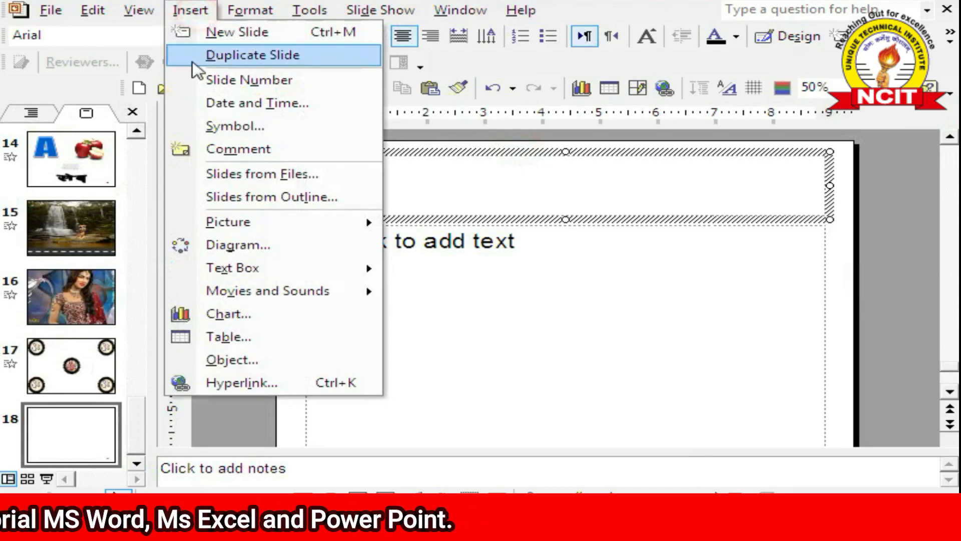
left_click(229, 198)
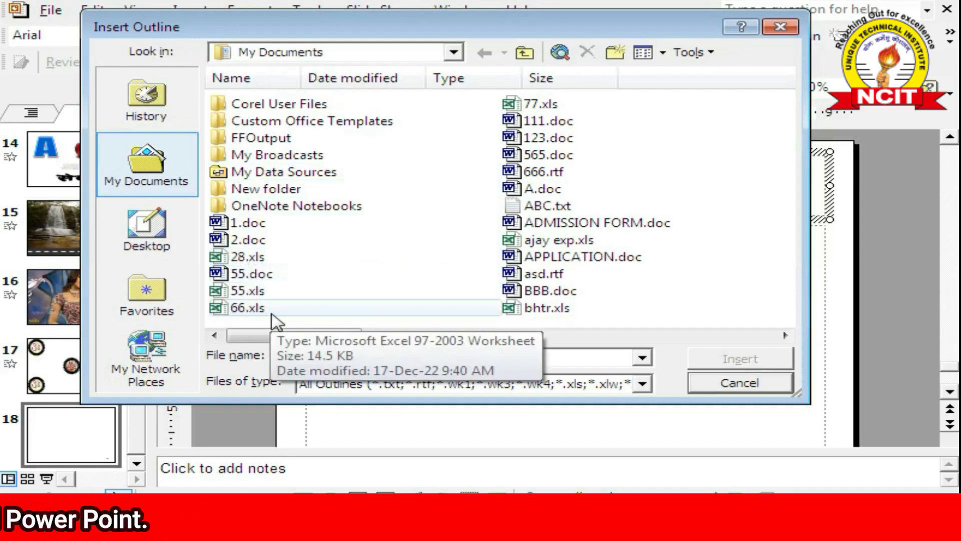
left_click(731, 391)
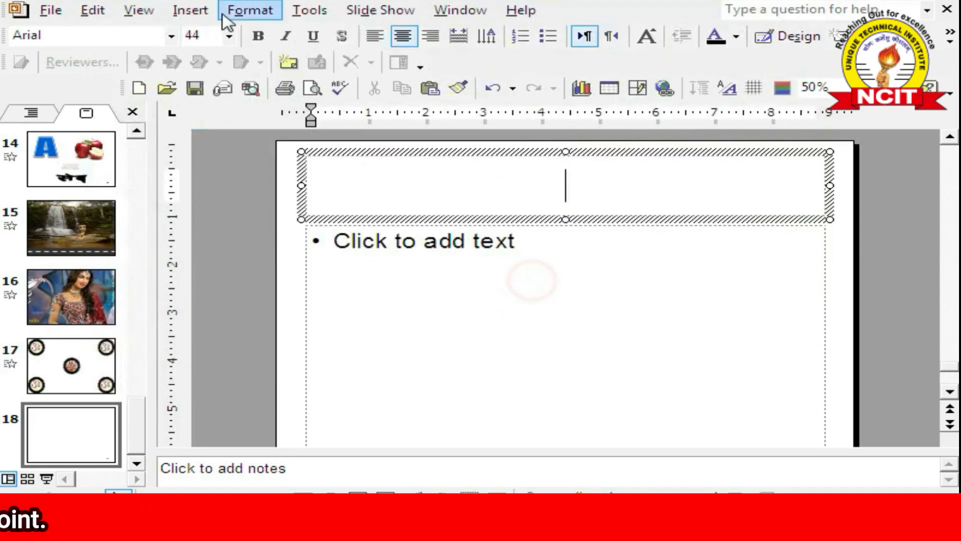
left_click(194, 11)
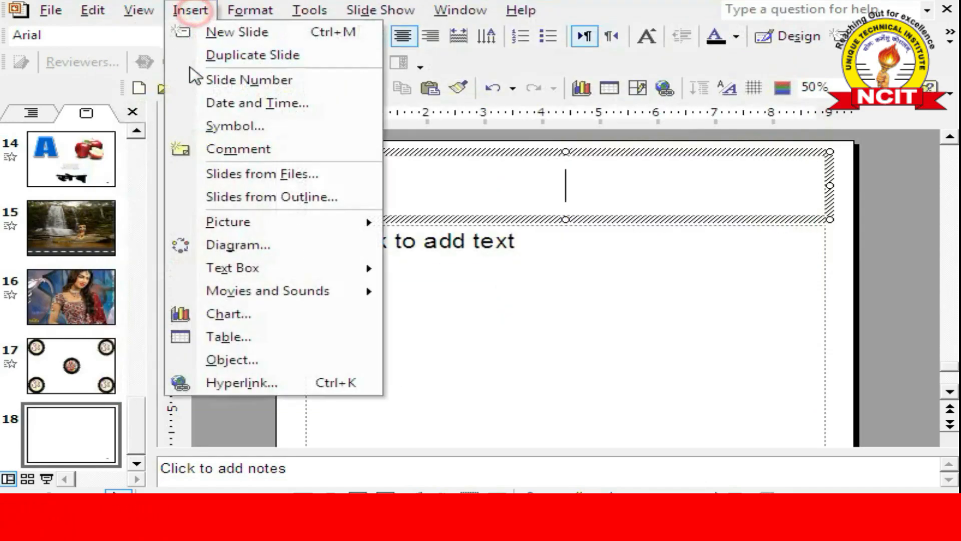
left_click(228, 177)
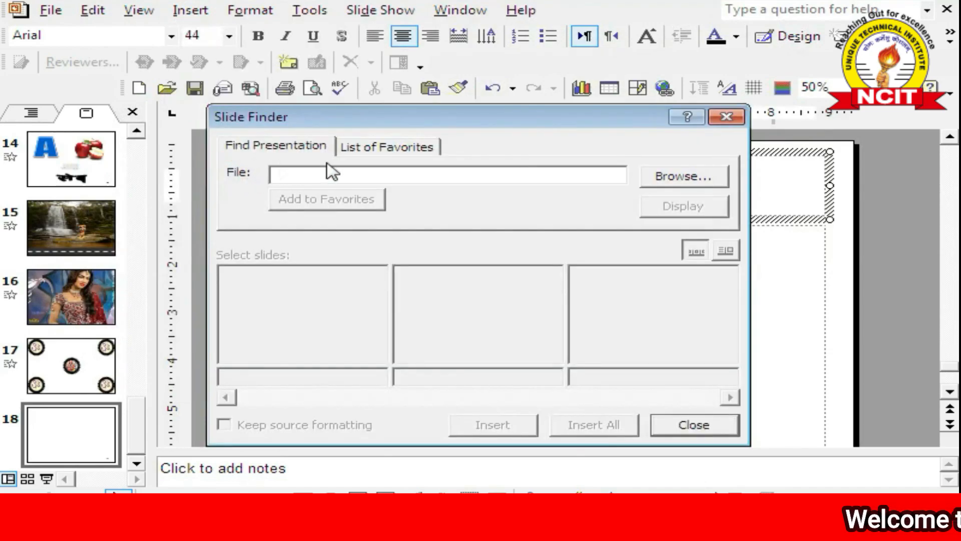
left_click(684, 184)
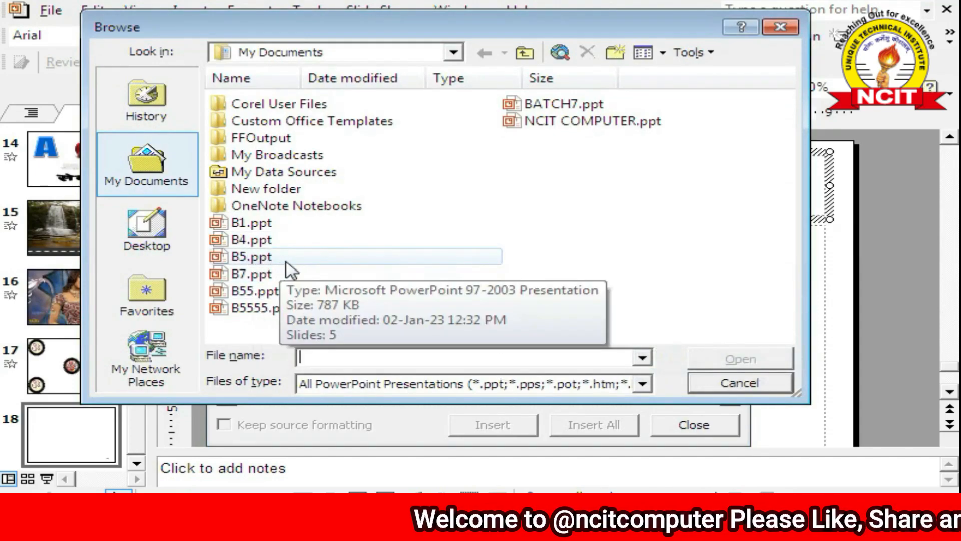
left_click(750, 384)
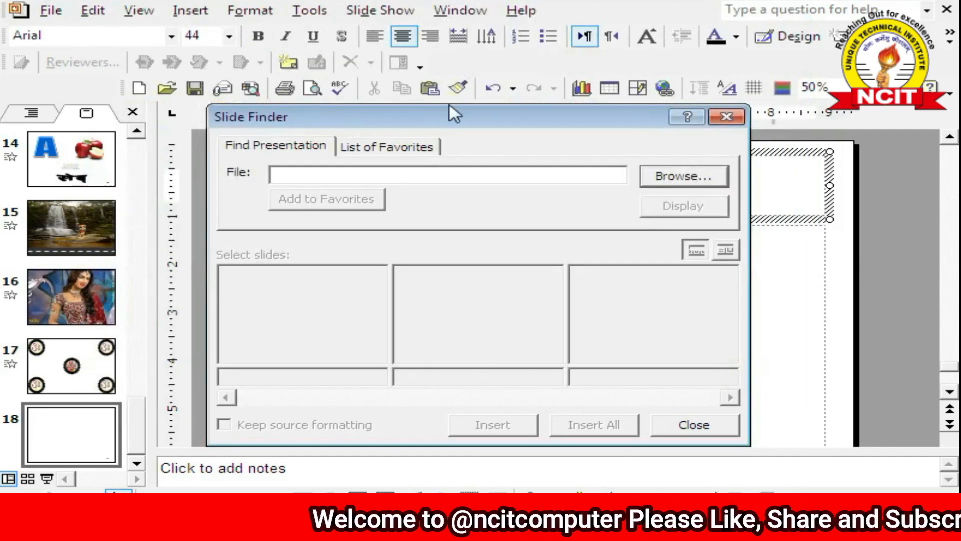
left_click(726, 116)
Step: Insert slides from the outline document J66.doc in My Documents after slide 18
left_click(190, 10)
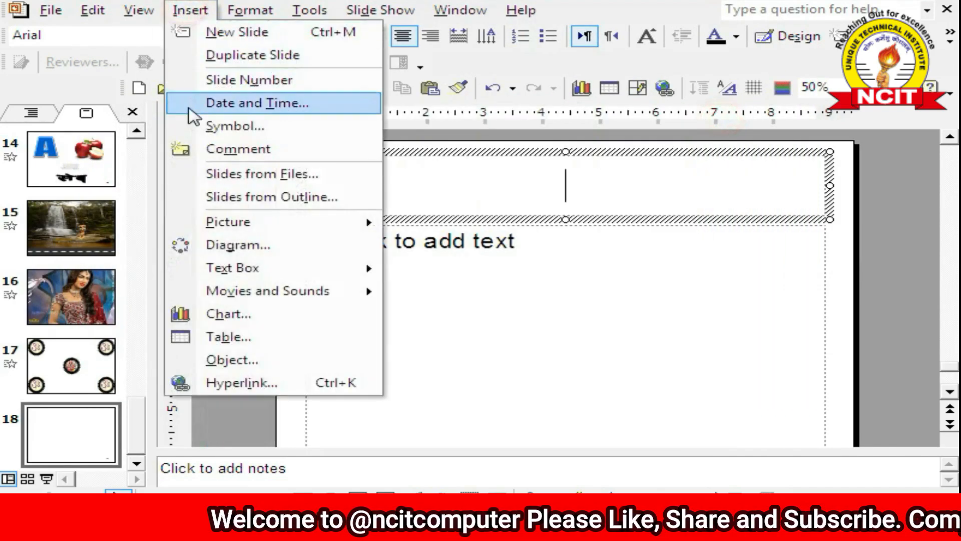
left_click(230, 199)
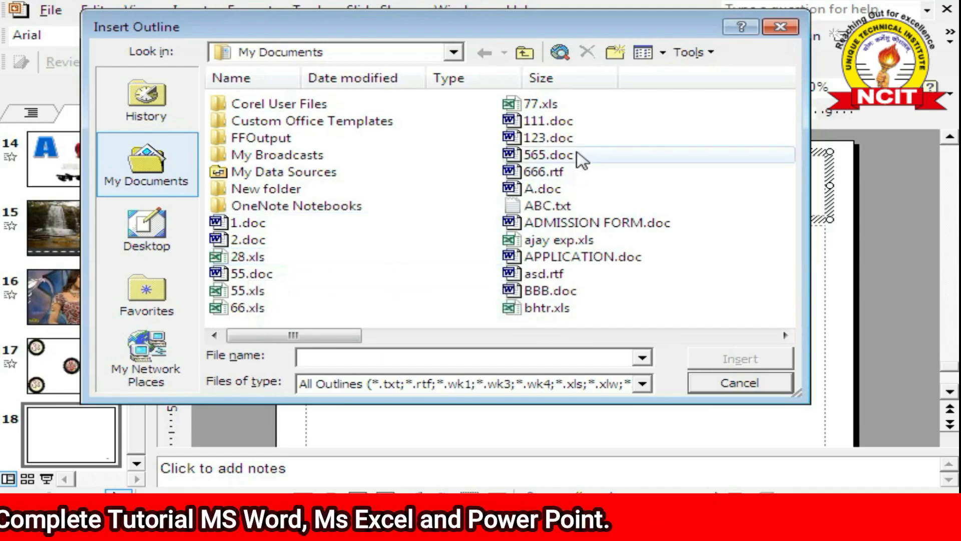
left_click(785, 334)
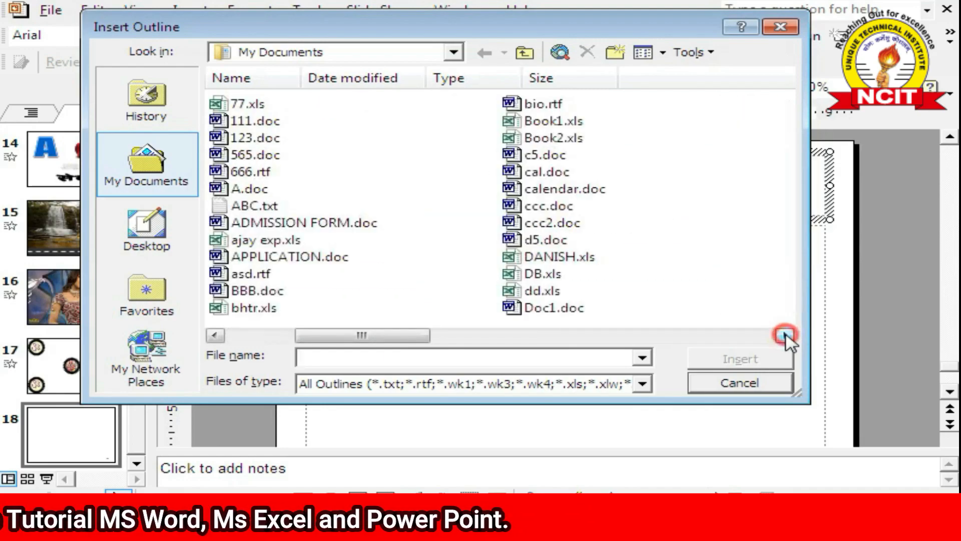
left_click(786, 335)
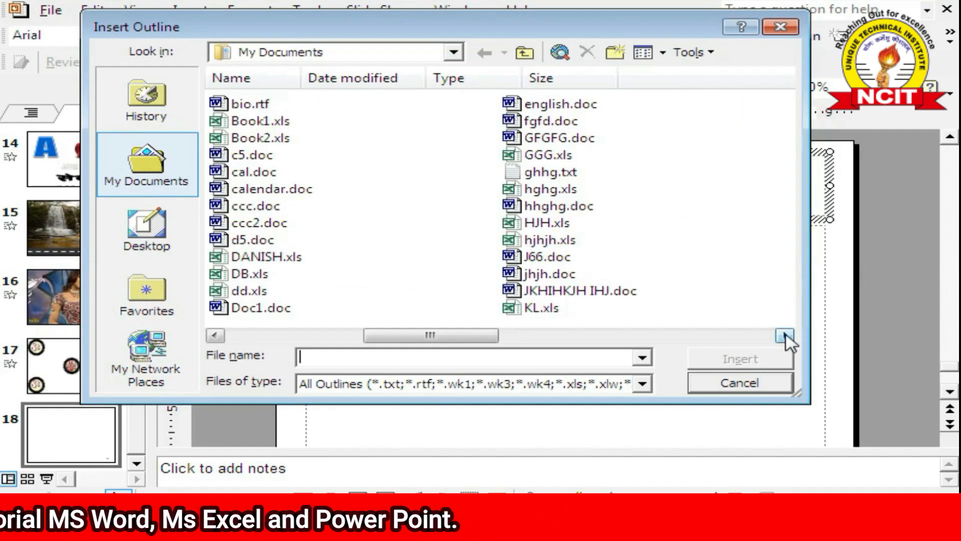
left_click(552, 256)
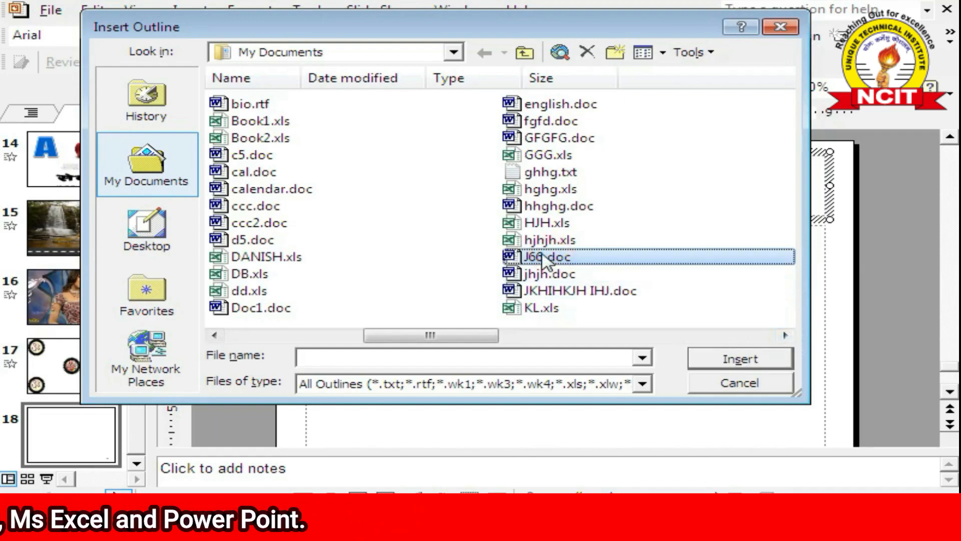
left_click(741, 359)
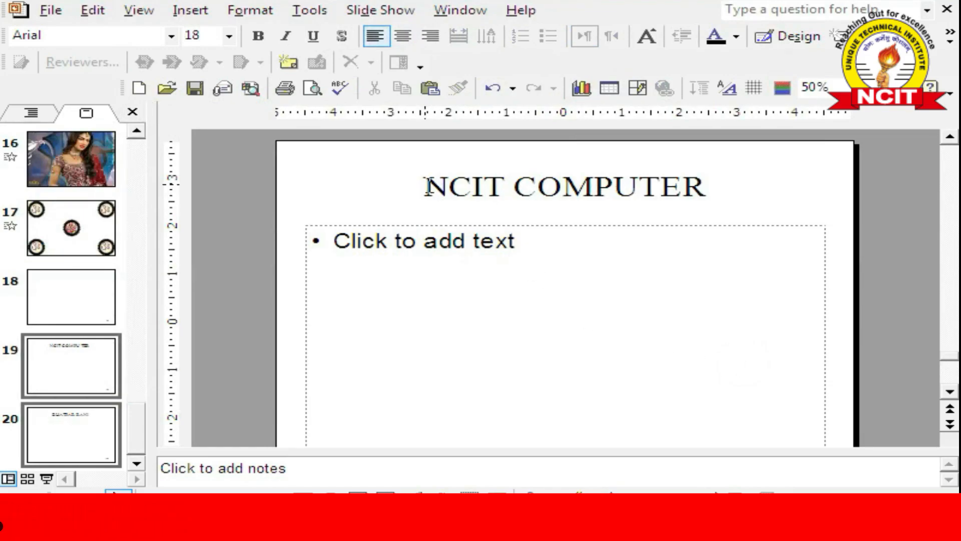
left_click_drag(424, 186, 719, 184)
scroll(594, 247, "down", 5)
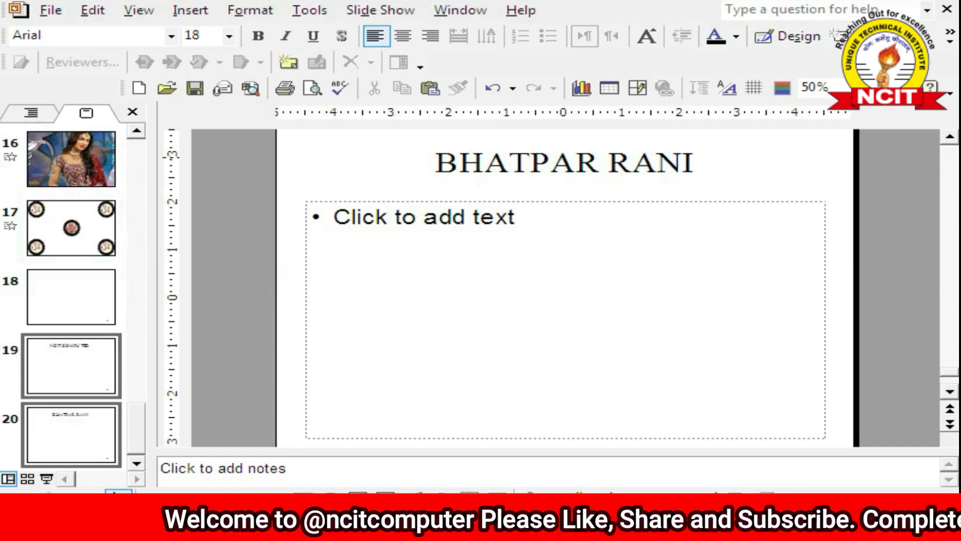
Step: Switch to Word, open J66.doc and examine its two lines of text, highlighting each in turn
key("super")
left_click(56, 41)
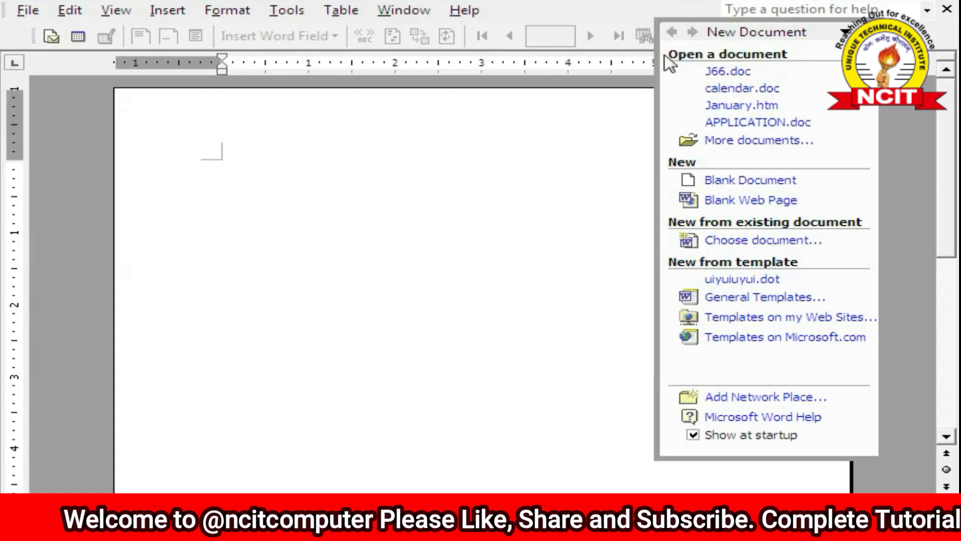
left_click(730, 71)
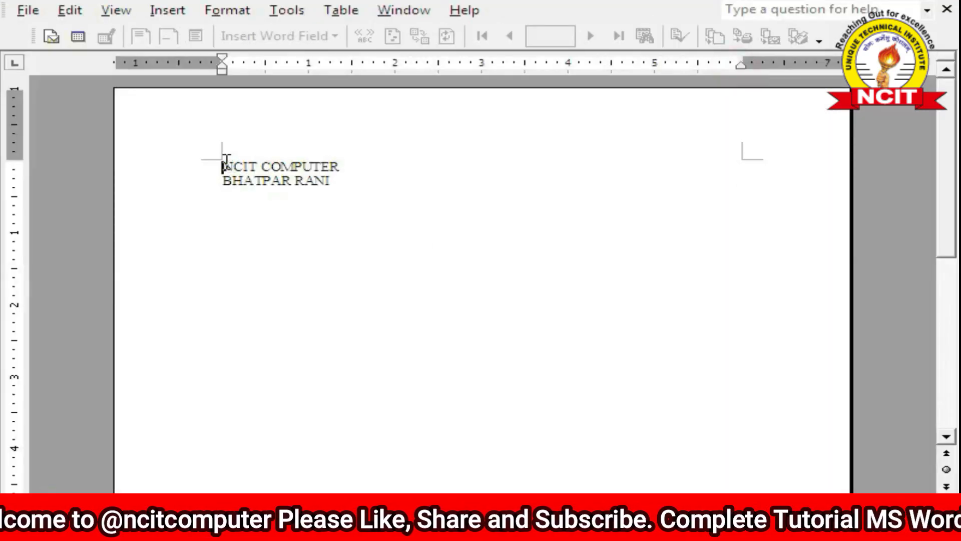
left_click_drag(224, 165, 325, 161)
left_click(373, 203)
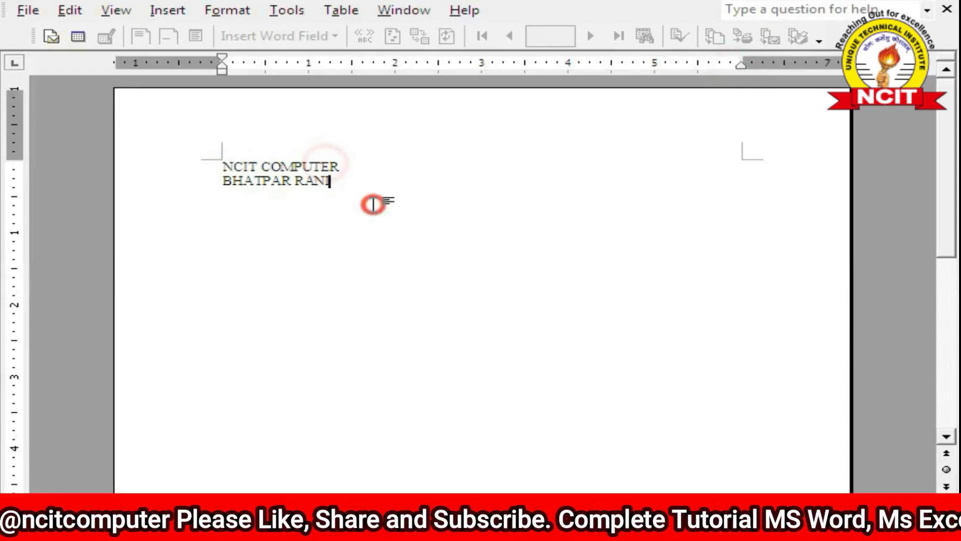
left_click_drag(220, 180, 334, 179)
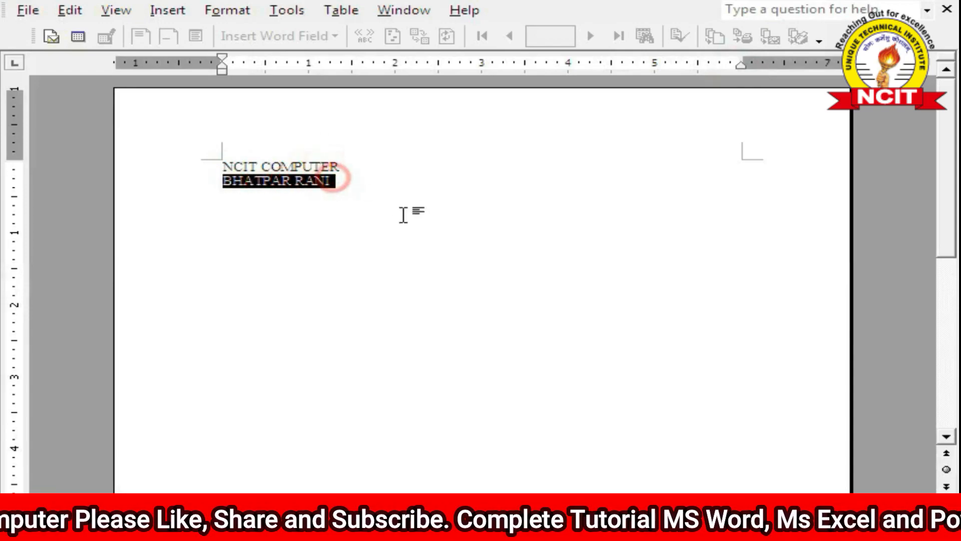
left_click(404, 215)
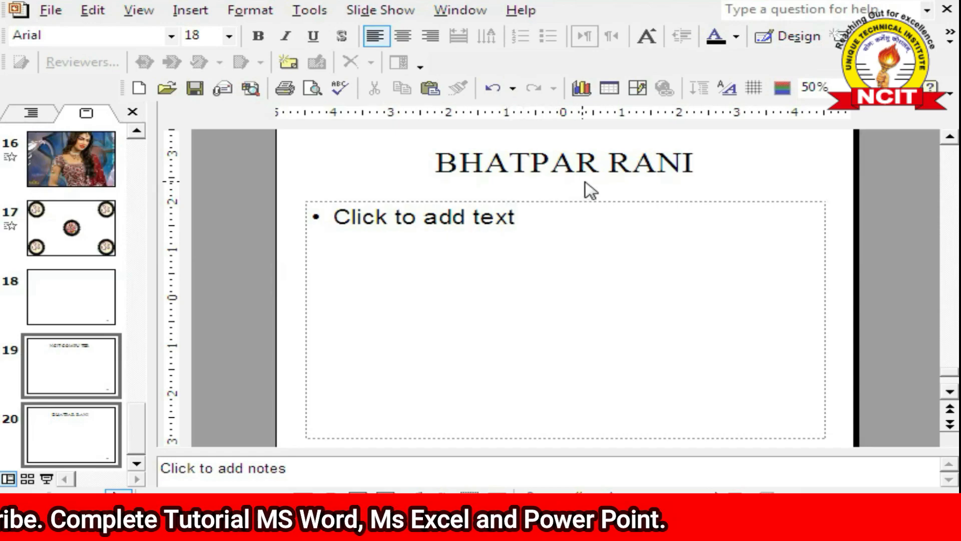
Step: Return to the presentation and look through slides 19 and 20 to compare their titles with the lines of the Word document
scroll(581, 188, "down", 1)
scroll(565, 202, "up", 1)
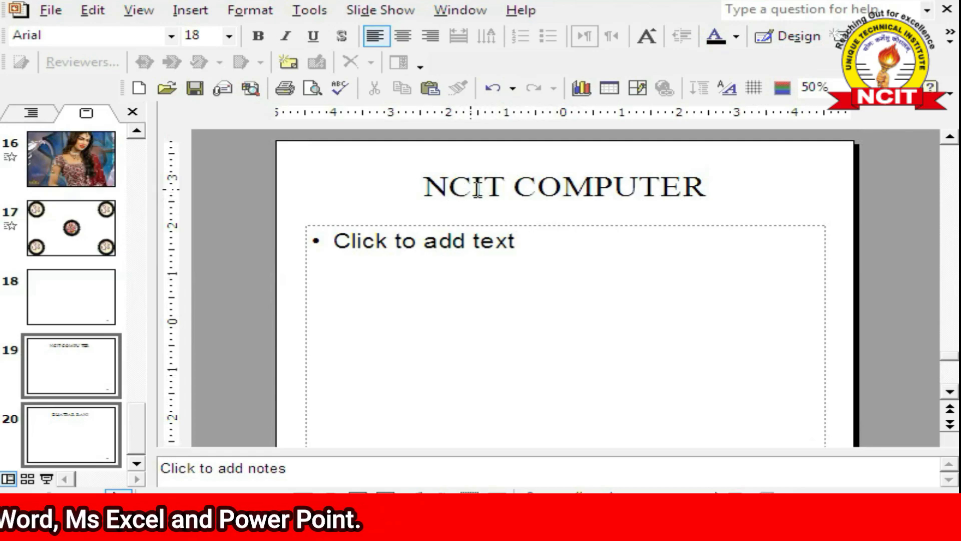
scroll(478, 189, "down", 2)
scroll(489, 187, "up", 1)
scroll(483, 195, "down", 1)
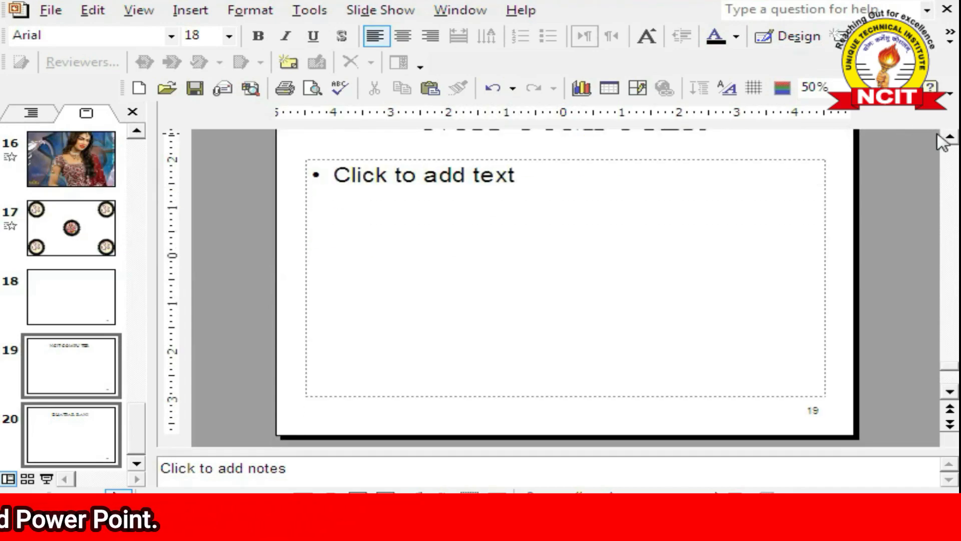
left_click(949, 140)
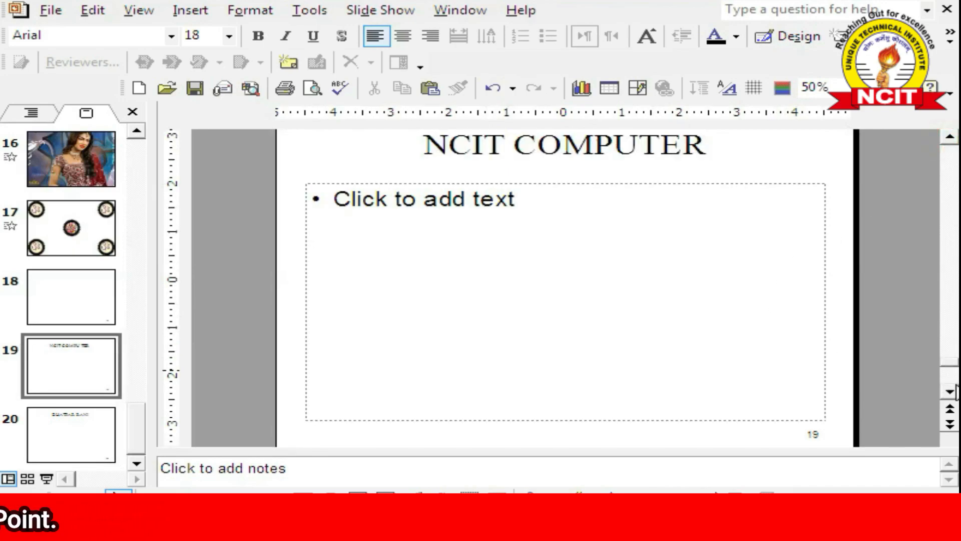
left_click(950, 391)
left_click(950, 391)
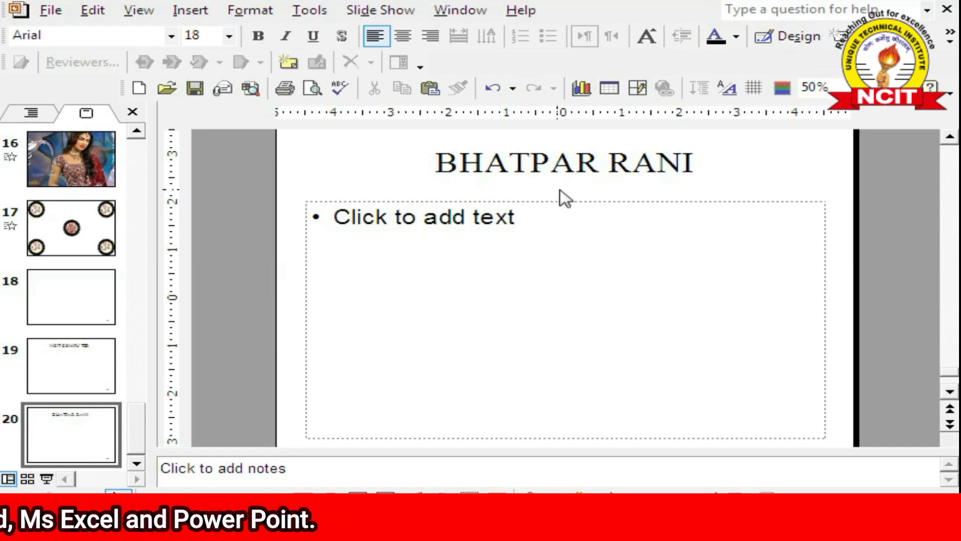
Step: Insert the clip art picture of a white house beside a pond onto the body of blank slide 18
left_click(203, 11)
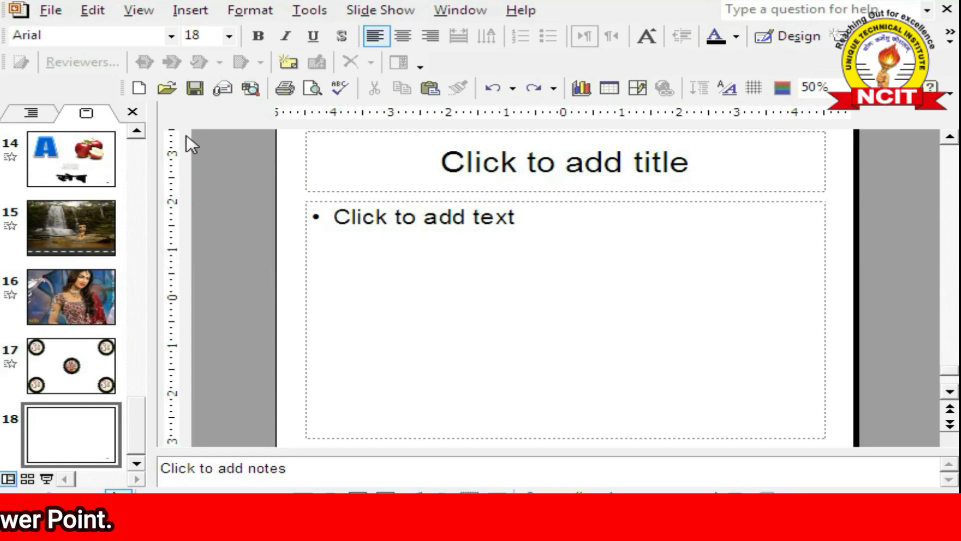
left_click(189, 10)
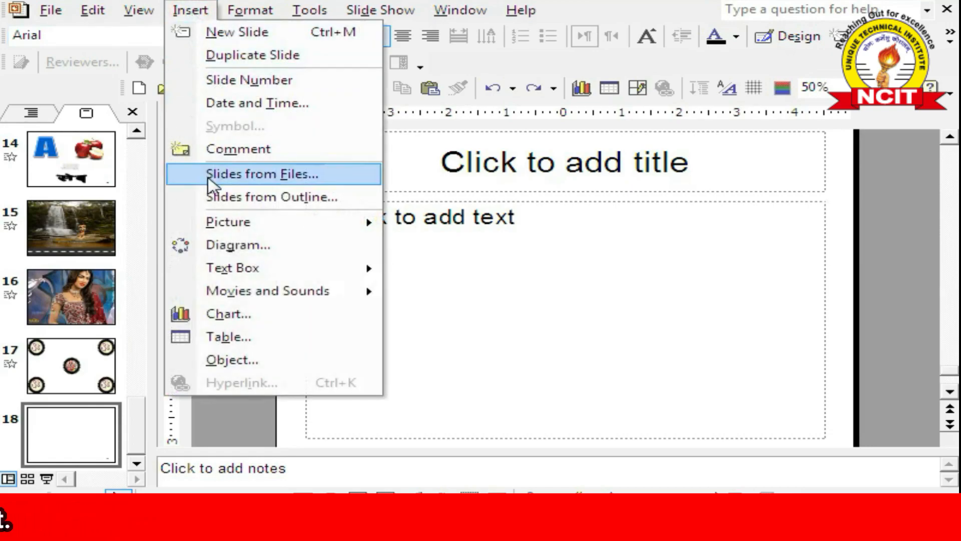
mouse_move(208, 228)
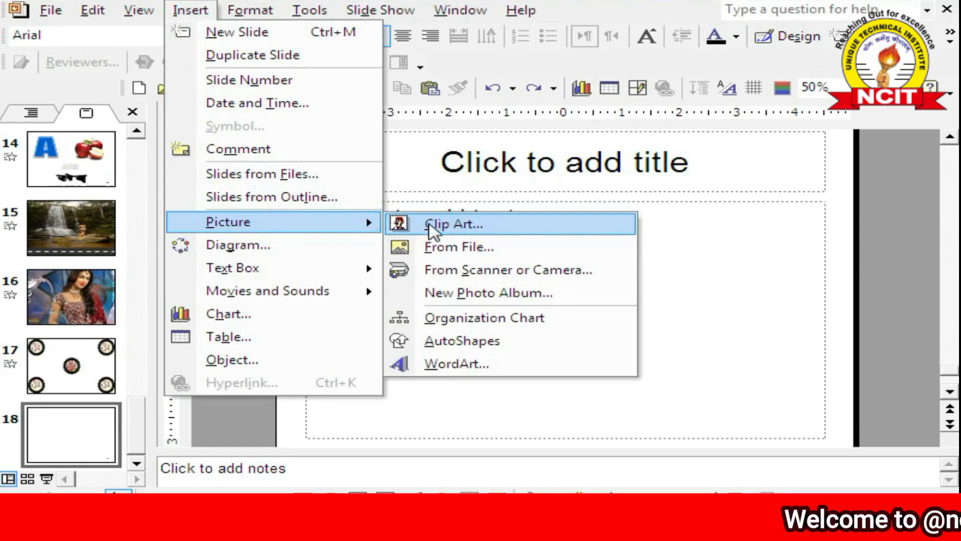
left_click(469, 225)
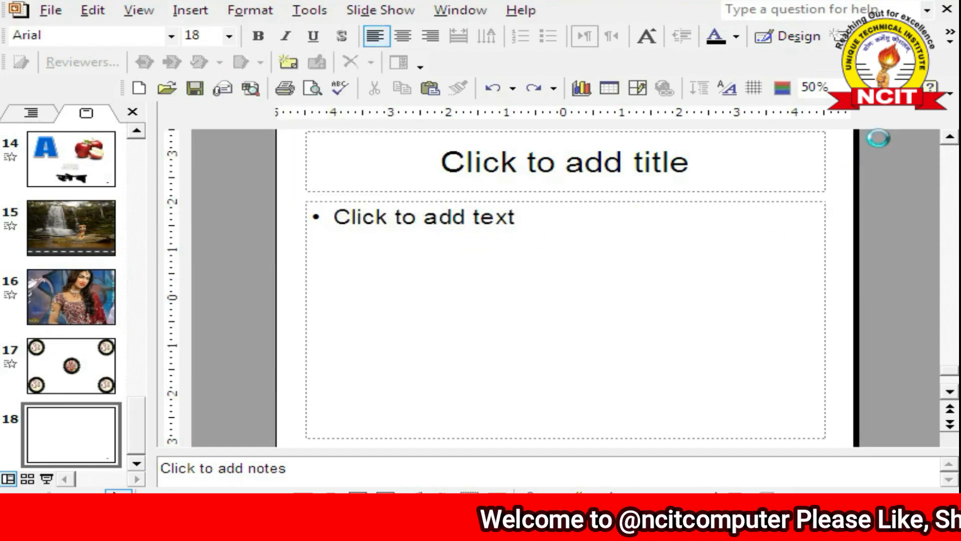
left_click(776, 203)
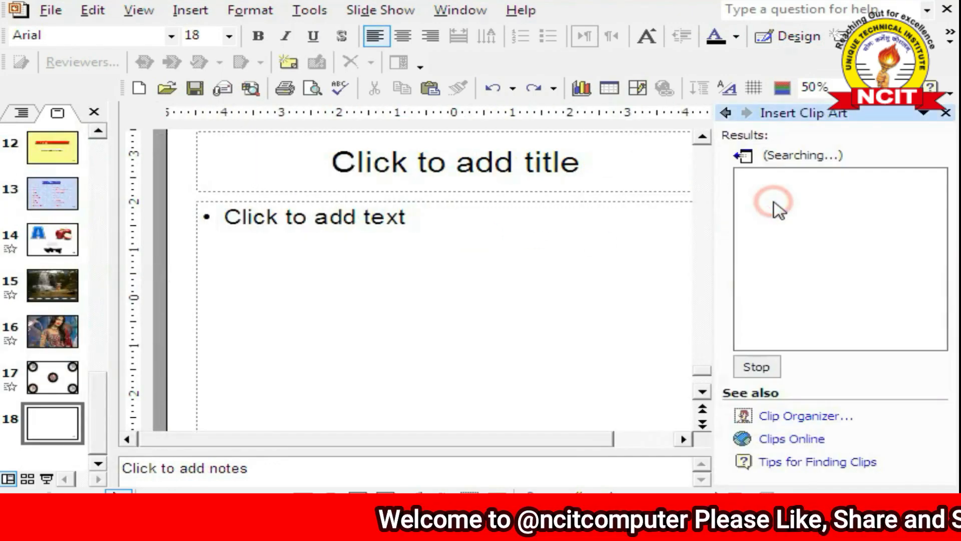
left_click(936, 340)
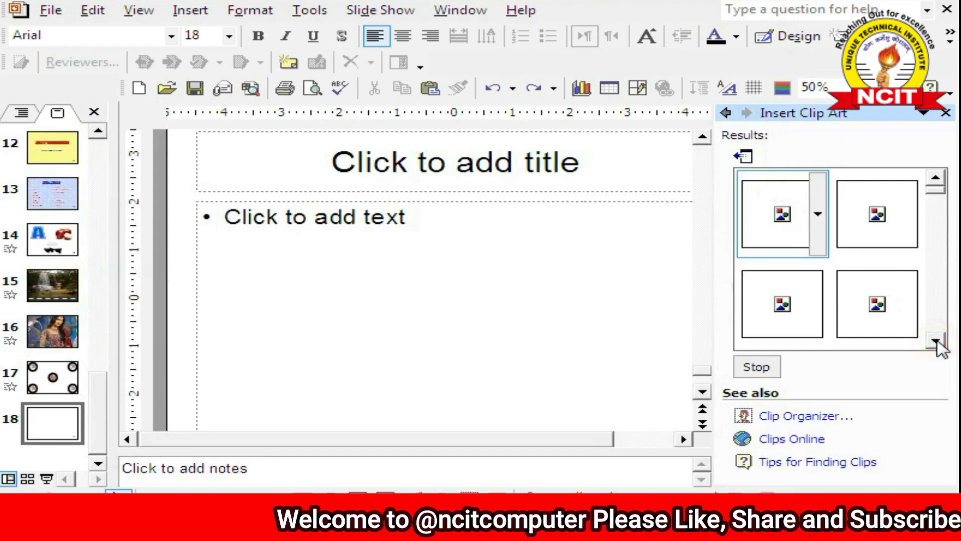
left_click_drag(800, 303, 488, 283)
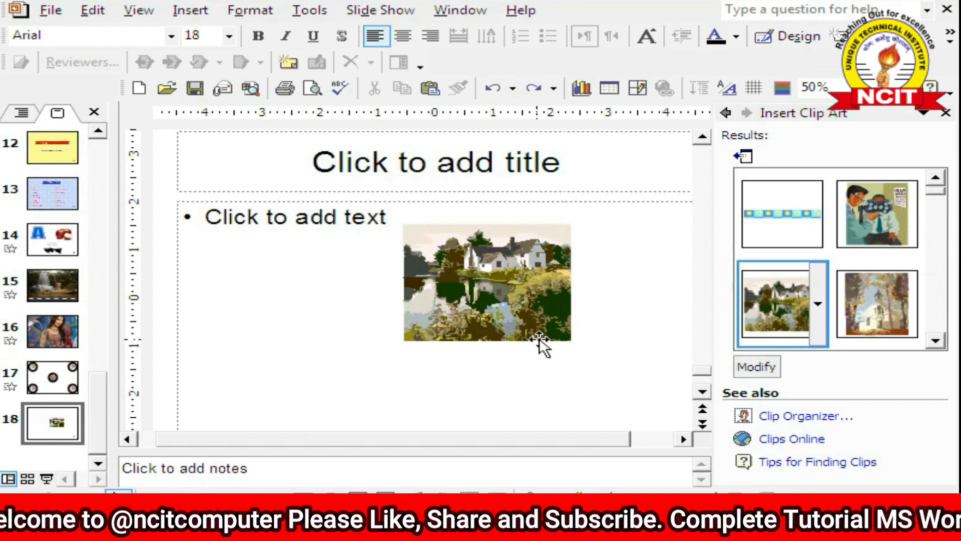
Step: Insert the labelled cell diagram image from the My Pictures folder onto slide 18
left_click(198, 11)
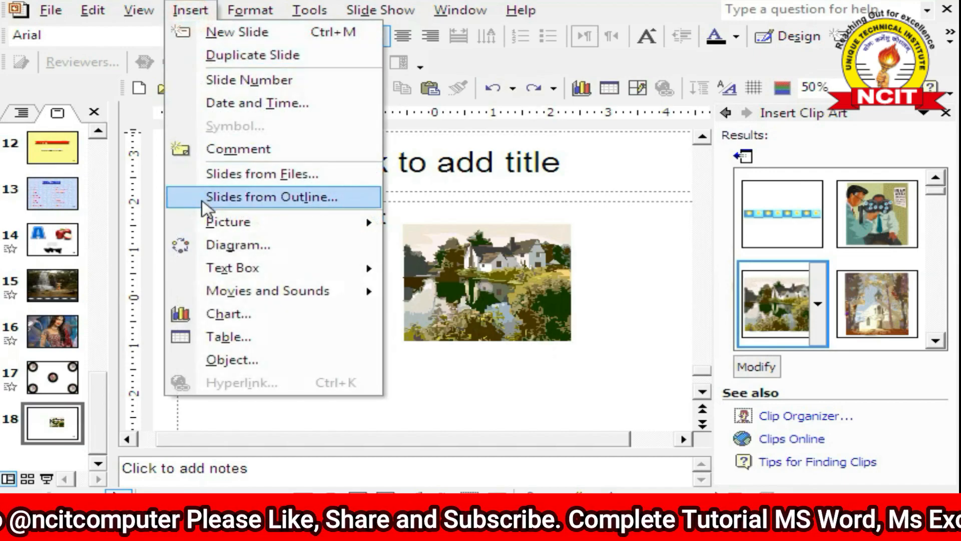
left_click(435, 250)
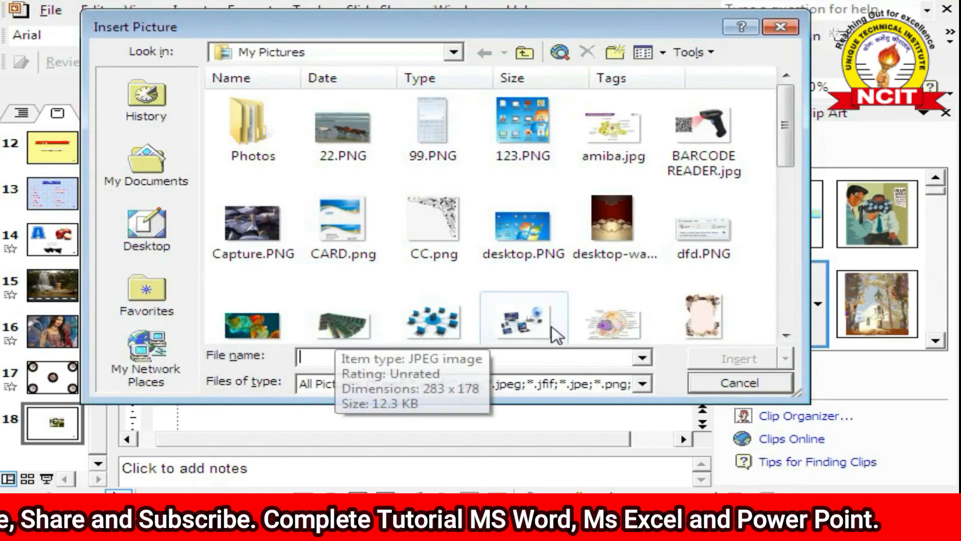
left_click(614, 321)
left_click(736, 359)
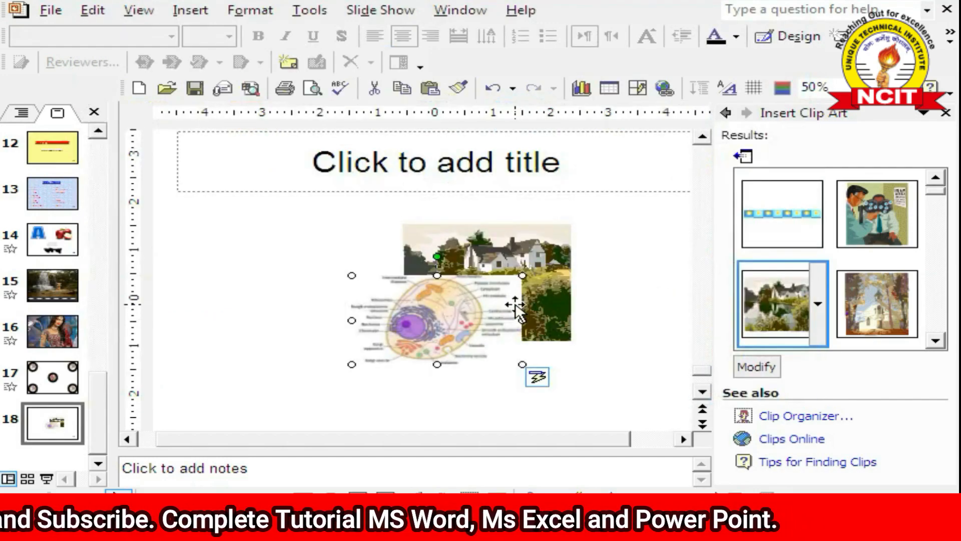
Step: Enlarge the cell diagram and move it over the clip art, then close the clip art results
left_click_drag(516, 307, 507, 287)
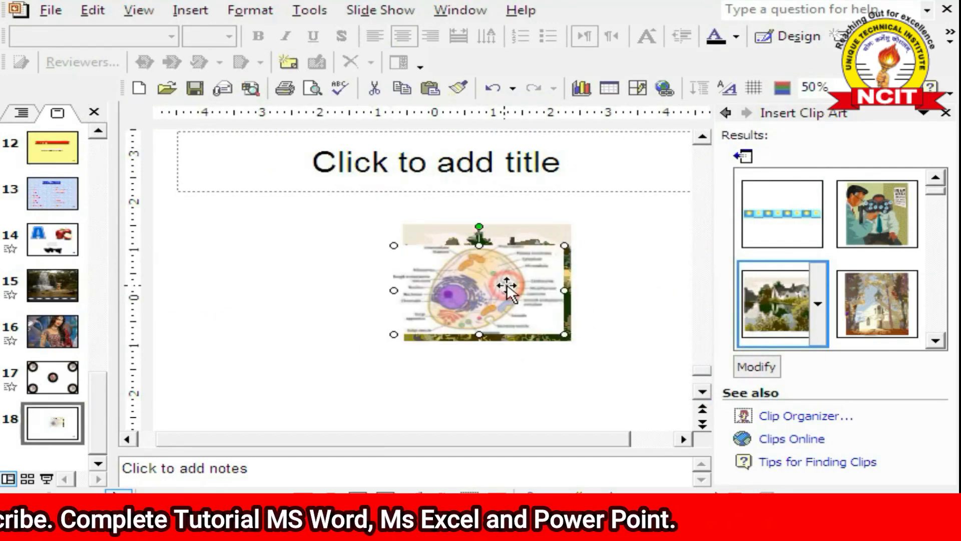
left_click_drag(393, 334, 327, 402)
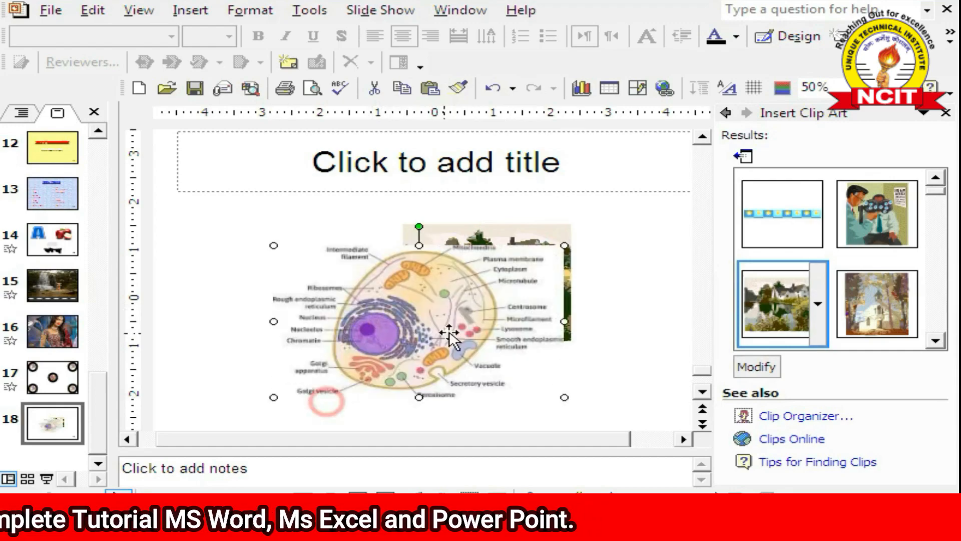
left_click_drag(449, 339, 507, 310)
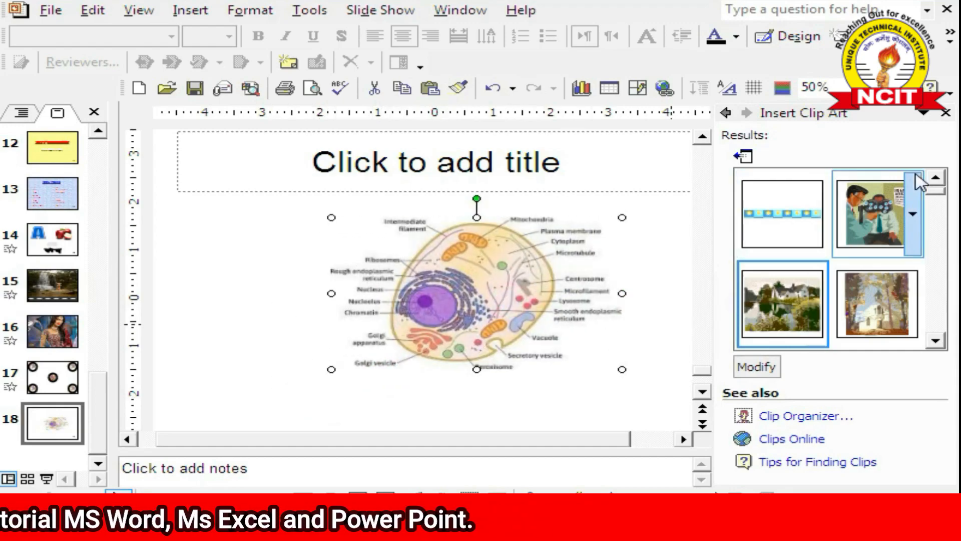
left_click(946, 112)
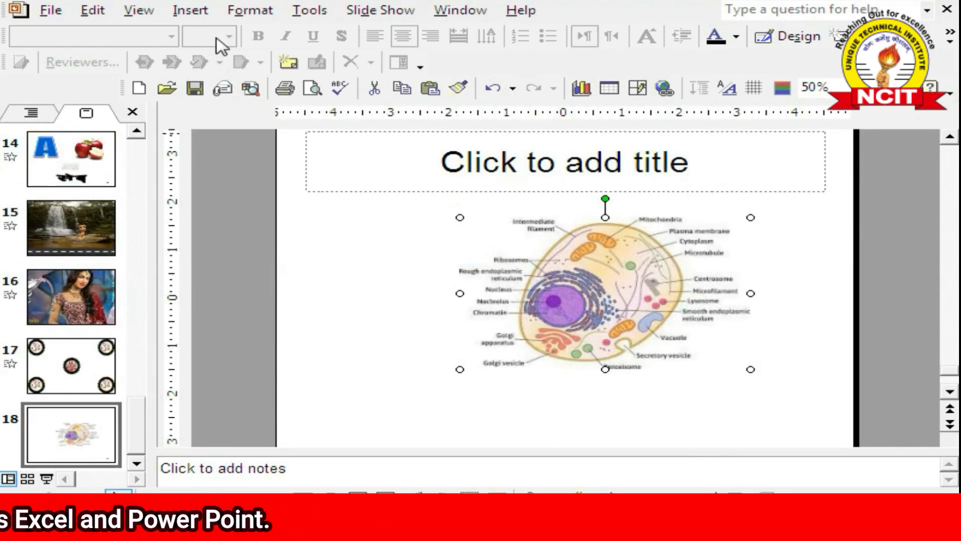
Step: Create a new photo album from download (2).jpg, download (3).jpg and download (4).jpg in My Pictures
left_click(197, 11)
mouse_move(317, 223)
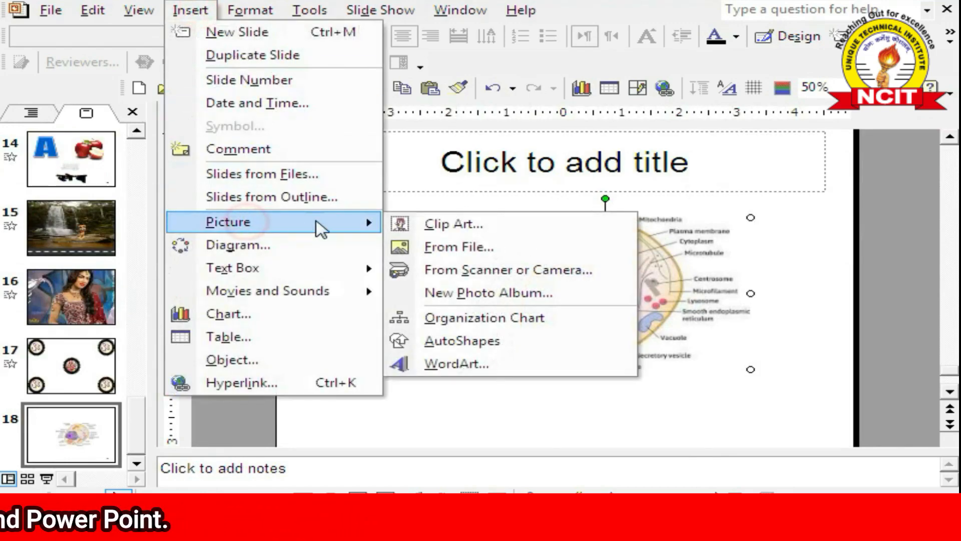
left_click(469, 272)
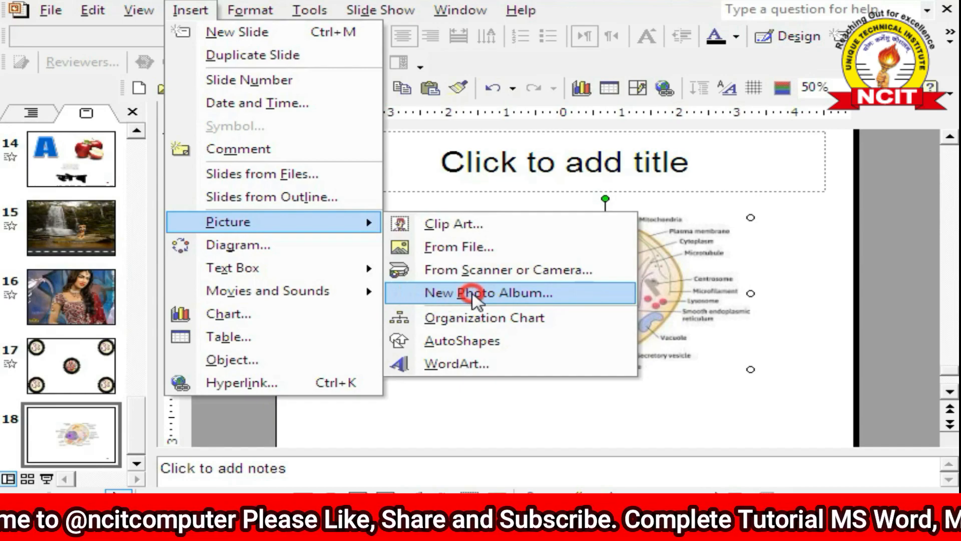
left_click(407, 296)
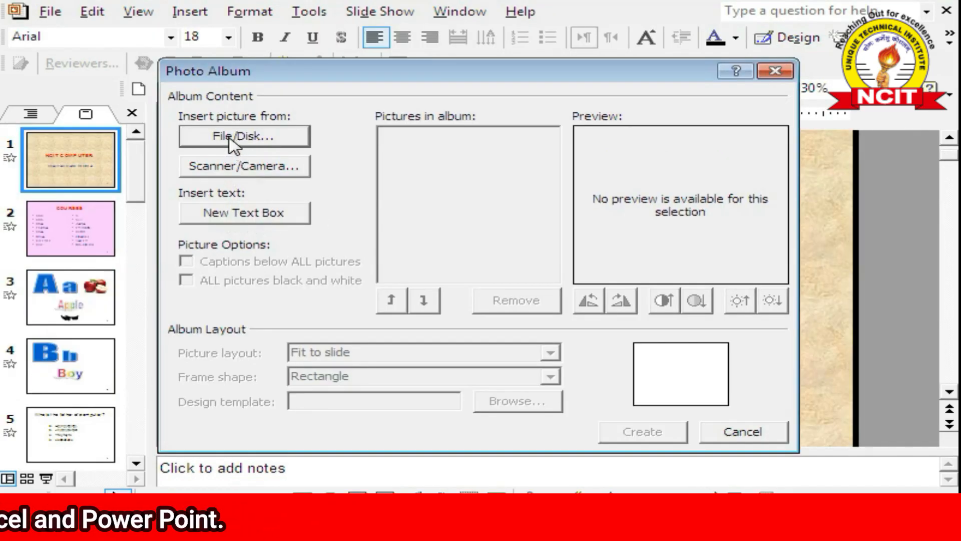
left_click(230, 139)
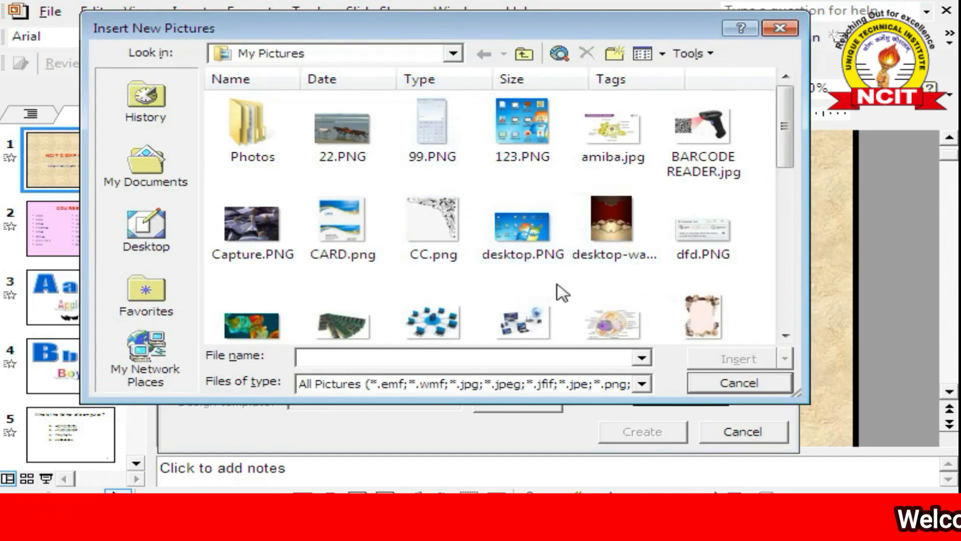
left_click_drag(570, 283, 351, 340)
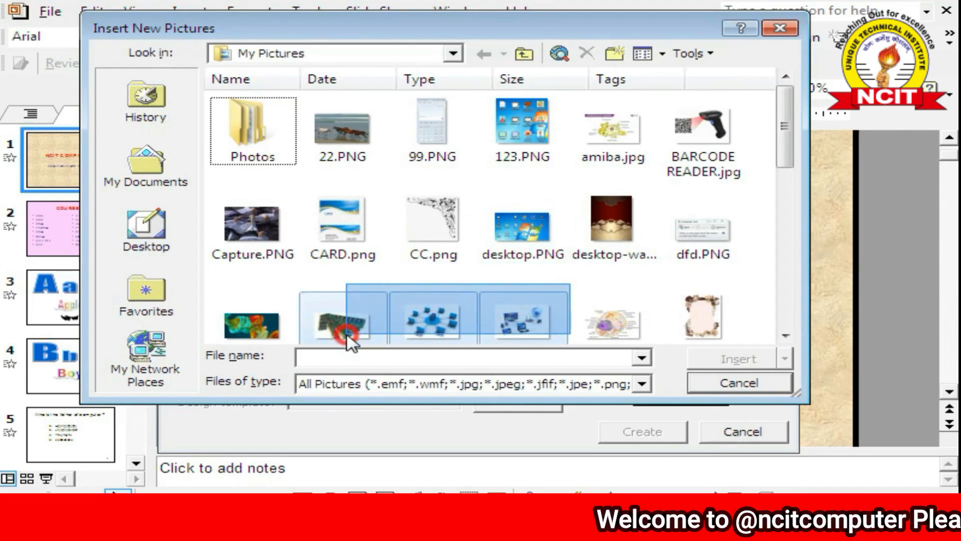
left_click_drag(350, 342, 350, 338)
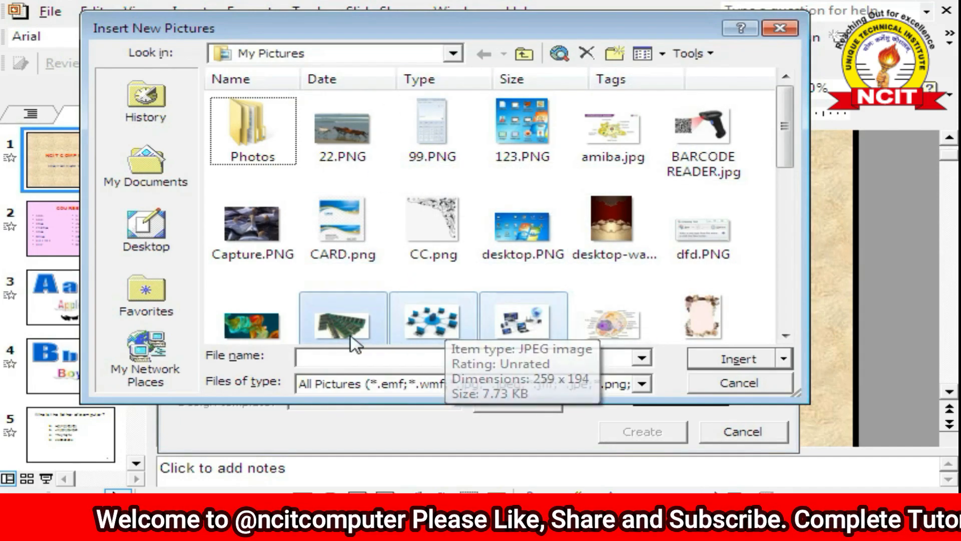
left_click(729, 359)
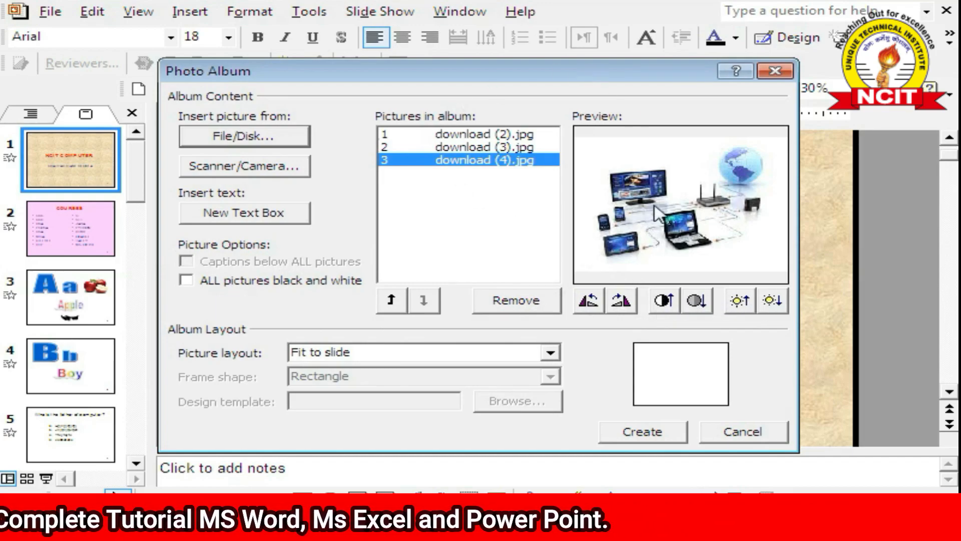
left_click(666, 436)
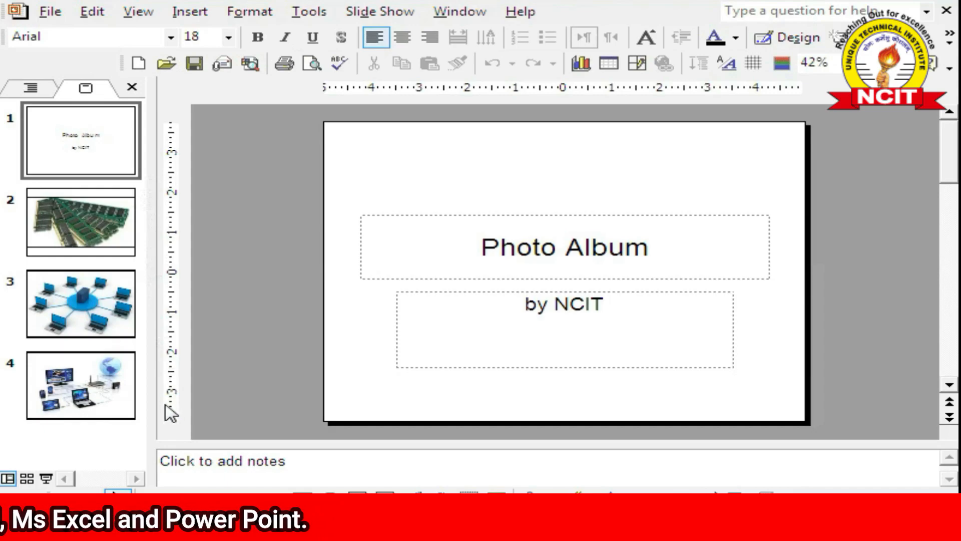
Step: View the photo album's picture slides 2, 3 and 4 in turn
left_click(100, 219)
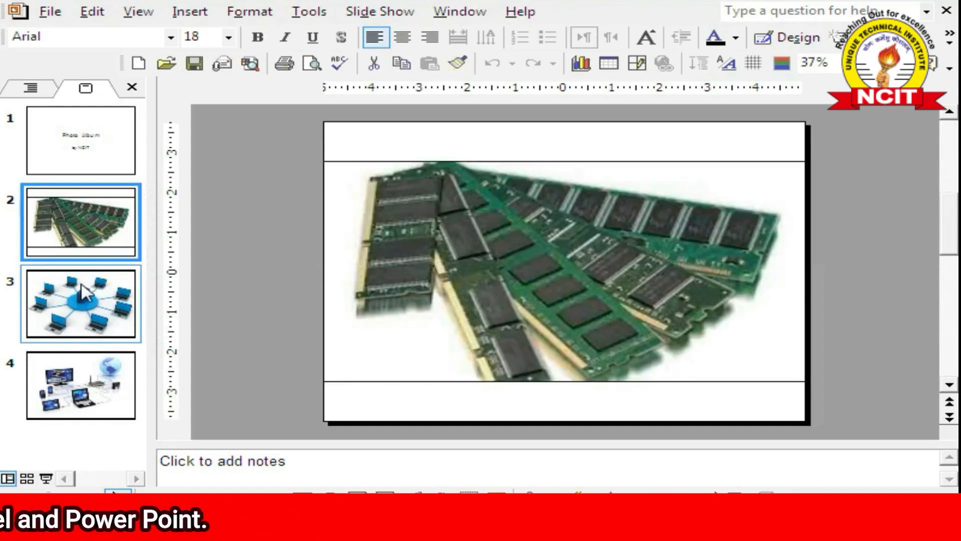
left_click(82, 295)
left_click(84, 370)
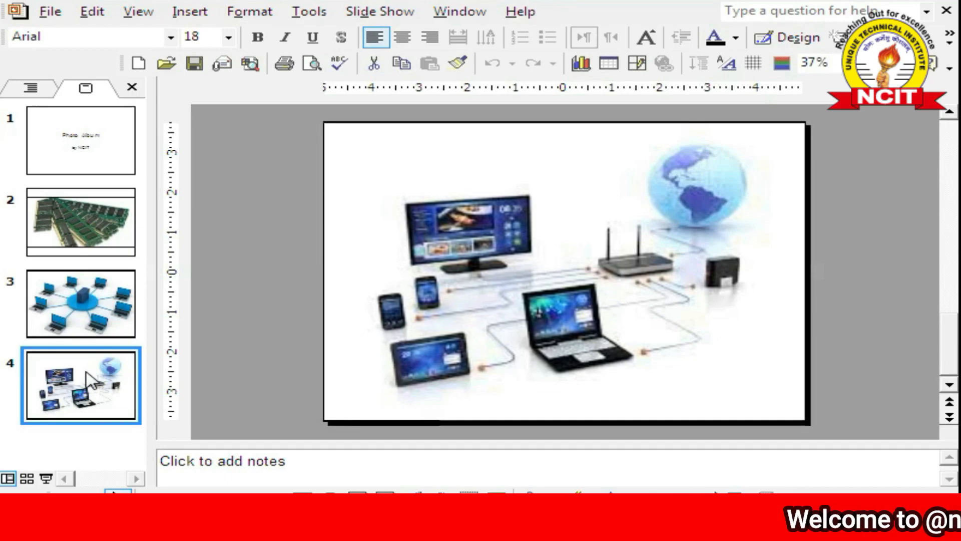
Step: Open the slide transition settings, apply Blinds Horizontal to slide 4 and preview it
left_click(365, 15)
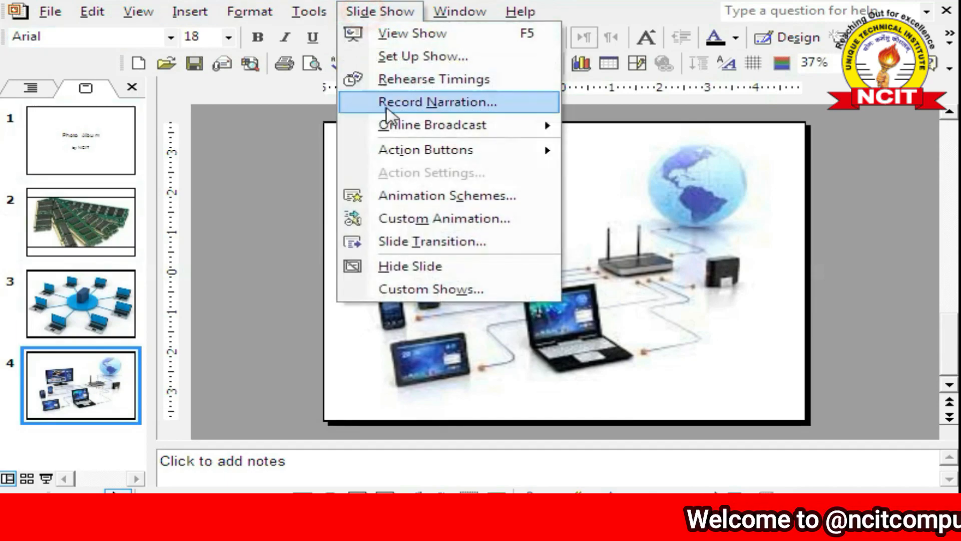
left_click(426, 242)
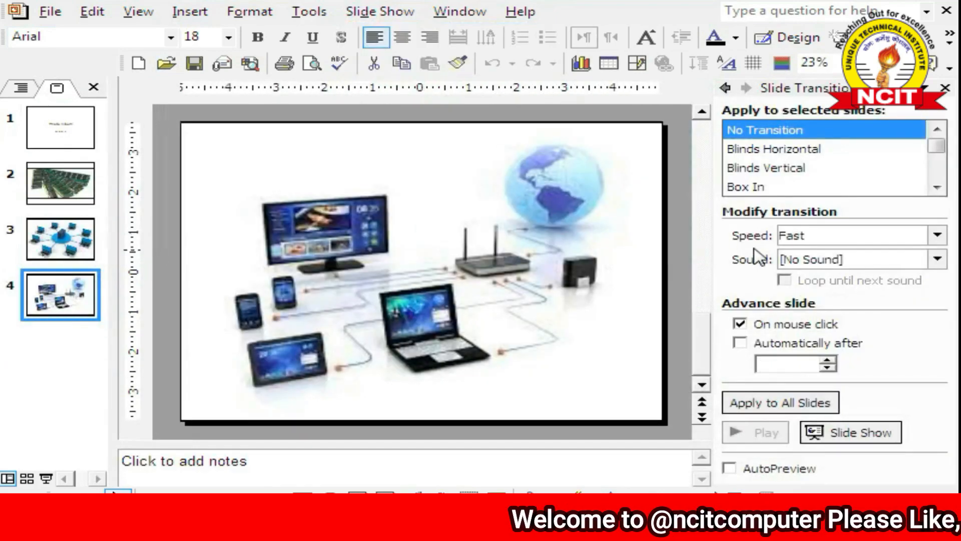
left_click(776, 149)
left_click(764, 432)
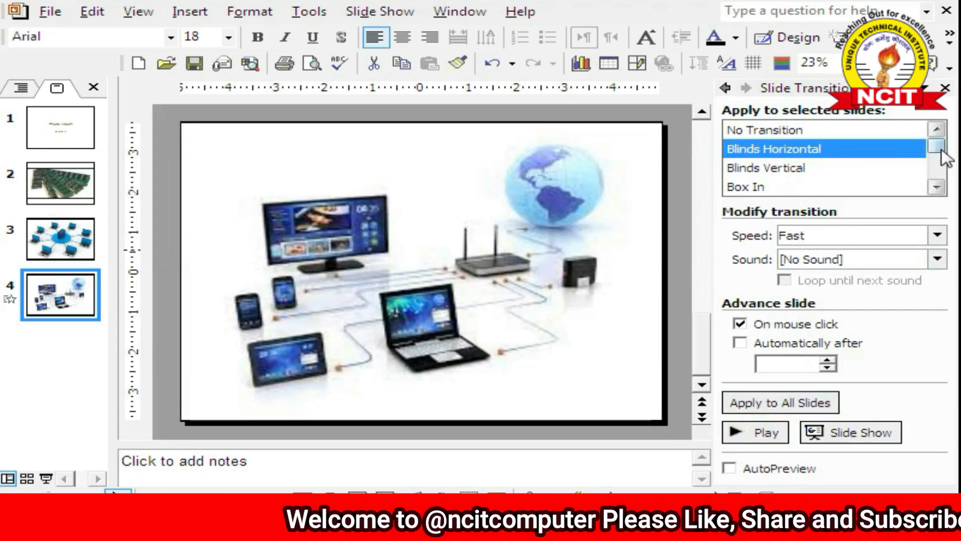
Step: Change the transition of slide 4 to Wheel Clockwise, 8 Spokes and preview it
scroll(932, 185, "down", 10)
left_click(936, 130)
left_click(937, 129)
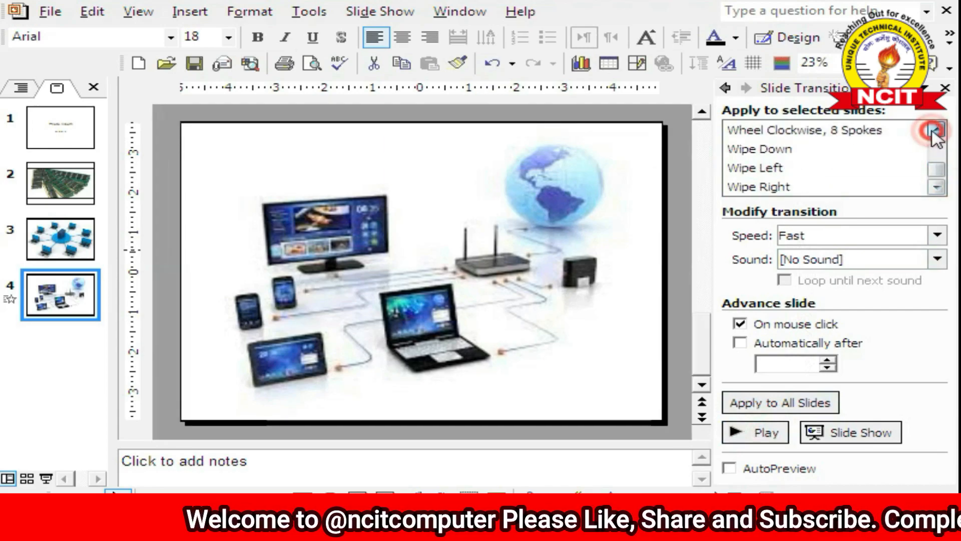
left_click(936, 129)
left_click(880, 149)
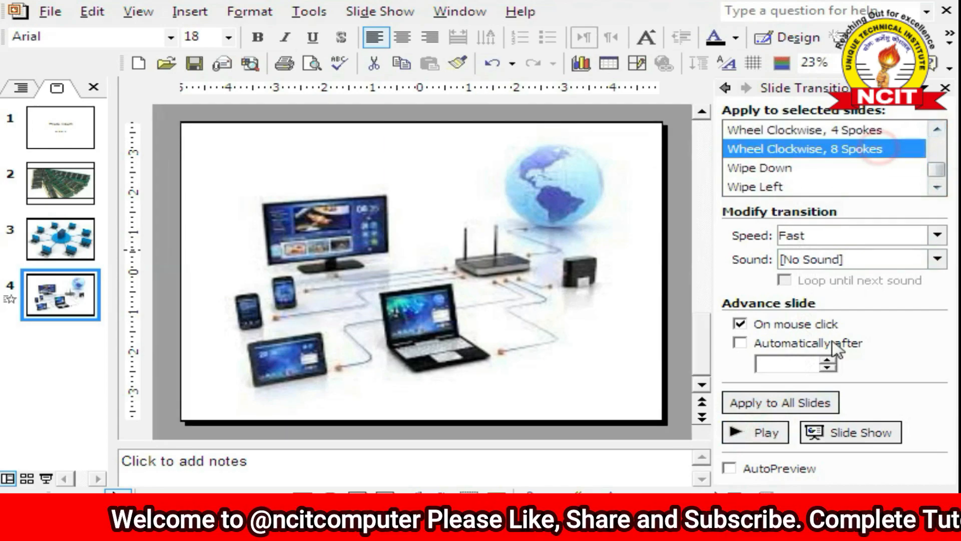
left_click(765, 441)
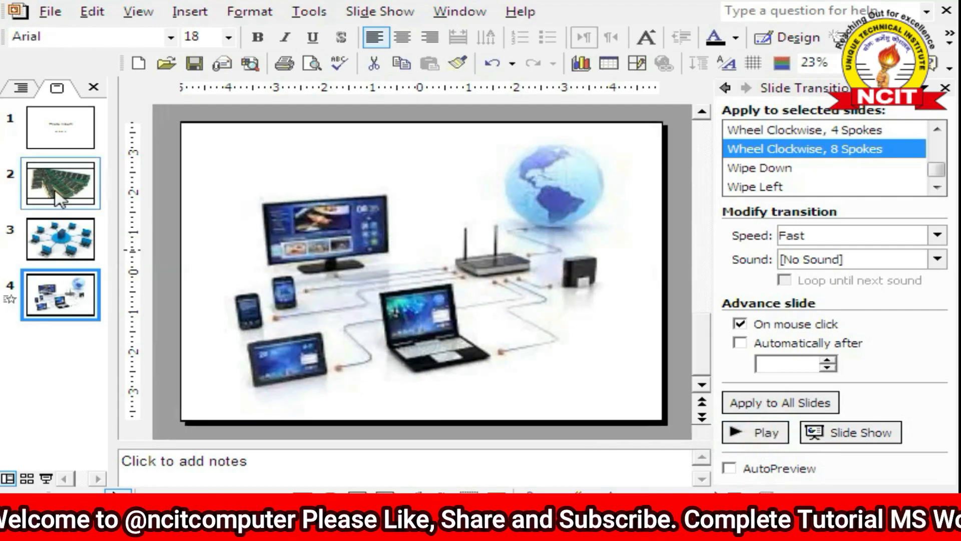
Step: Apply the Blinds Vertical transition to slide 2 and preview it
left_click(56, 185)
left_click(806, 163)
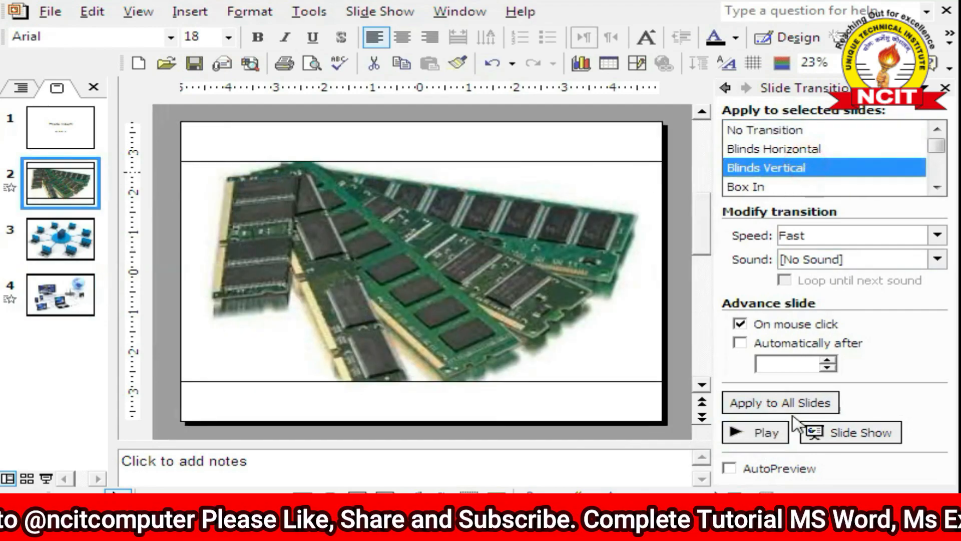
left_click(784, 430)
Step: Set the transition of slide 4 to Wipe Right and preview it, dismissing the Office Assistant message
left_click(11, 290)
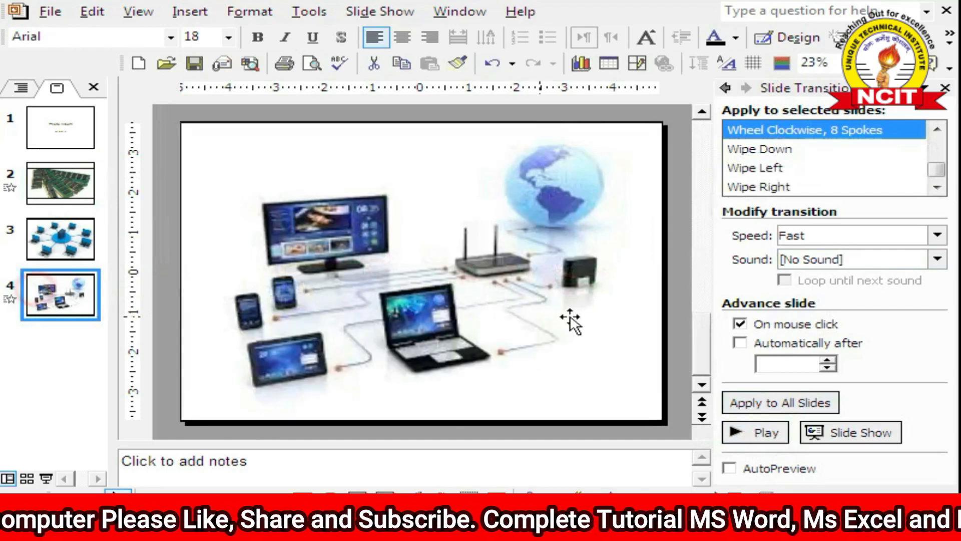
left_click(785, 187)
left_click(761, 432)
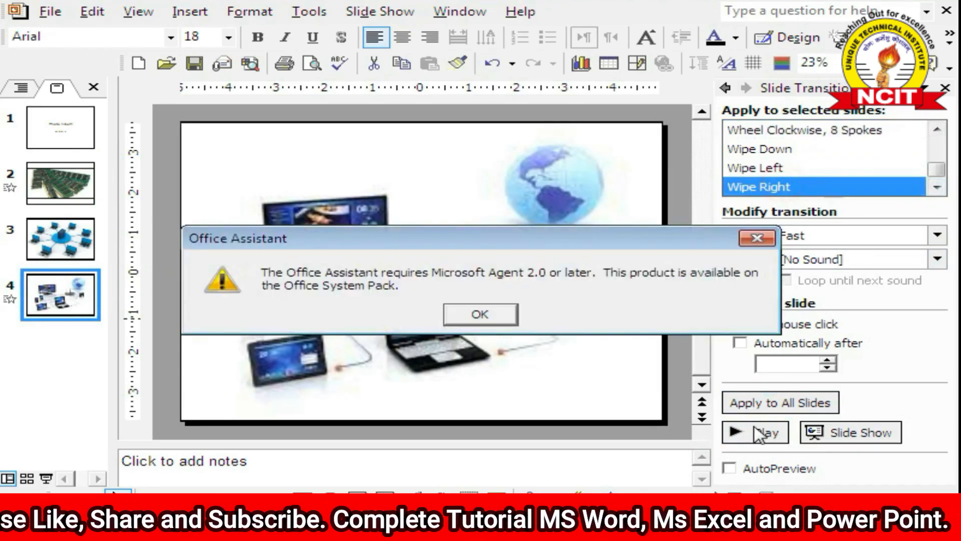
left_click(480, 316)
left_click(732, 431)
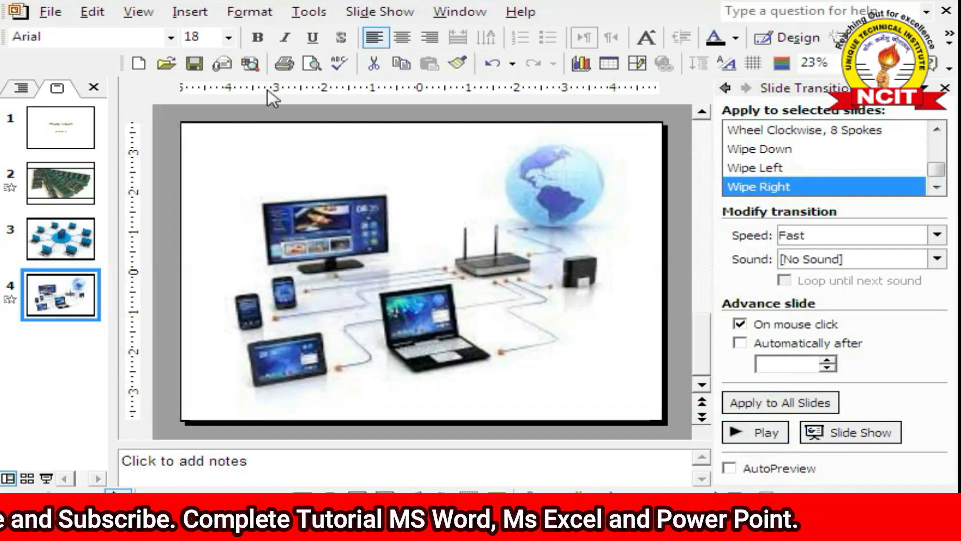
Step: Try to insert an organization chart on slide 4, dismissing the Office Assistant message
left_click(189, 11)
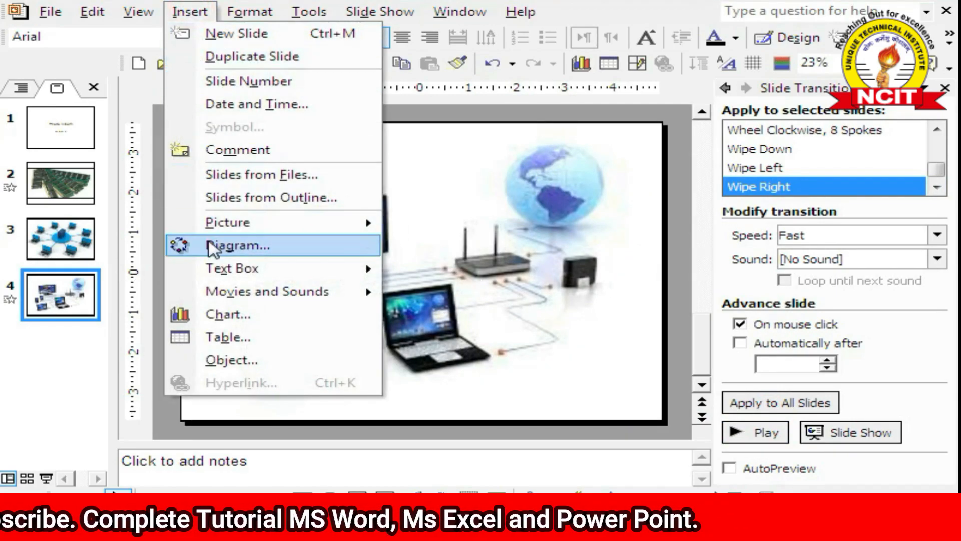
left_click(233, 227)
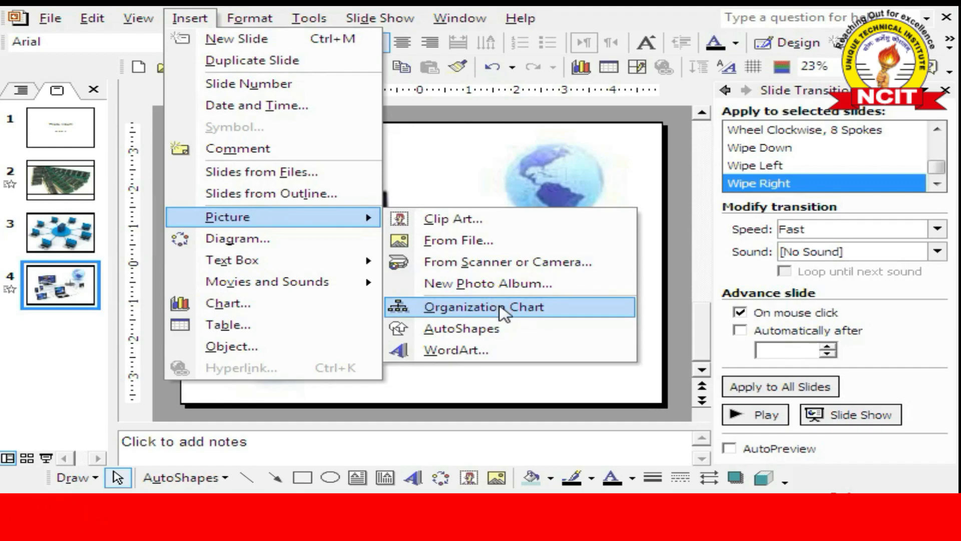
left_click(501, 308)
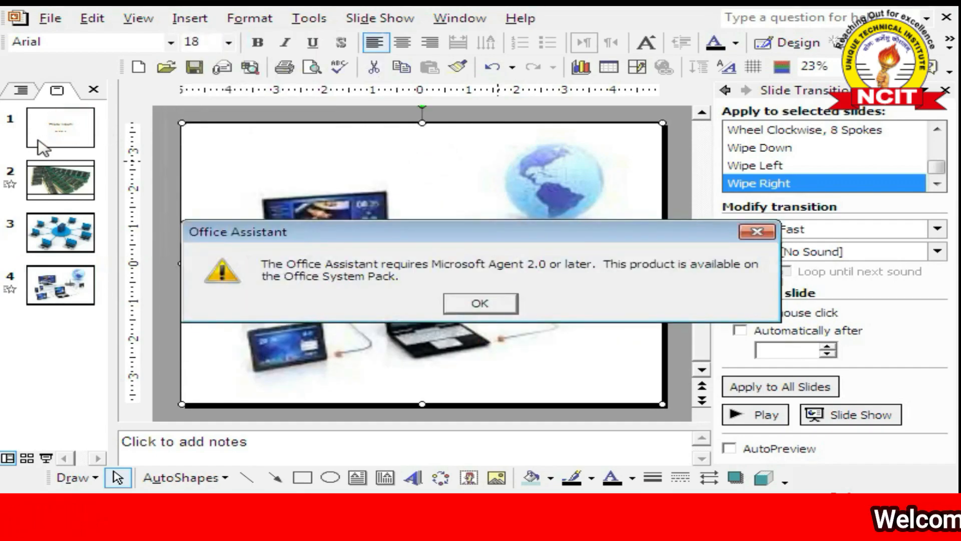
left_click(480, 304)
Step: Insert an organization chart on slide 1, the Photo Album title slide
left_click(85, 134)
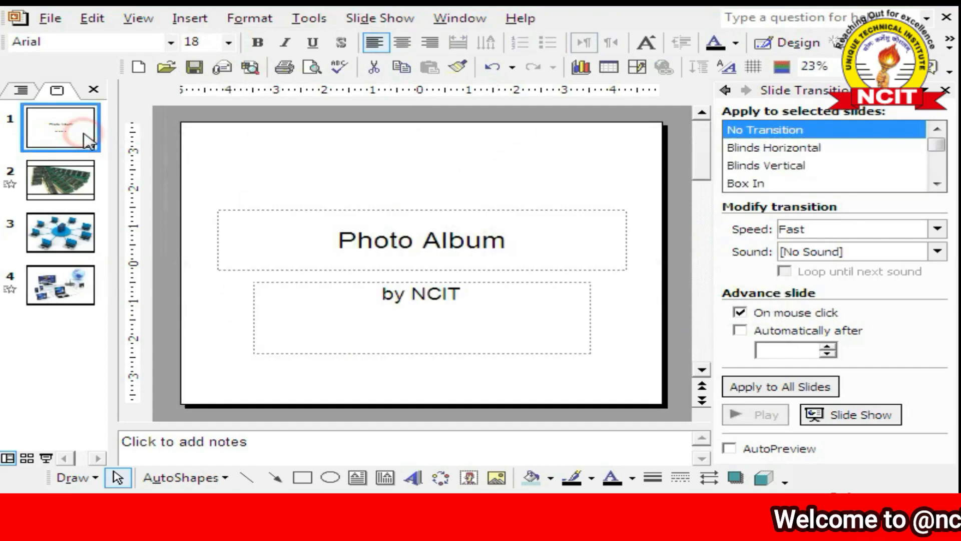
left_click(68, 250)
left_click(61, 172)
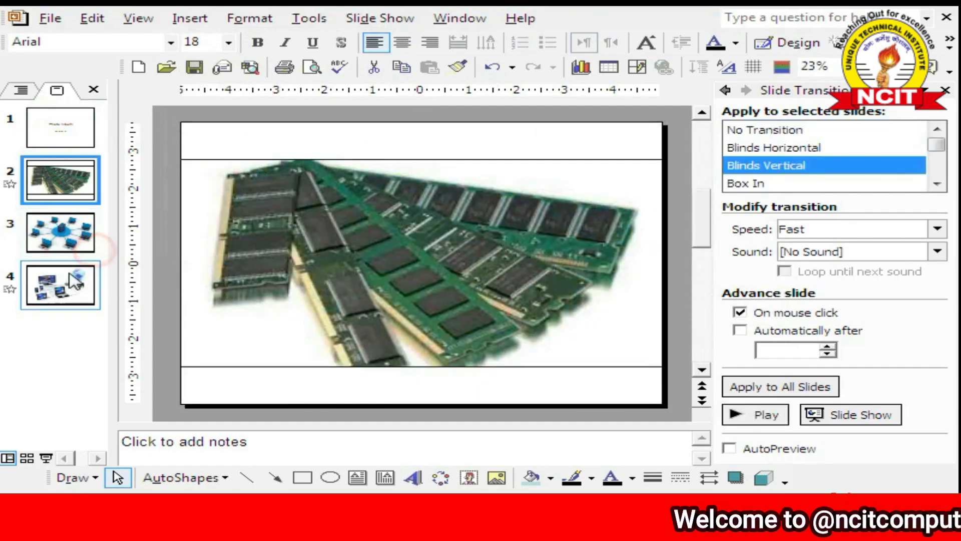
left_click(69, 276)
left_click(70, 187)
left_click(58, 142)
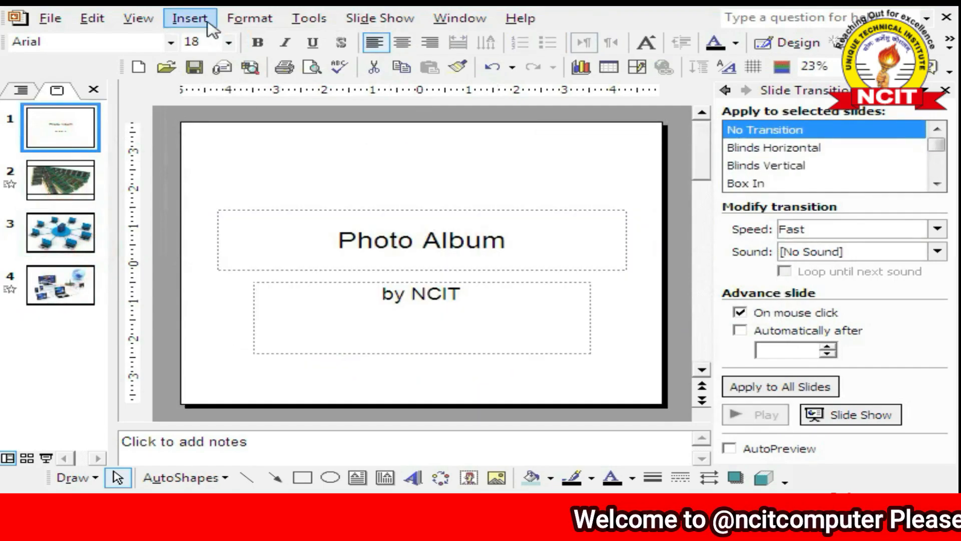
left_click(190, 18)
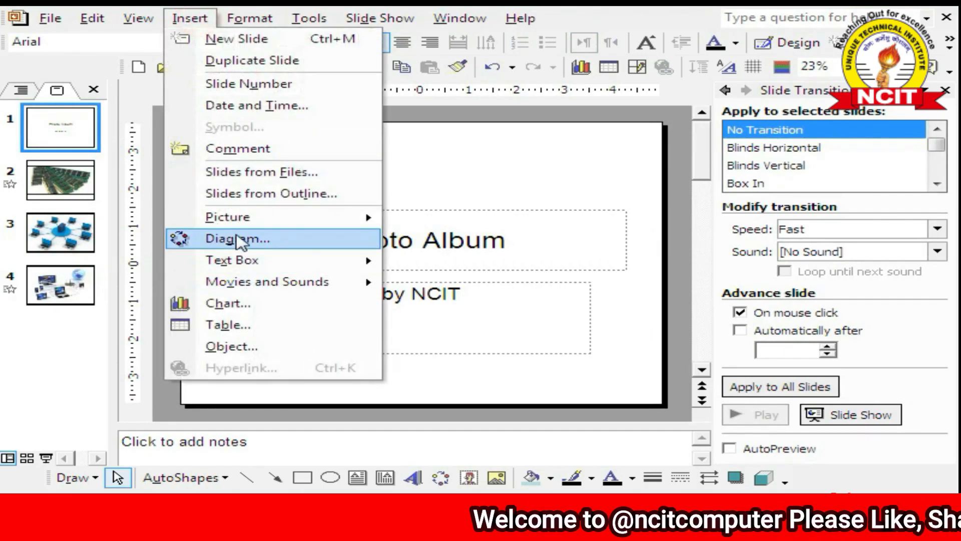
mouse_move(228, 217)
left_click(473, 307)
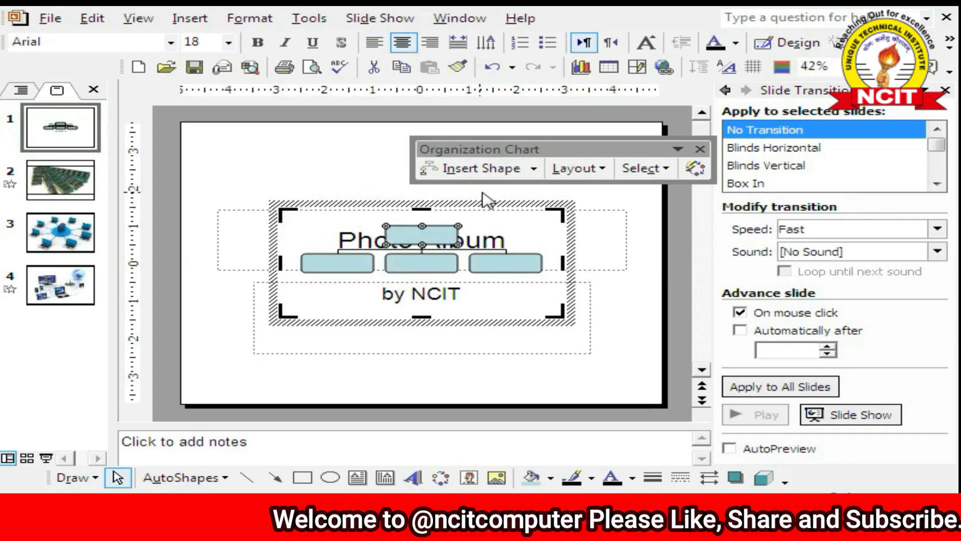
Step: Add two subordinate boxes under the leftmost second-level box of the organization chart and one under the middle box
left_click(340, 273)
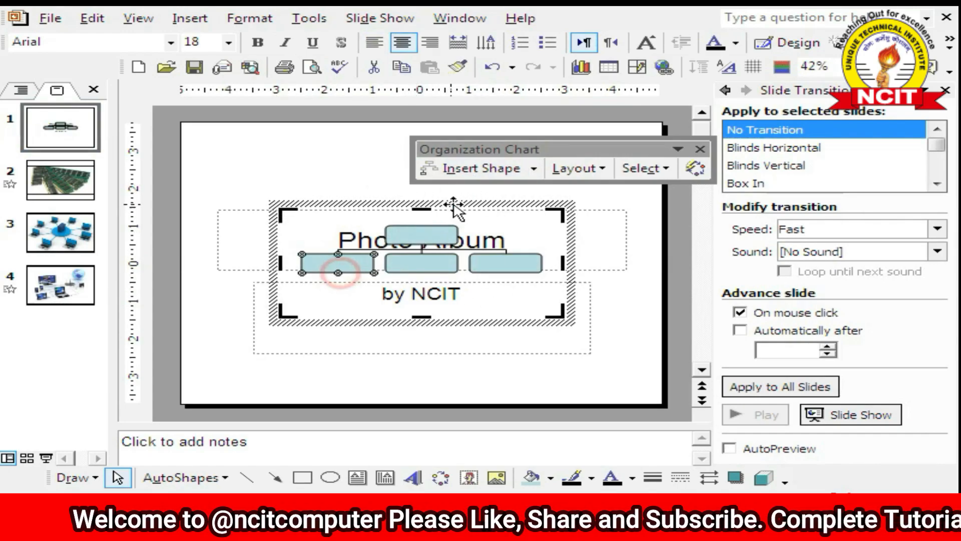
left_click(465, 171)
left_click(470, 178)
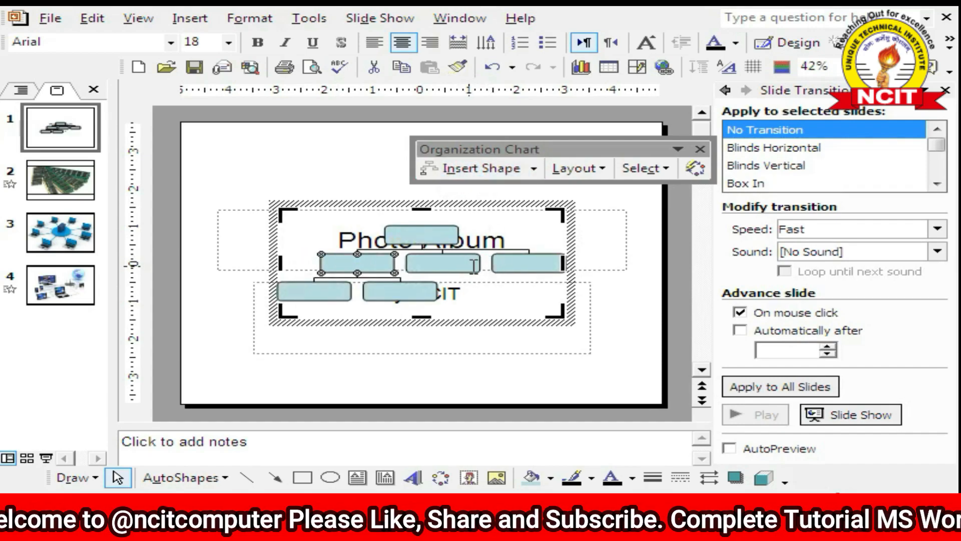
left_click(470, 272)
left_click(485, 171)
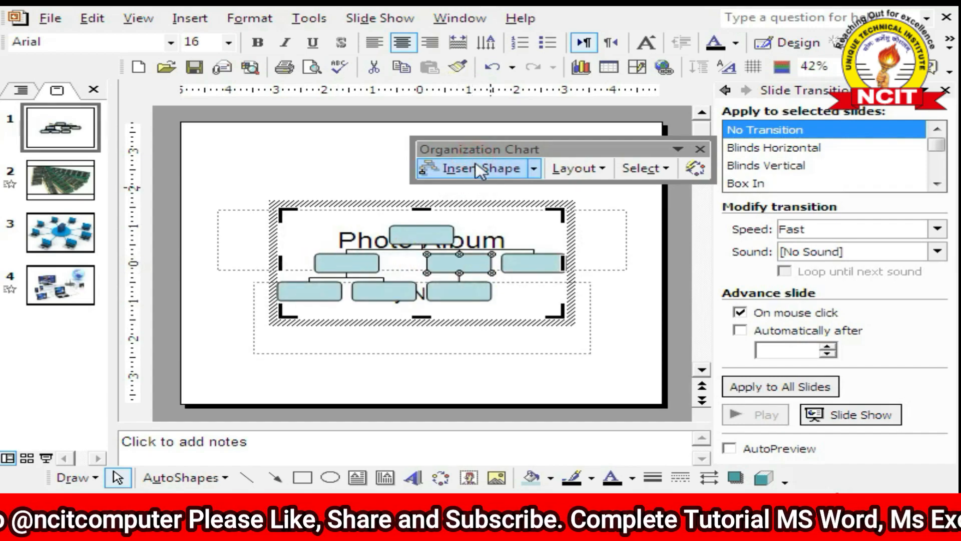
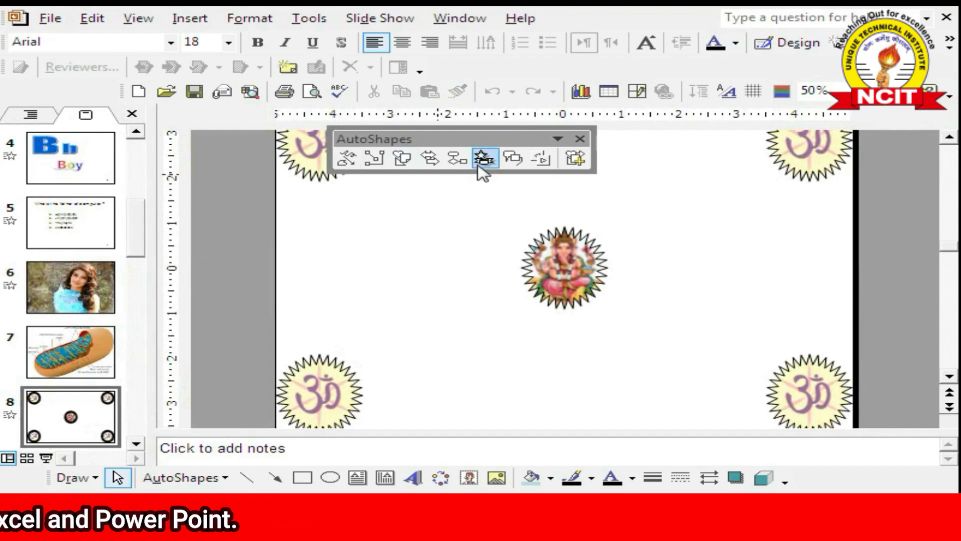
Step: Close the floating AutoShapes toolbar and review the AutoShapes categories on the temporarily undocked Drawing toolbar
left_click(580, 139)
mouse_move(47, 474)
left_mouse_down()
mouse_move(181, 365)
mouse_move(182, 350)
mouse_move(196, 350)
left_mouse_up()
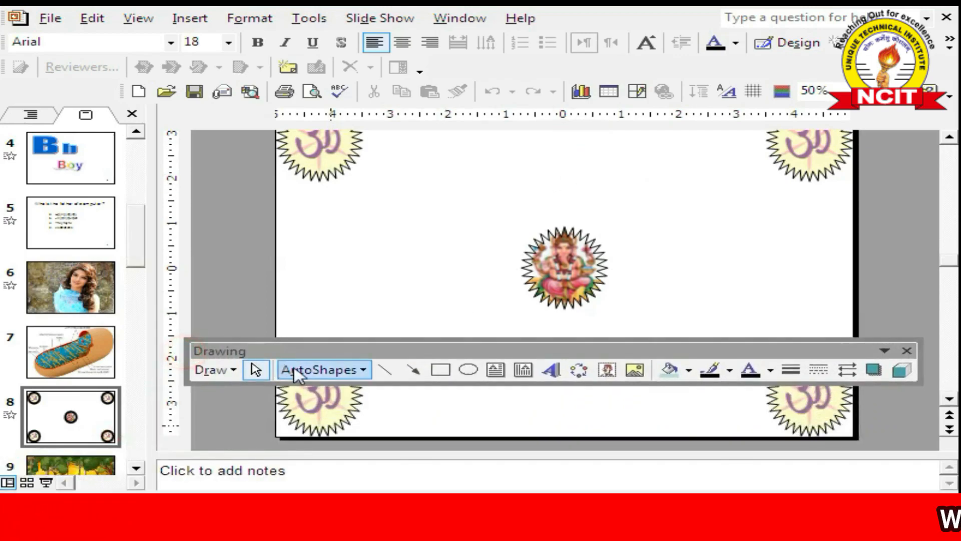
left_click(365, 376)
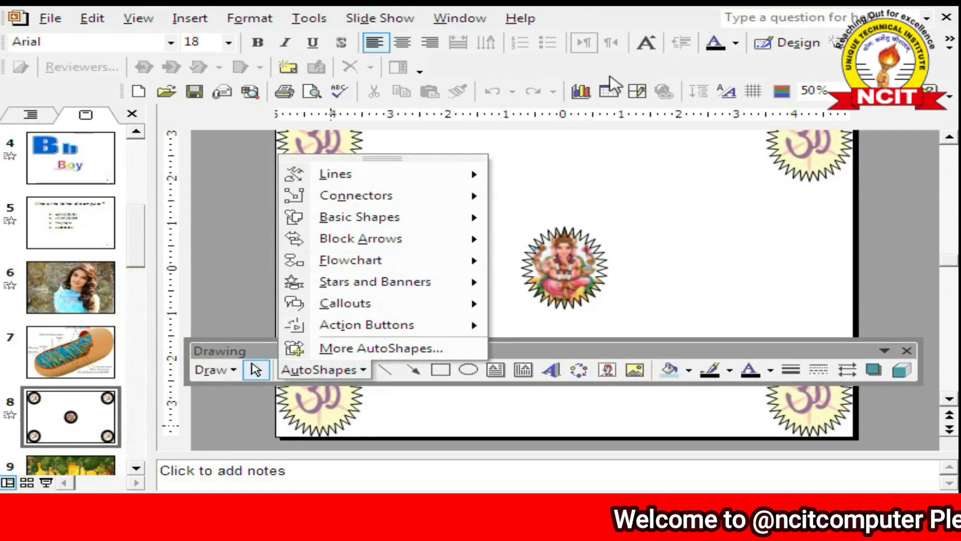
mouse_move(620, 350)
left_mouse_down()
mouse_move(562, 426)
mouse_move(596, 404)
mouse_move(607, 342)
left_mouse_up()
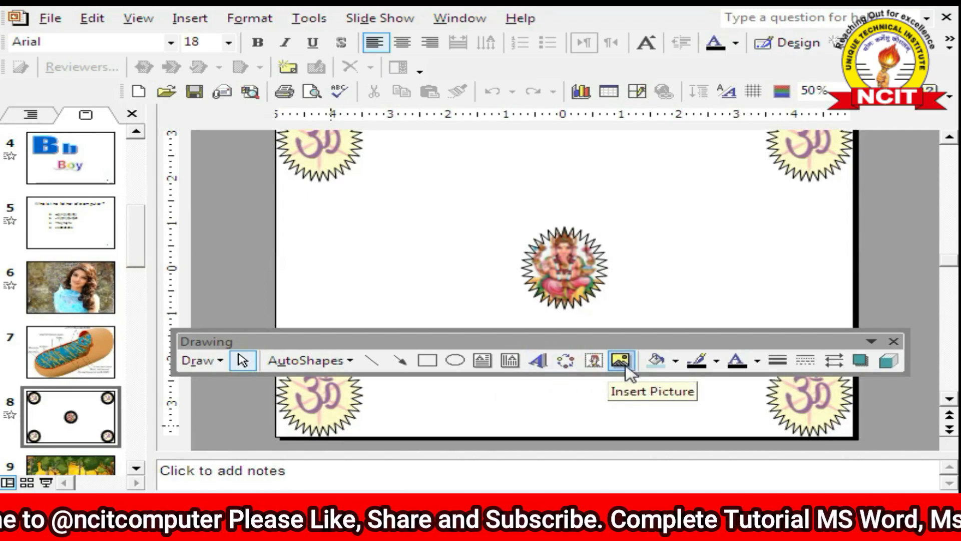
left_click_drag(717, 345, 685, 483)
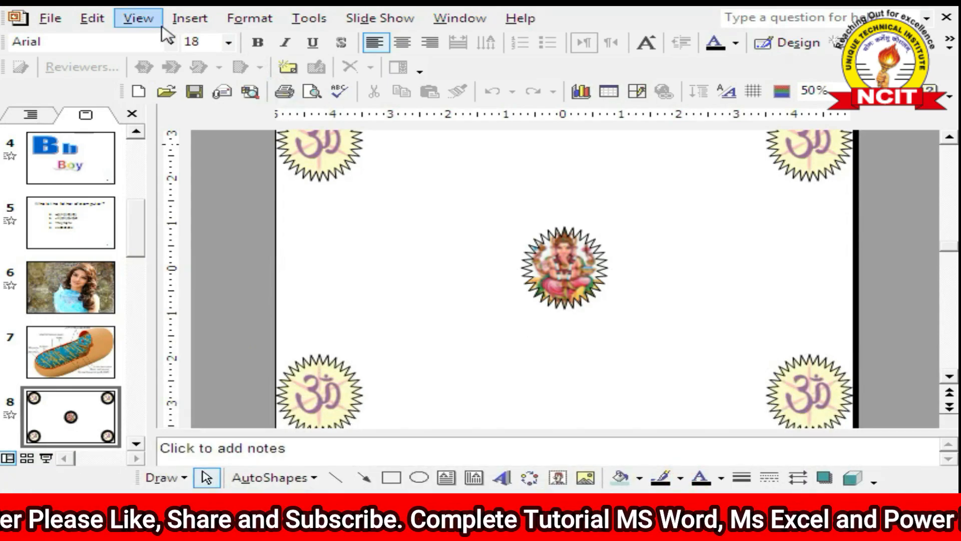
Step: View the available styles in the WordArt Gallery and leave it without inserting anything
left_click(187, 19)
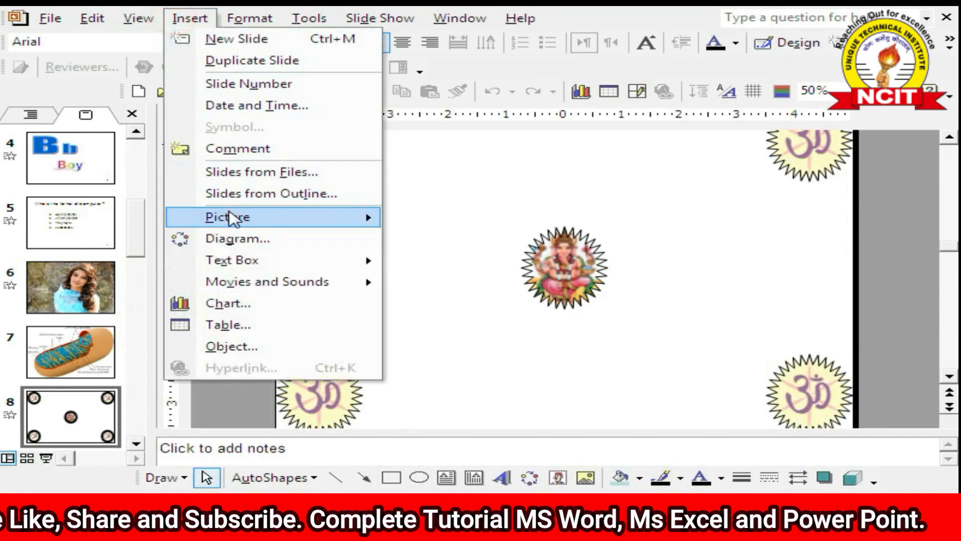
left_click(232, 216)
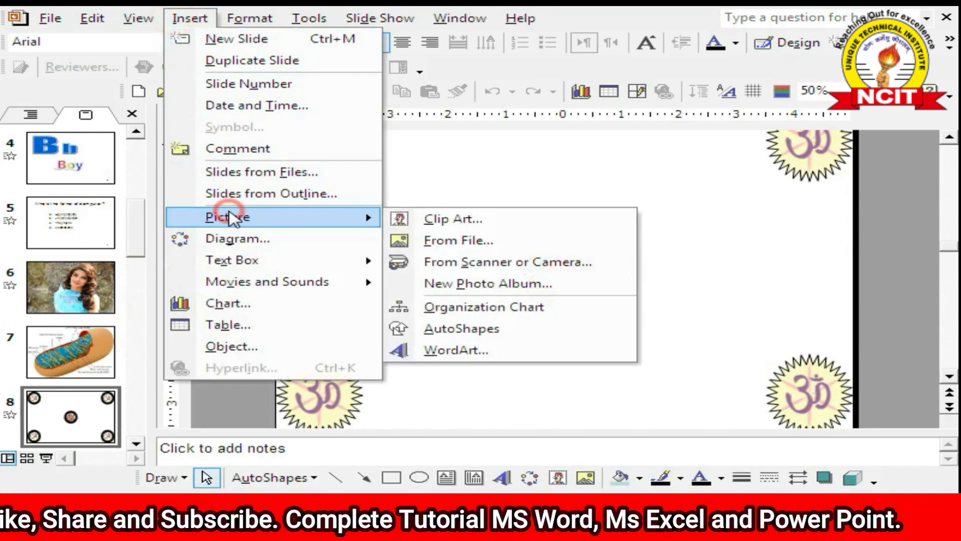
left_click(435, 351)
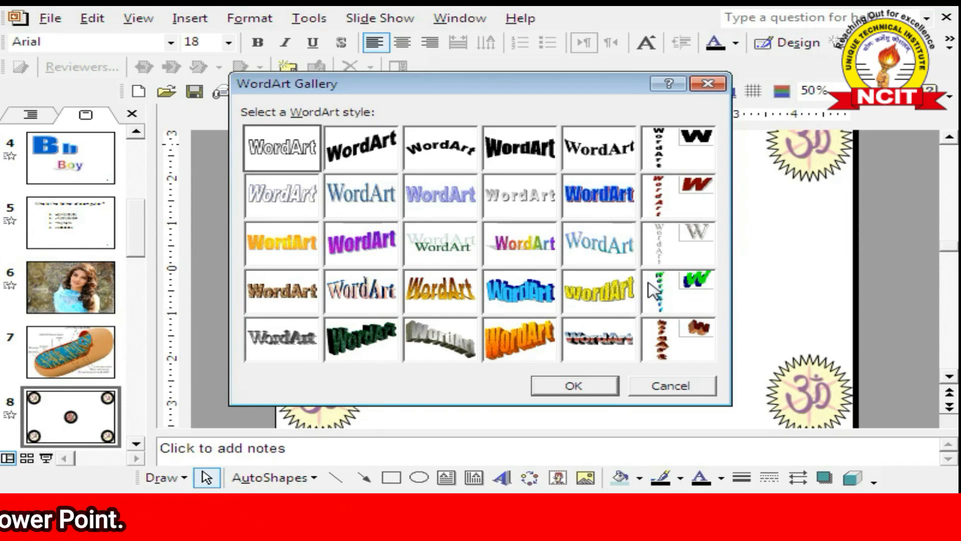
left_click(659, 388)
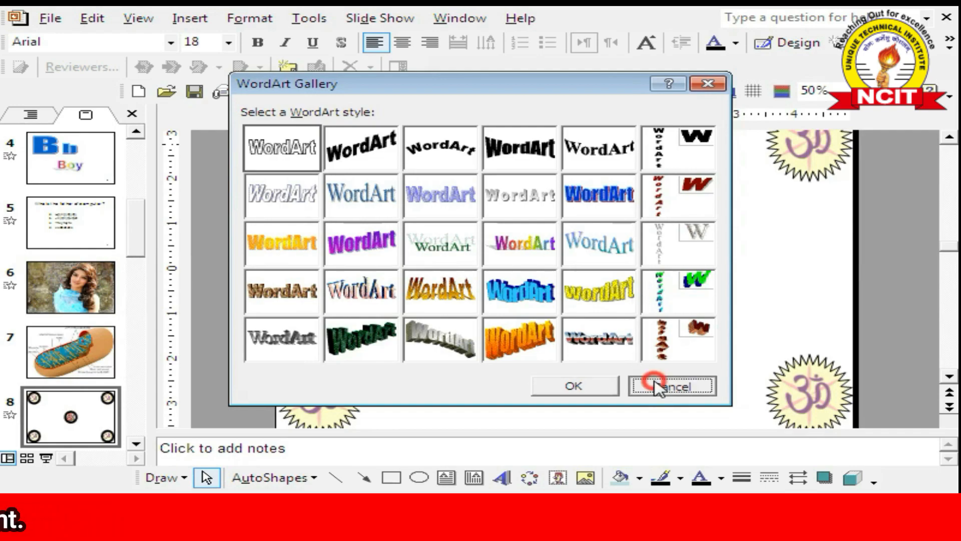
Step: View slide 4, go to slide 3 with the apple and fit the whole slide in the window
left_click(78, 167)
scroll(88, 177, "up", 1)
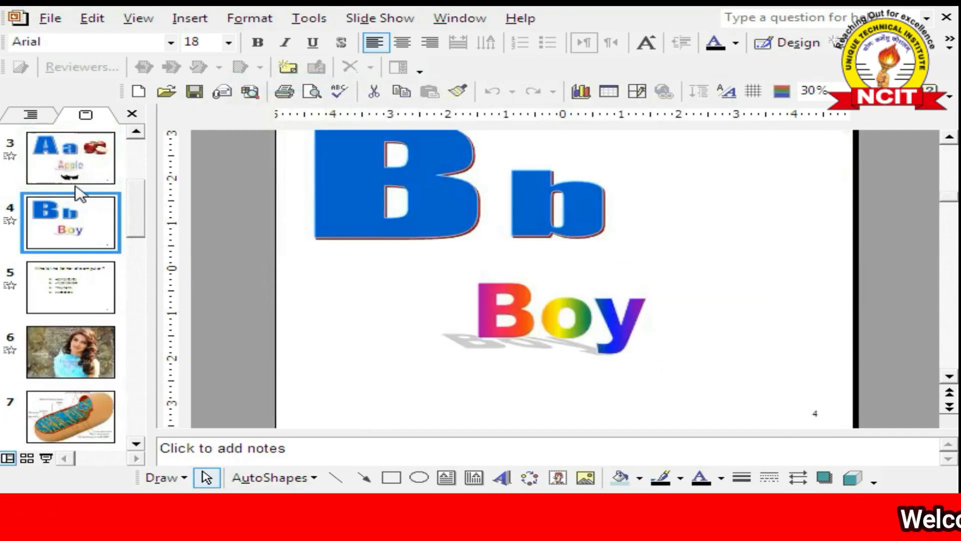
left_click(84, 177)
scroll(106, 173, "up", 2)
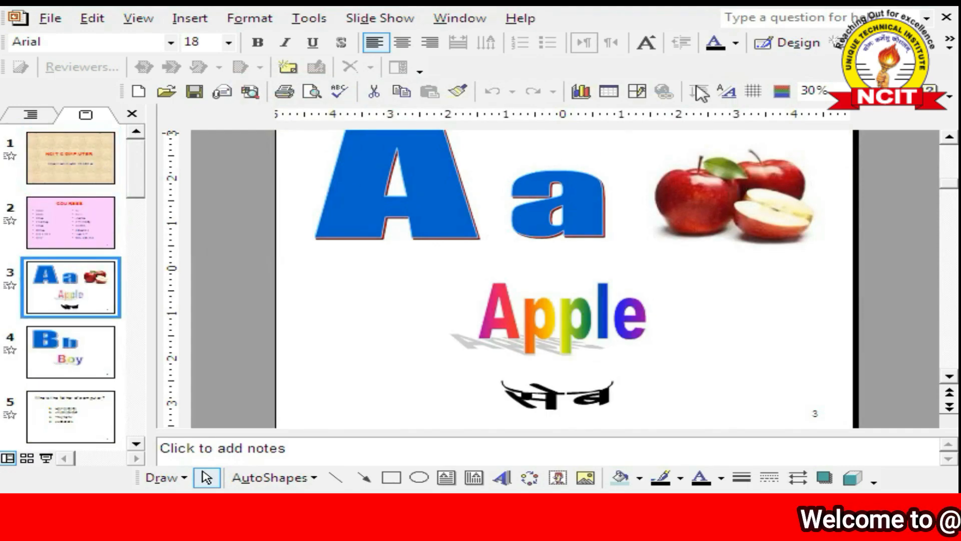
left_click(701, 256)
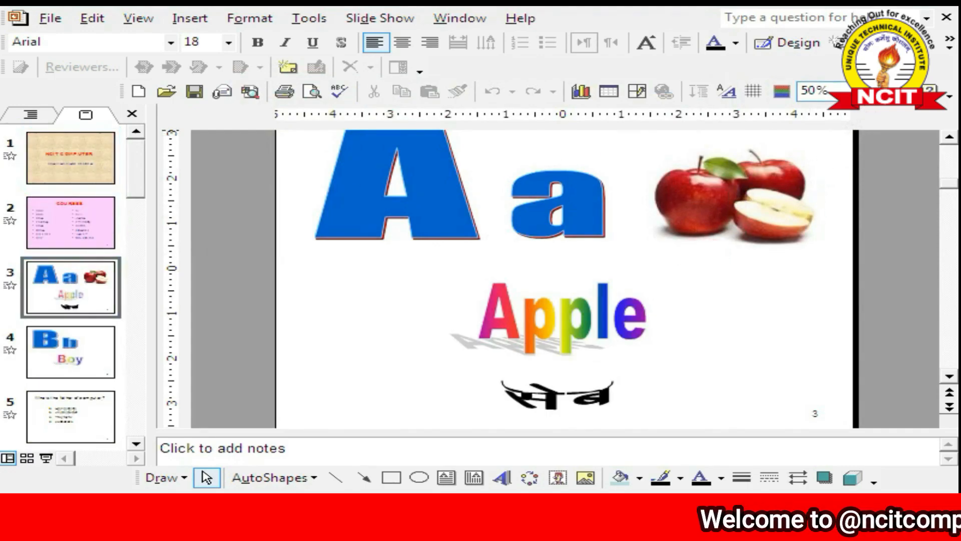
left_click(843, 91)
left_click(814, 229)
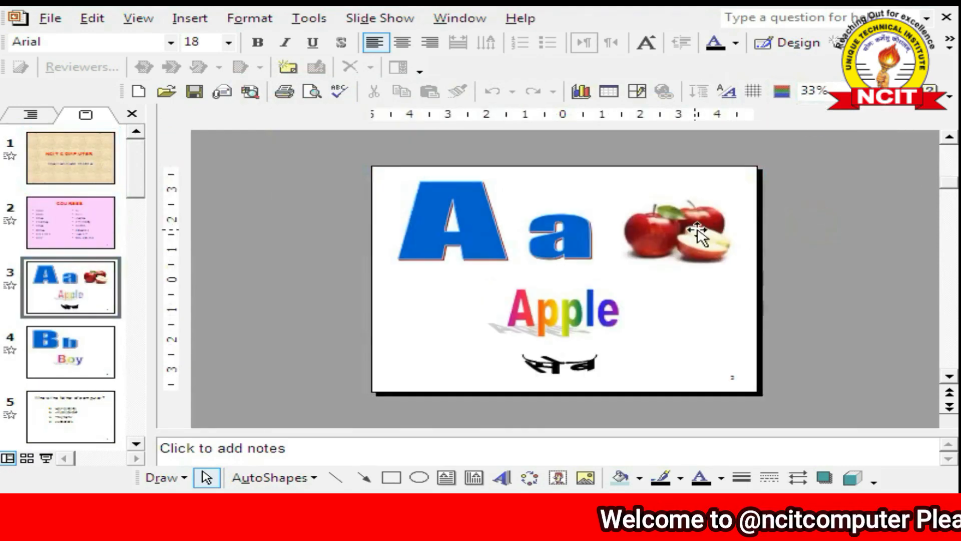
Step: Select in turn the WordArt letters A and a, the word Apple and the Hindi word below it on slide 3
left_click(490, 253)
left_click(562, 249)
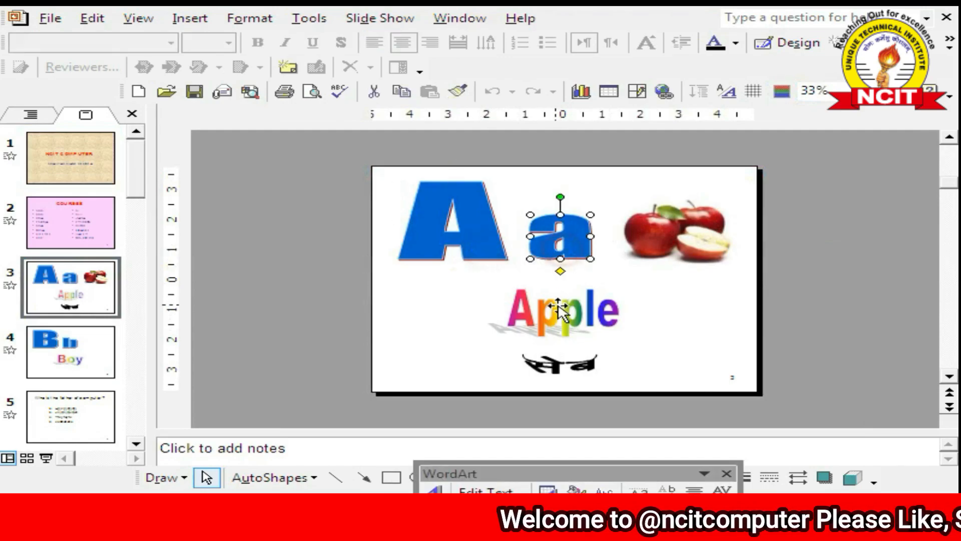
left_click(561, 311)
left_click(543, 368)
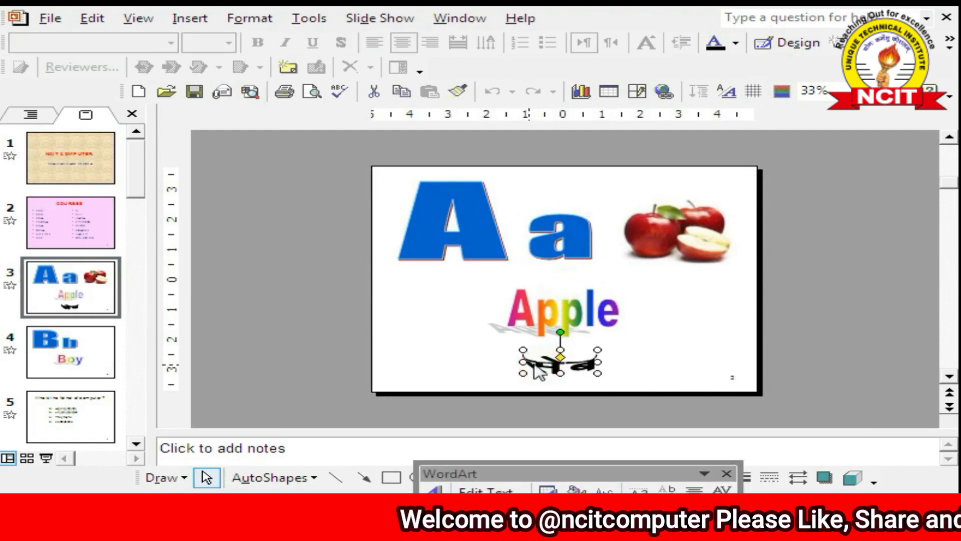
Step: Review the organization chart, cycle, radial, pyramid, Venn and target types in the Diagram Gallery, and leave it without inserting one
left_click(190, 18)
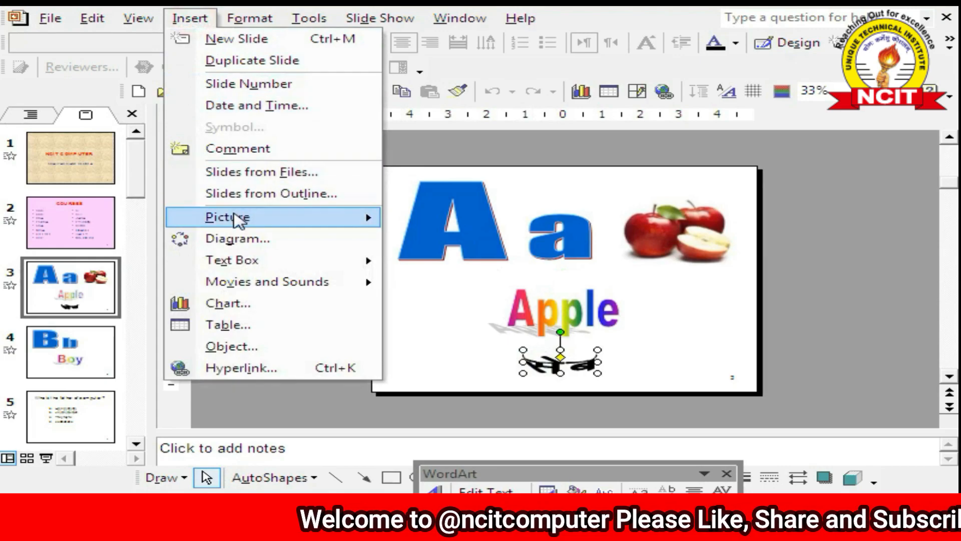
mouse_move(236, 226)
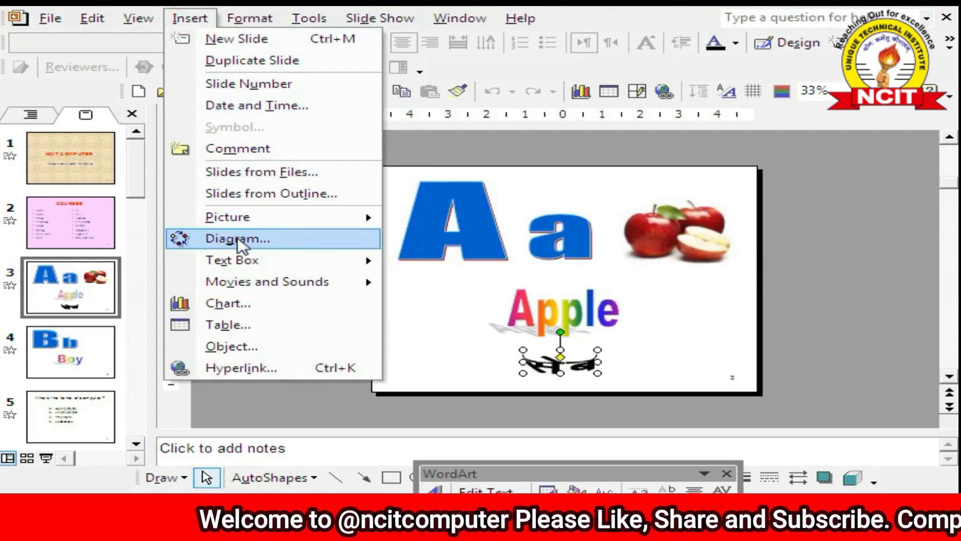
left_click(238, 242)
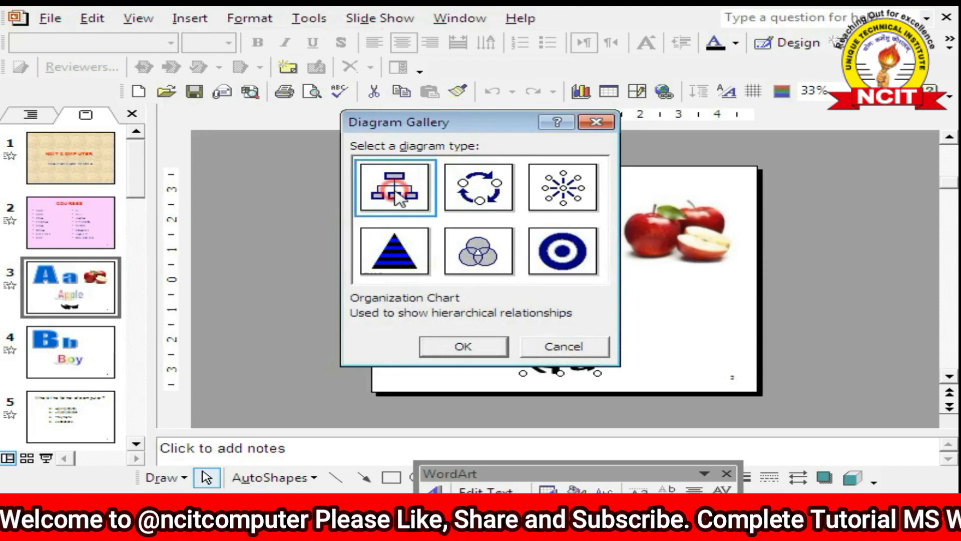
left_click(471, 190)
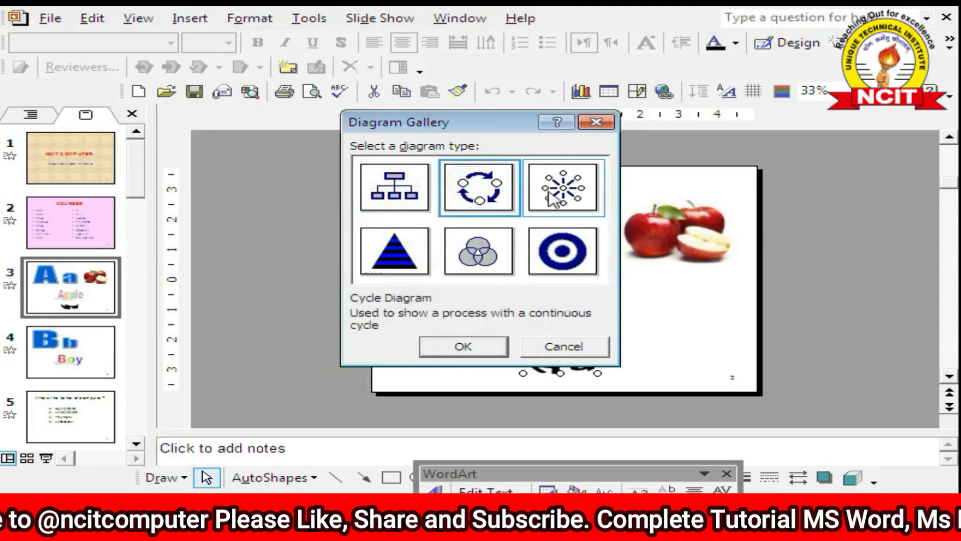
left_click(572, 200)
left_click(400, 260)
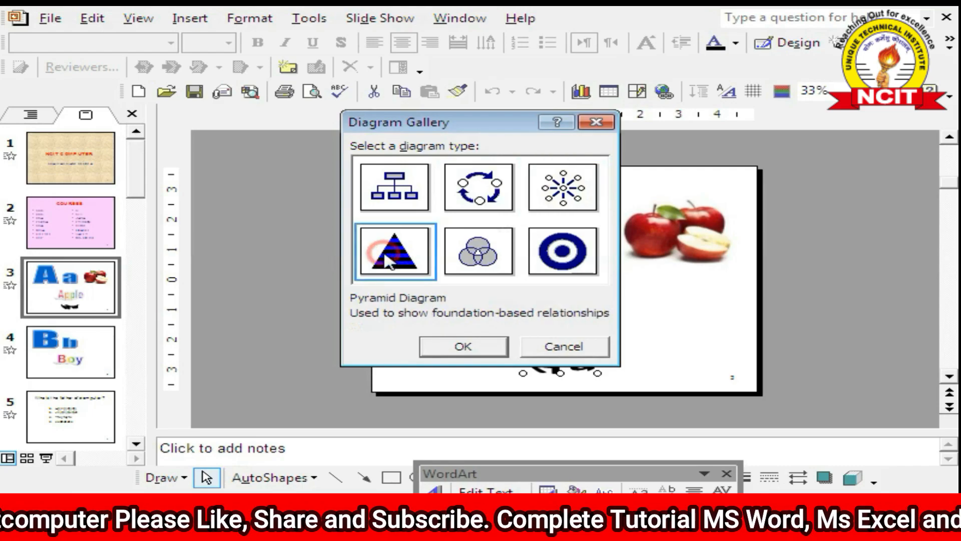
left_click(467, 252)
left_click(571, 253)
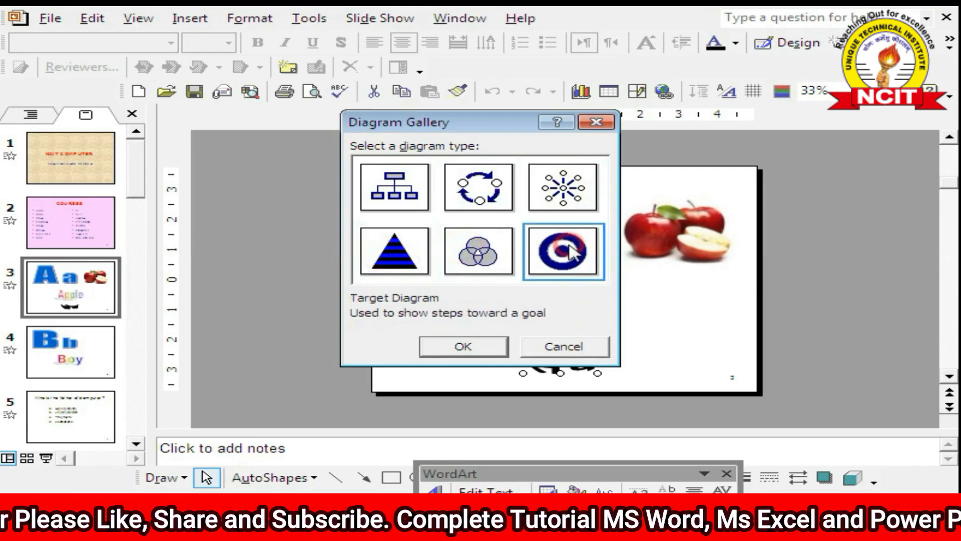
left_click(562, 350)
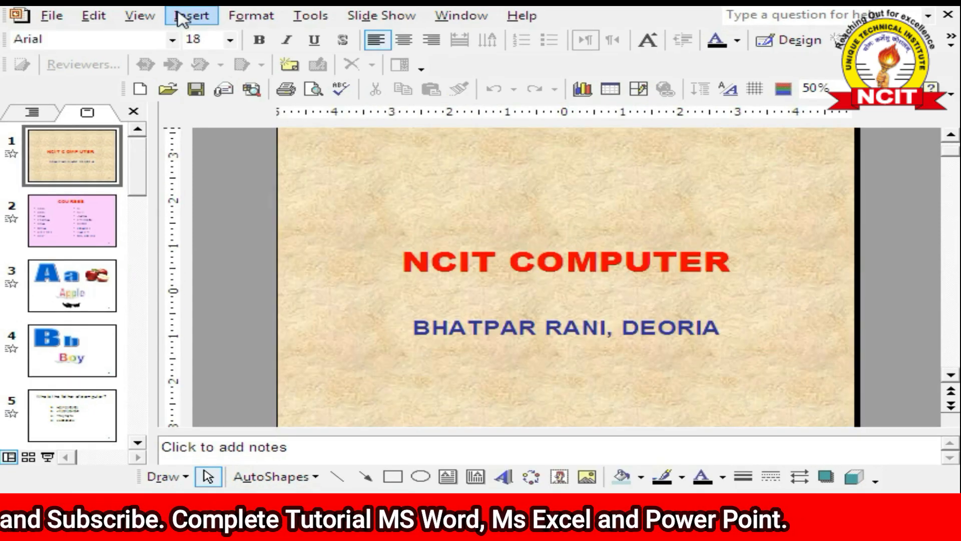
Step: Insert a horizontal text box above the first letters of the slide 1 title and fill it with the text HJKHKJHKJHKJHKJHKJHKJHJK
left_click(186, 18)
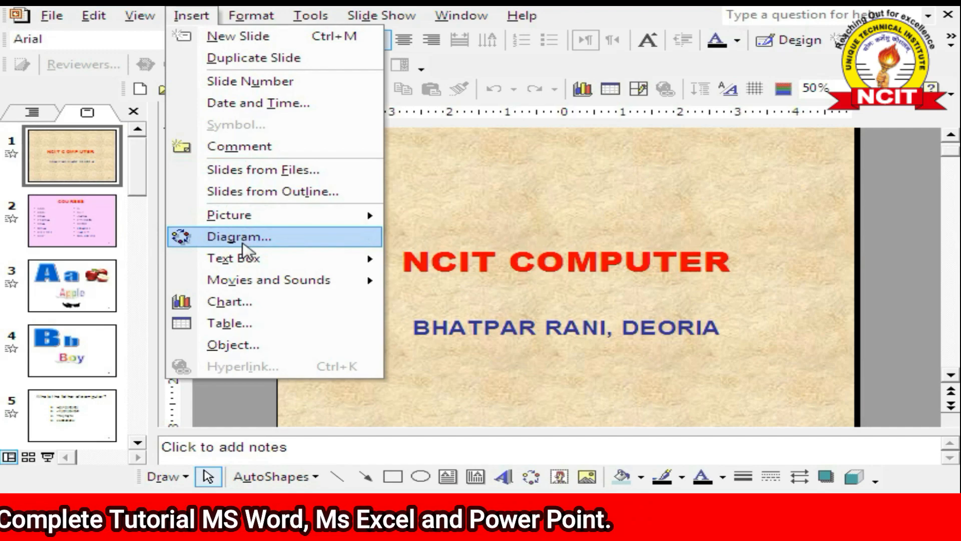
mouse_move(246, 261)
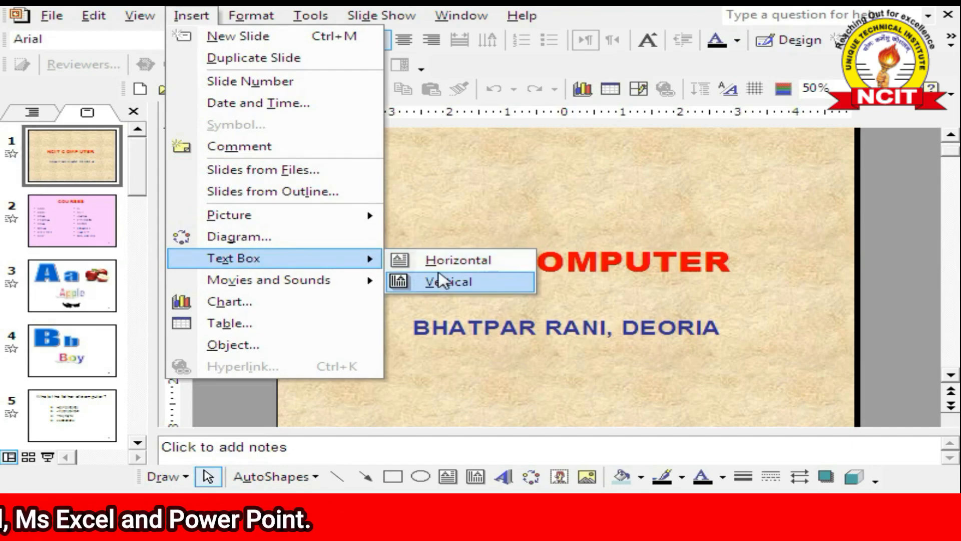
left_click(443, 261)
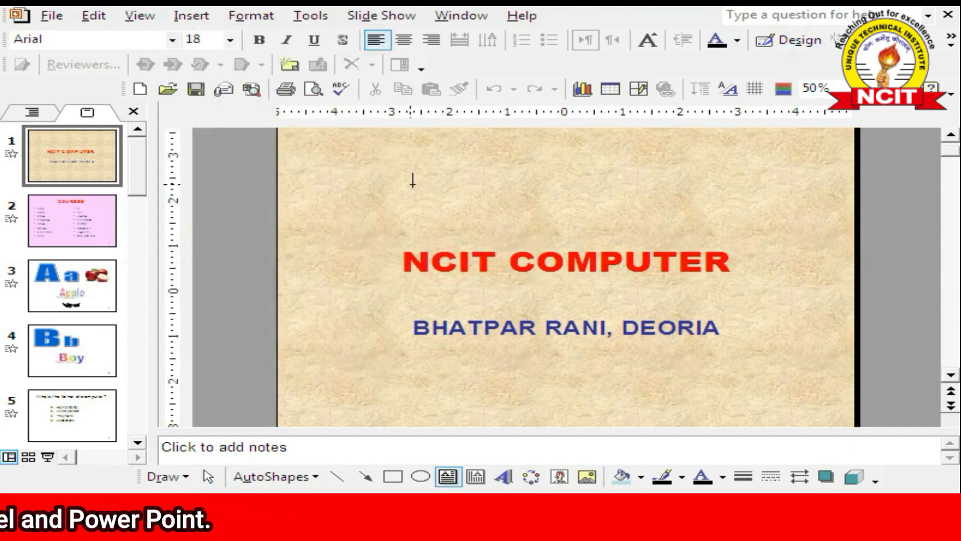
left_click_drag(390, 153, 501, 223)
type("HJKHKJHKJHKJHKJHKJHKJHJK")
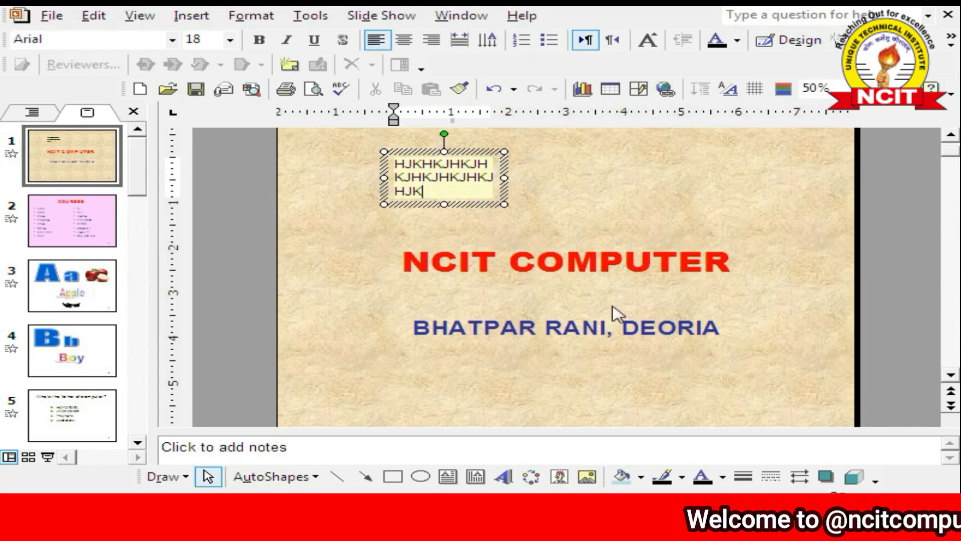
Step: Give the horizontal text box a yellow fill and a thicker red outline, and deselect it
left_click(639, 478)
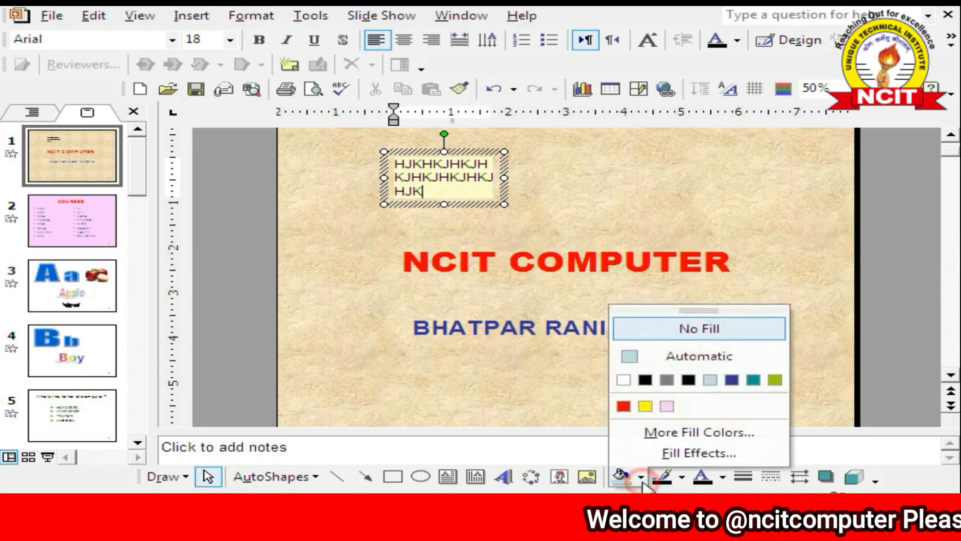
left_click(641, 404)
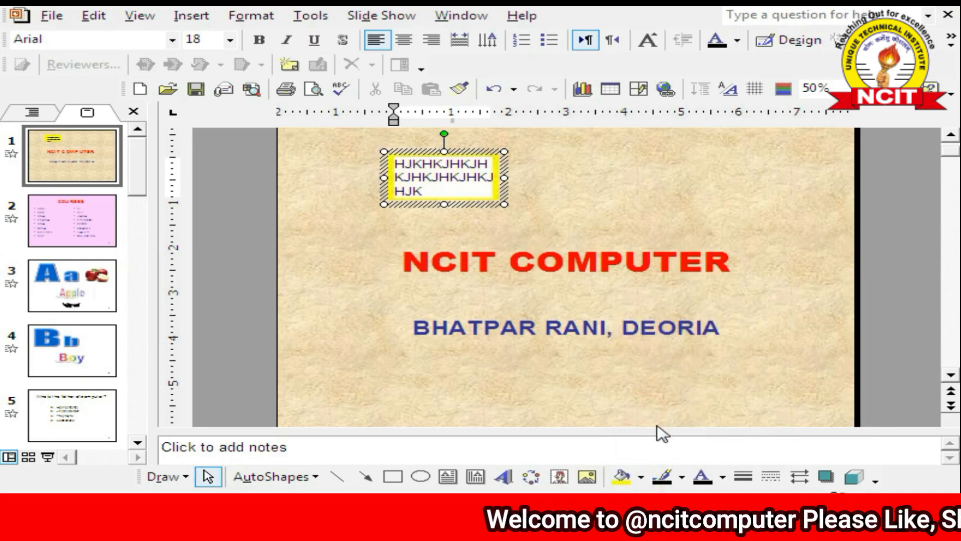
left_click(682, 477)
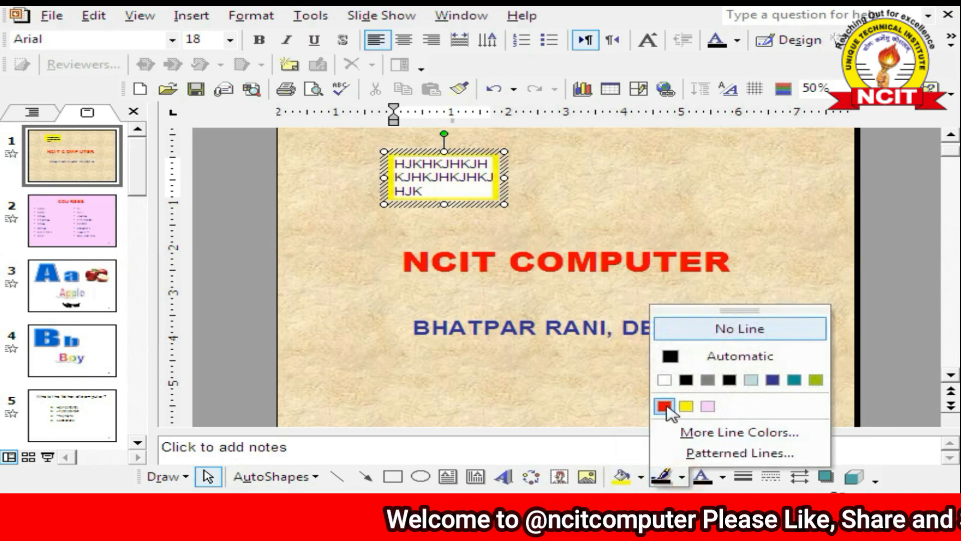
left_click(664, 407)
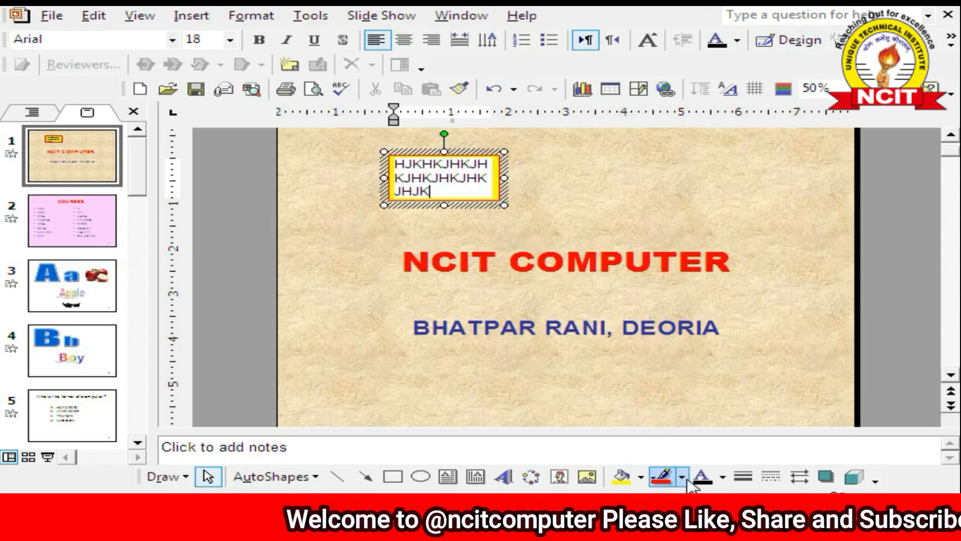
left_click(744, 478)
left_click(792, 367)
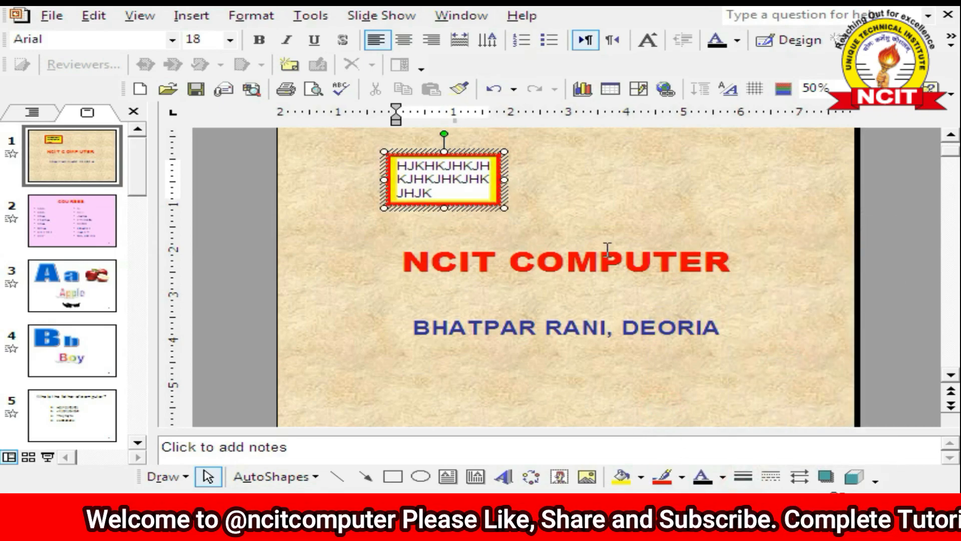
left_click(589, 199)
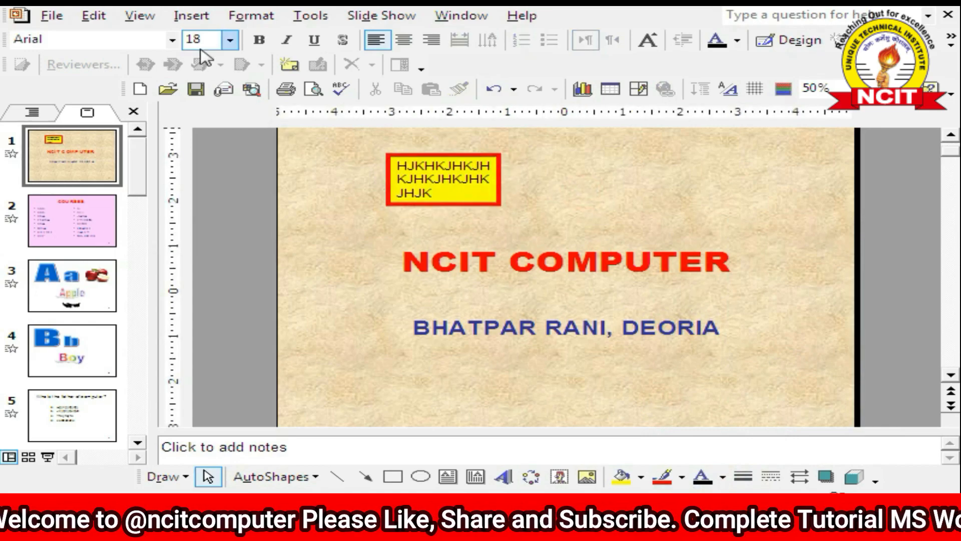
Step: Insert a vertical text box beside the yellow one, above the title, and fill it with random filler letters
left_click(193, 21)
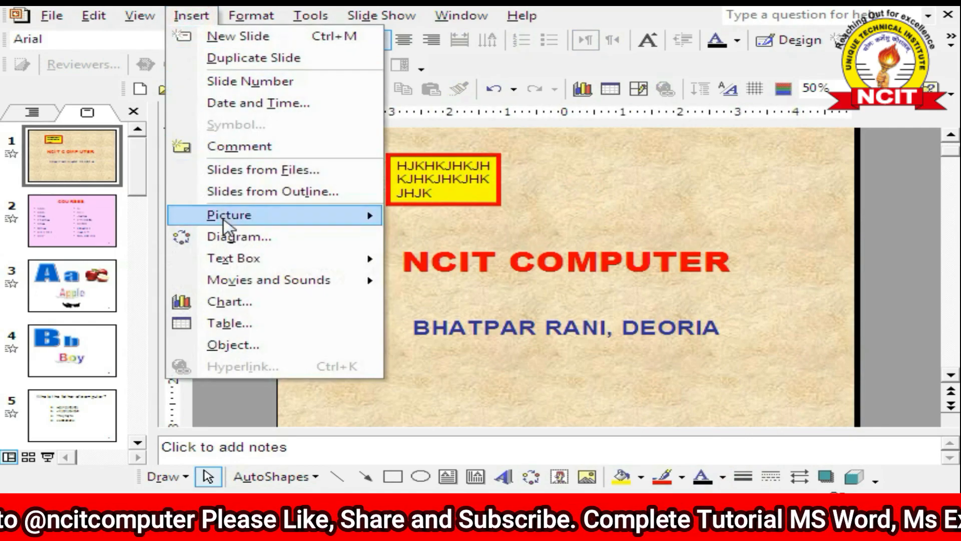
left_click(443, 282)
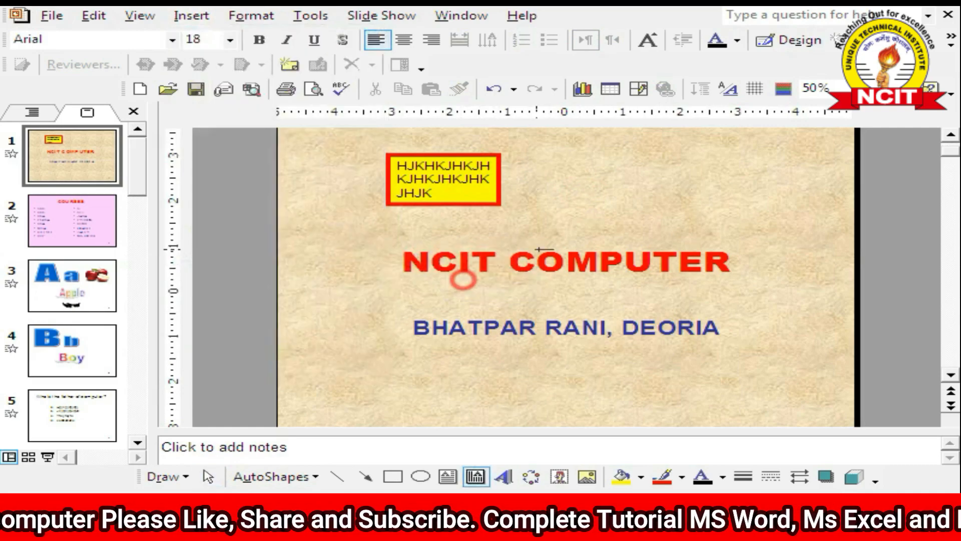
left_click_drag(547, 142, 666, 221)
type("JHKHJKHJKHJKHJKHJKHKJHJKHKJHKJHJKH")
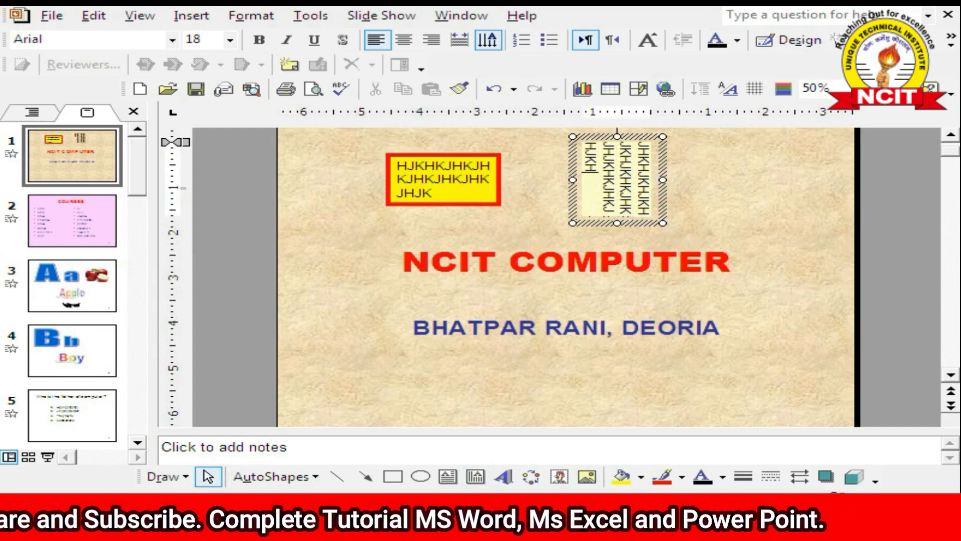
Step: Cut the vertical text box and the yellow horizontal text box from slide 1
left_click(676, 210)
left_click(650, 204)
left_click(661, 206)
right_click(662, 205)
left_click(721, 207)
left_click(500, 168)
right_click(500, 176)
left_click(551, 183)
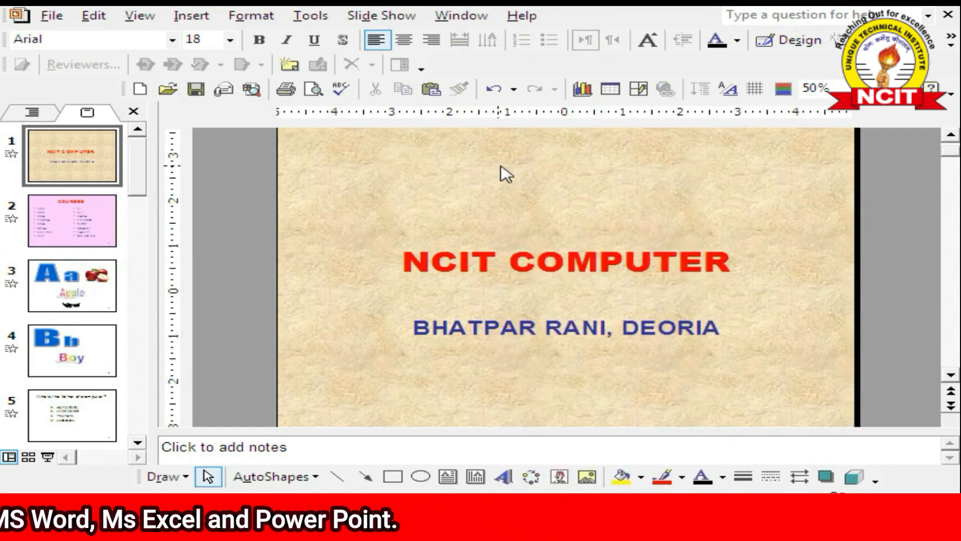
Step: Insert the Clip Organizer movie of a man with gears on slide 1, enlarged and placed above the start of the title
left_click(193, 23)
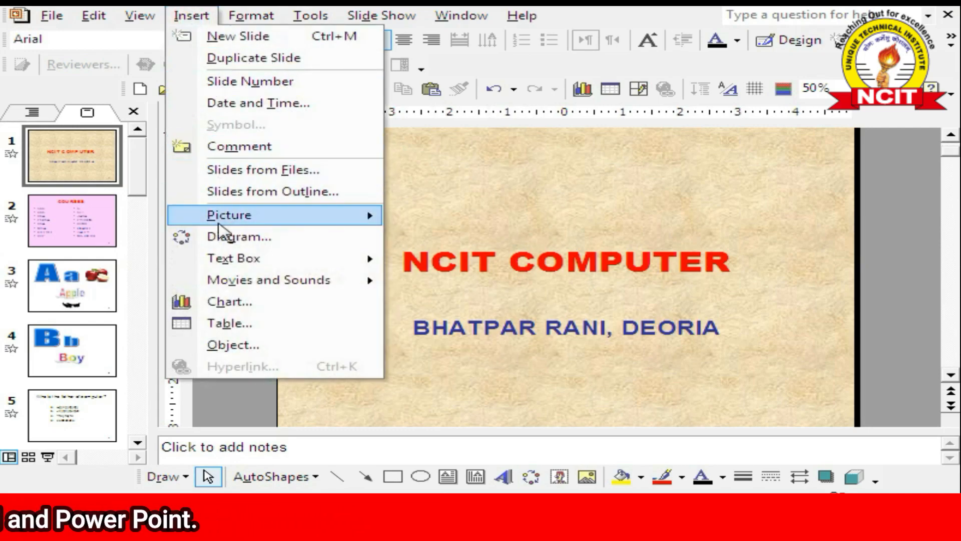
mouse_move(264, 286)
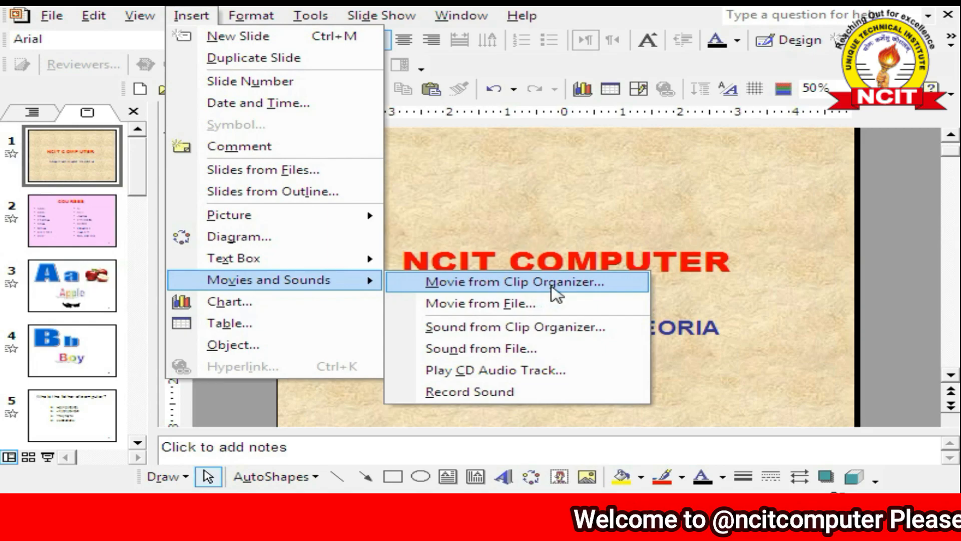
left_click(551, 286)
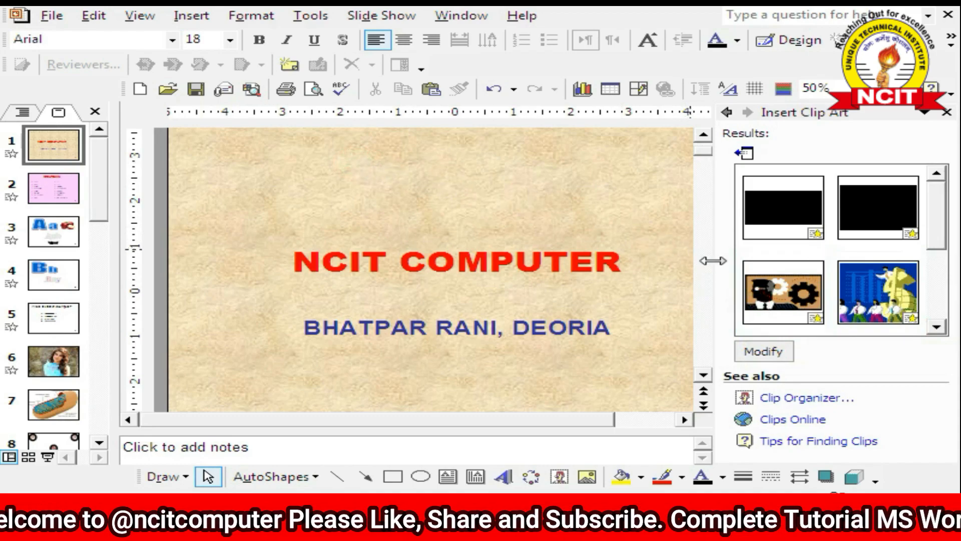
left_click(783, 301)
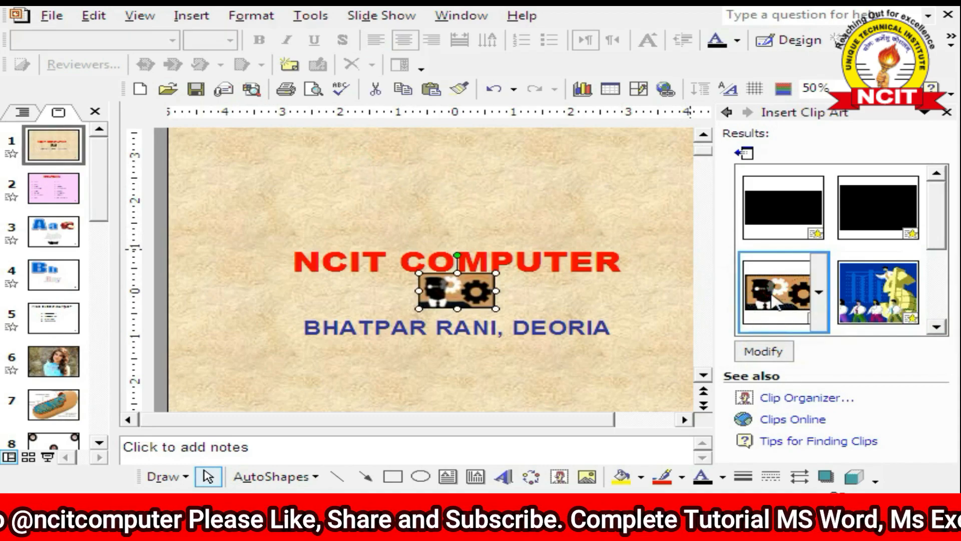
left_click_drag(458, 286, 362, 193)
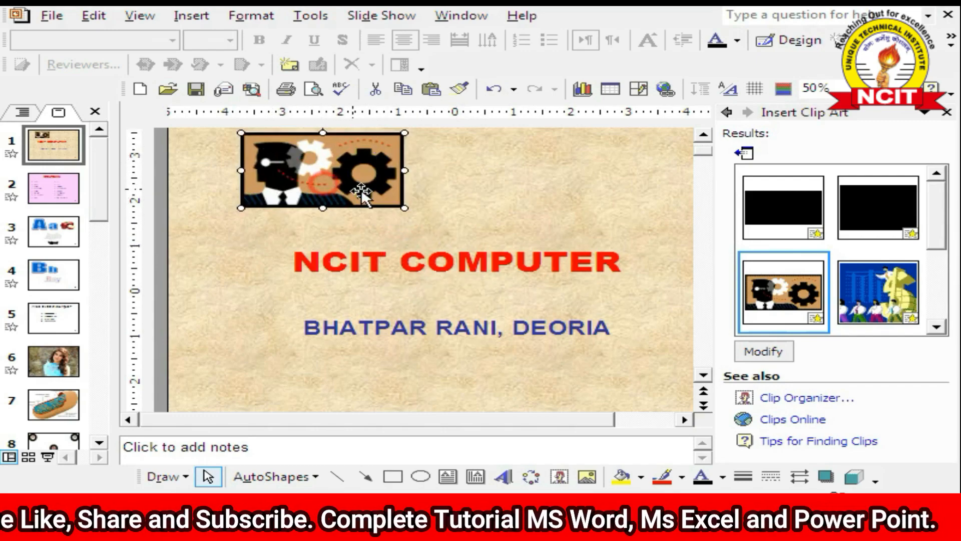
Step: Insert the movie clip of people with a dollar sign, enlarged and placed beside the gears clip, and deselect it
left_click(877, 313)
left_click_drag(454, 291, 481, 166)
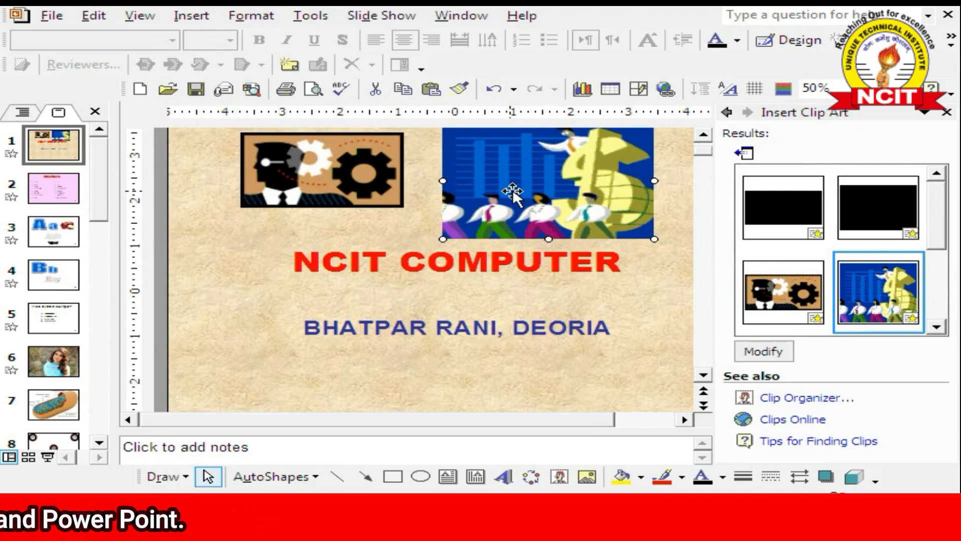
left_click(242, 246)
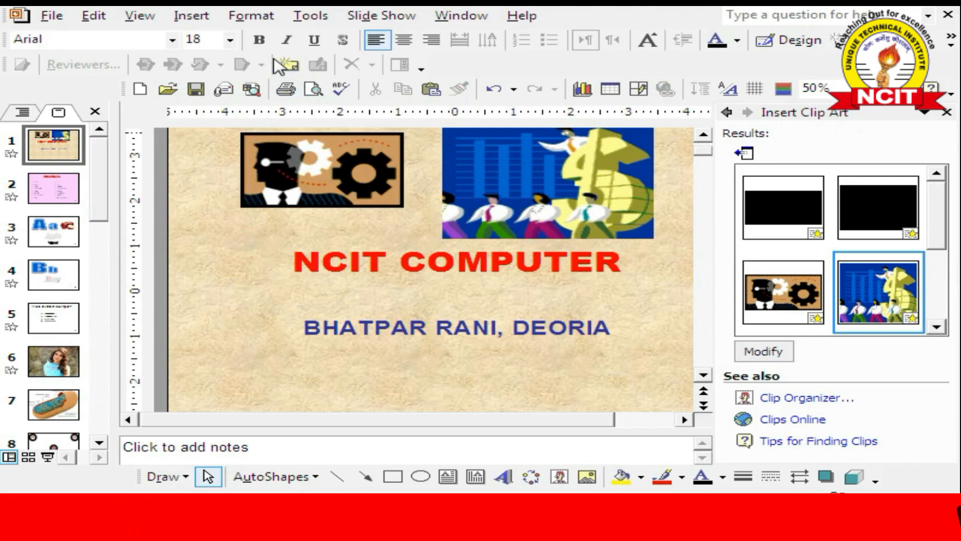
Step: Show the custom animations of slide 1, preview them, and run the slide show to watch the movie clips move
left_click(382, 15)
left_click(437, 219)
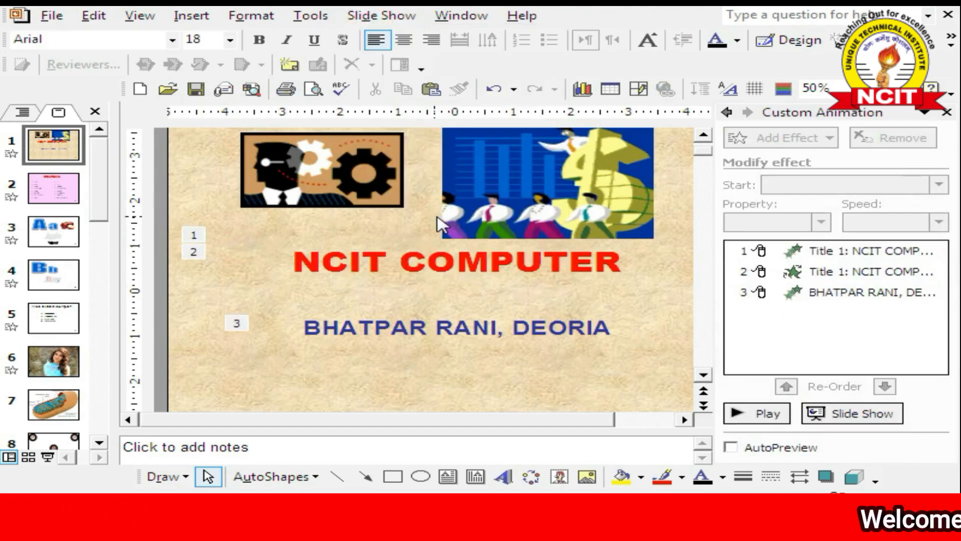
left_click(771, 414)
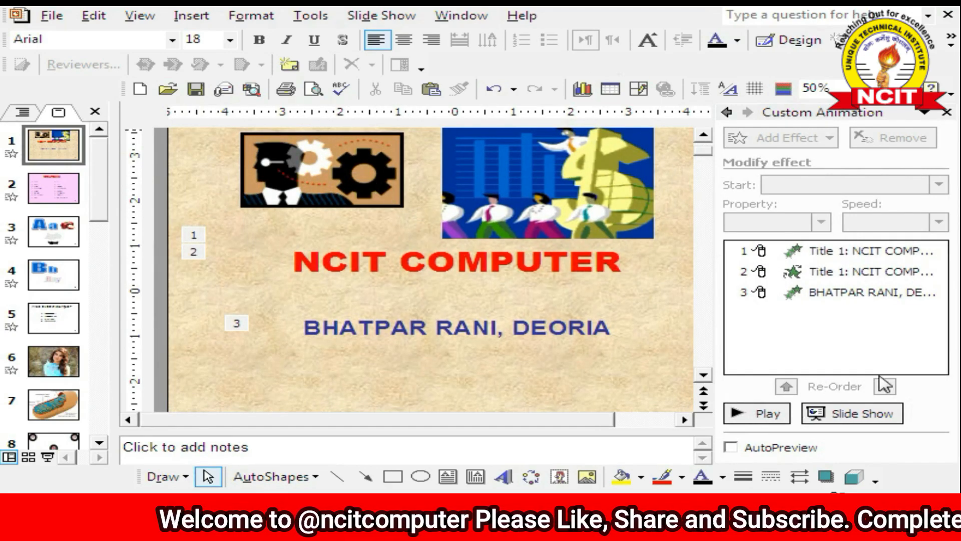
left_click(867, 415)
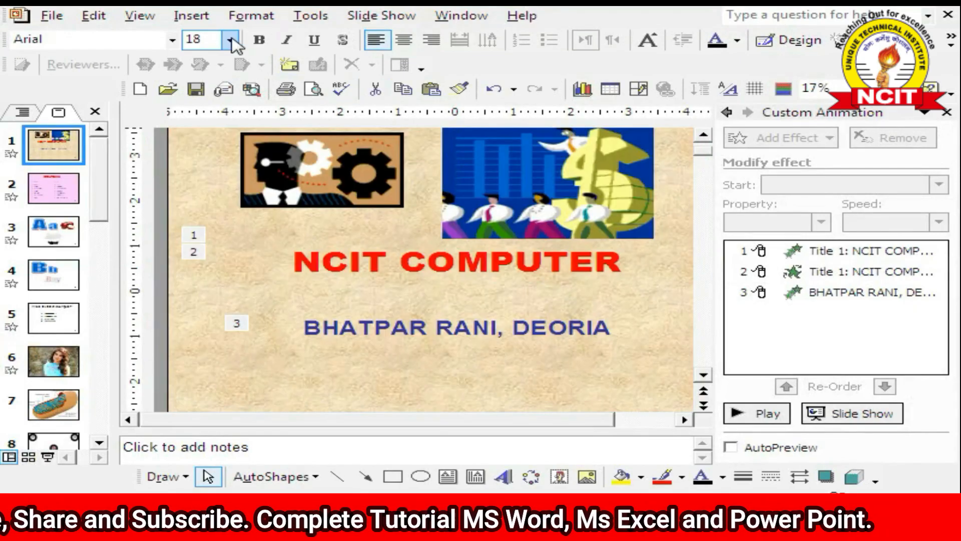
left_click(480, 298)
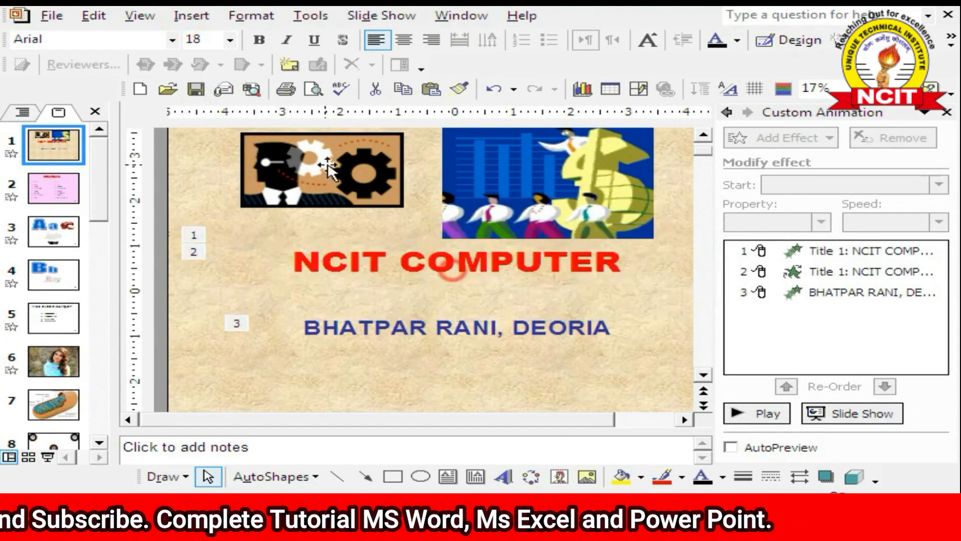
Step: Look through all the movie clips offered by the Clip Organizer without inserting another one
left_click(201, 23)
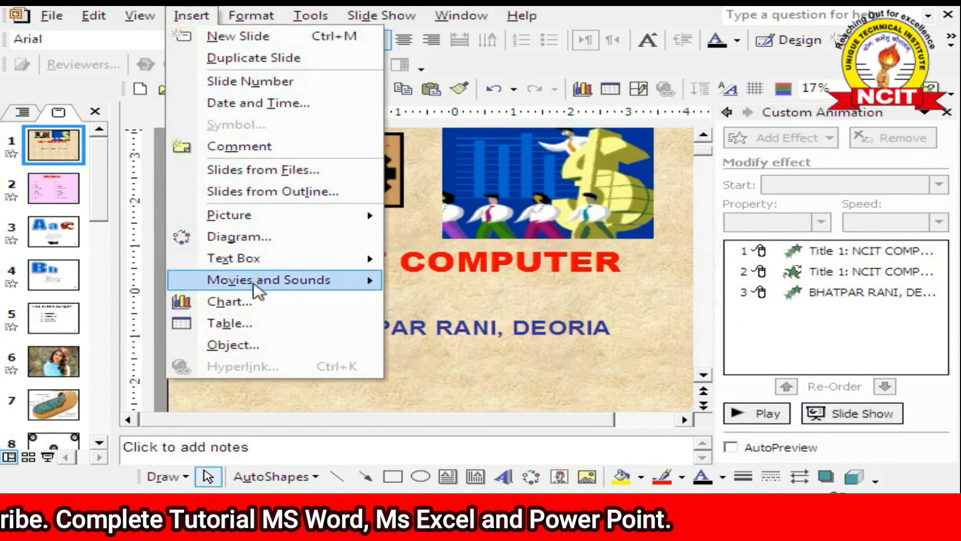
mouse_move(256, 288)
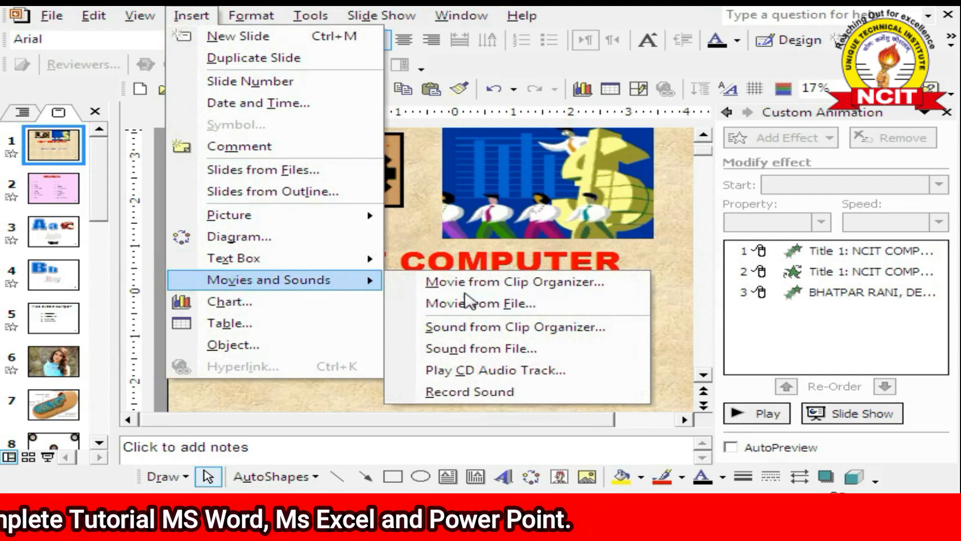
left_click(503, 289)
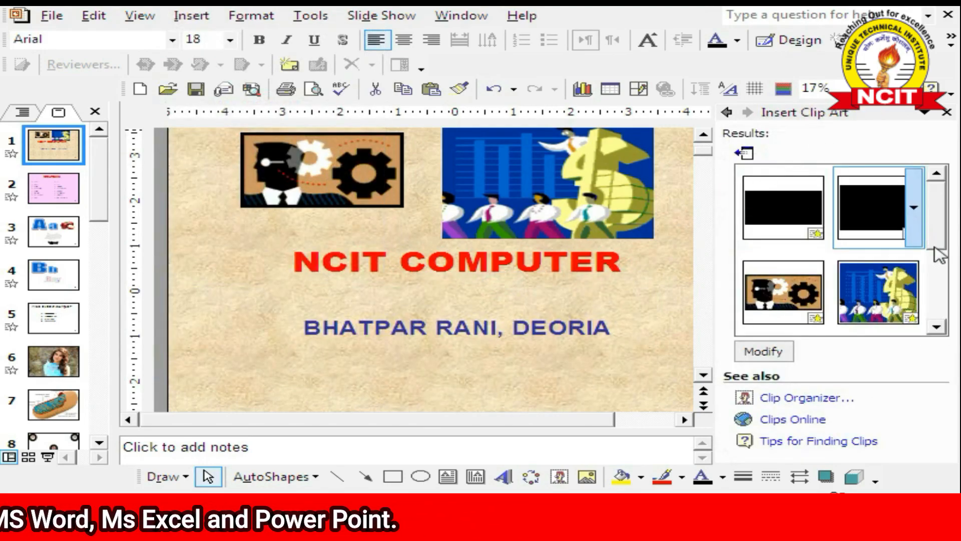
left_click(936, 326)
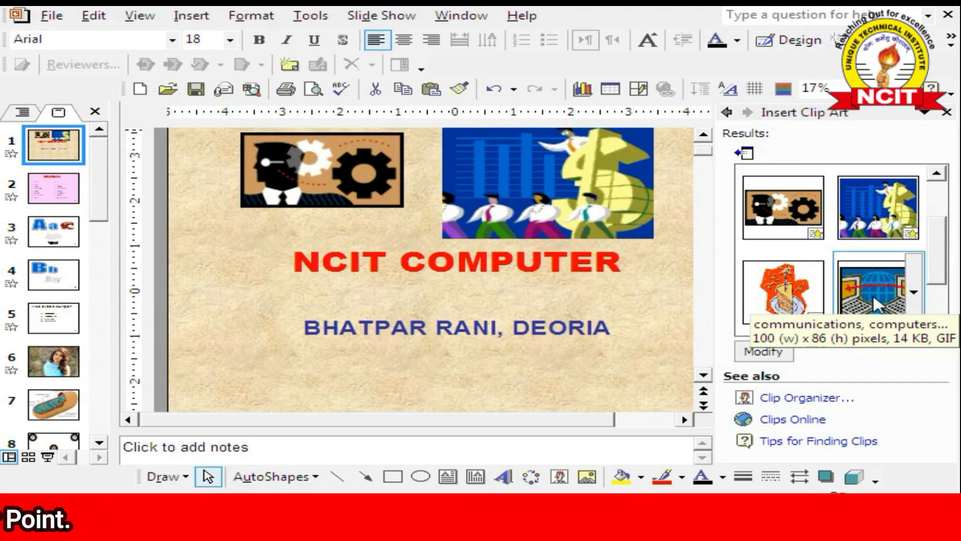
left_click(936, 327)
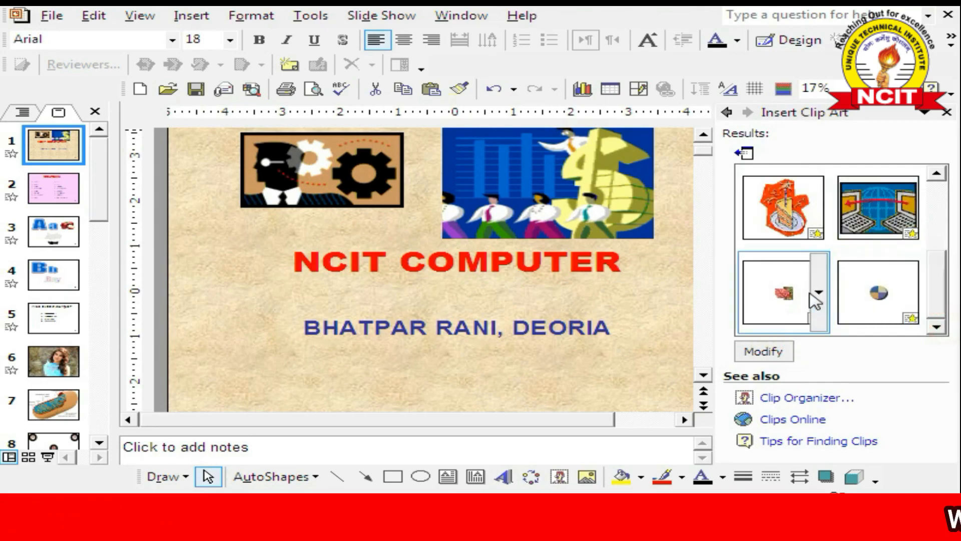
left_click(938, 304)
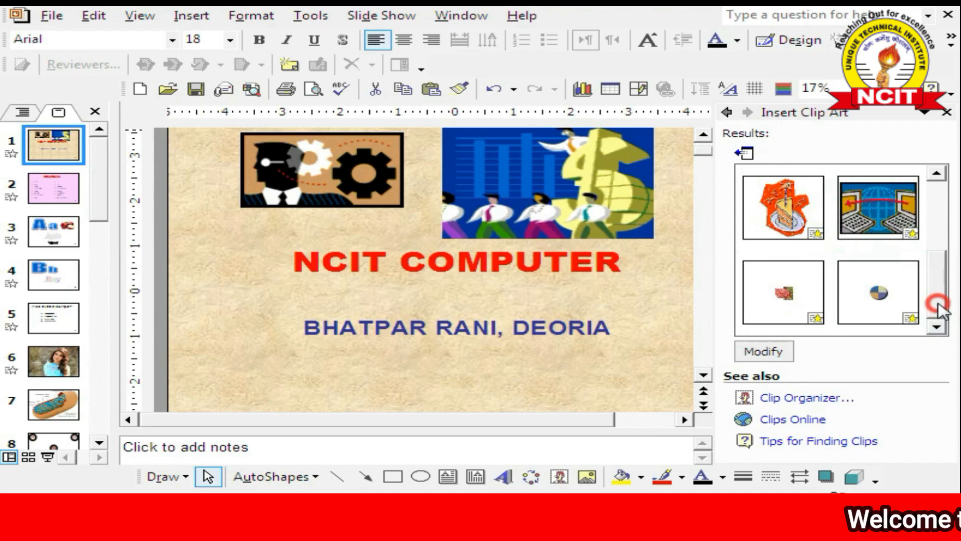
left_click_drag(938, 304, 940, 257)
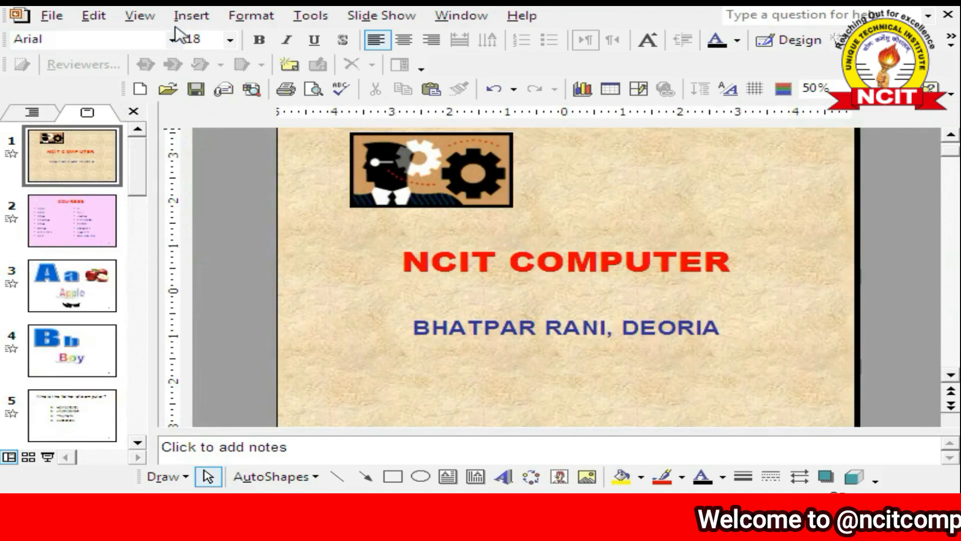
Step: Insert the movie file Wildlife.wmv from the Desktop on slide 1 and set it to play automatically in the slide show
left_click(179, 19)
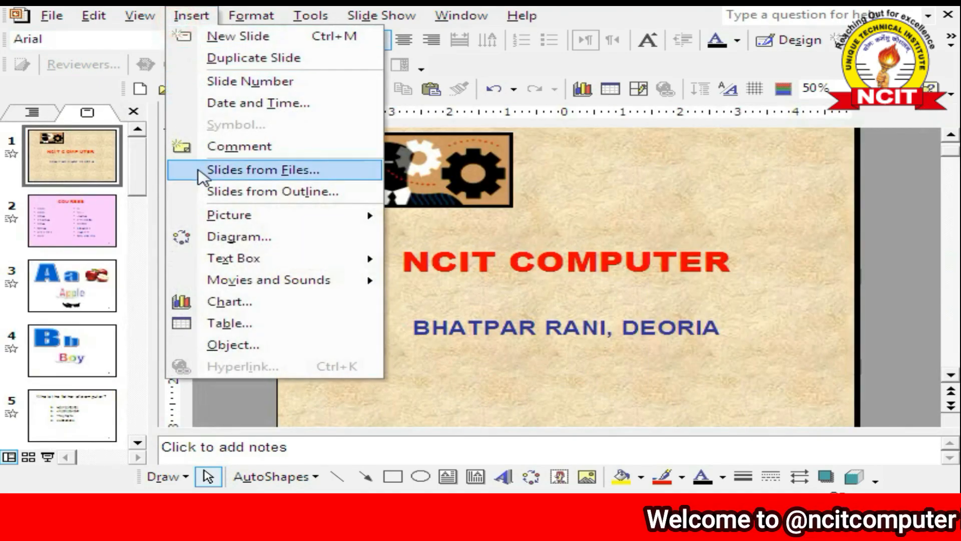
mouse_move(225, 288)
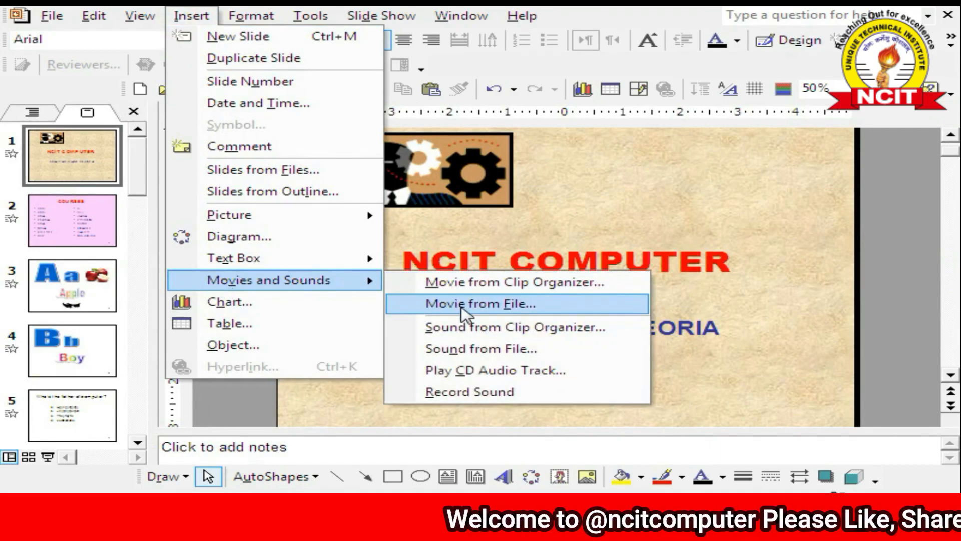
left_click(461, 307)
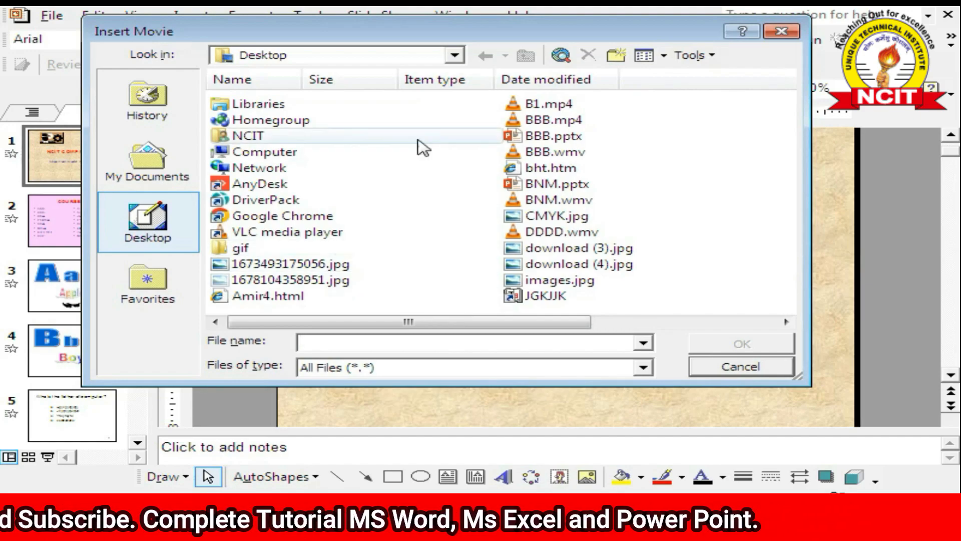
left_click(785, 322)
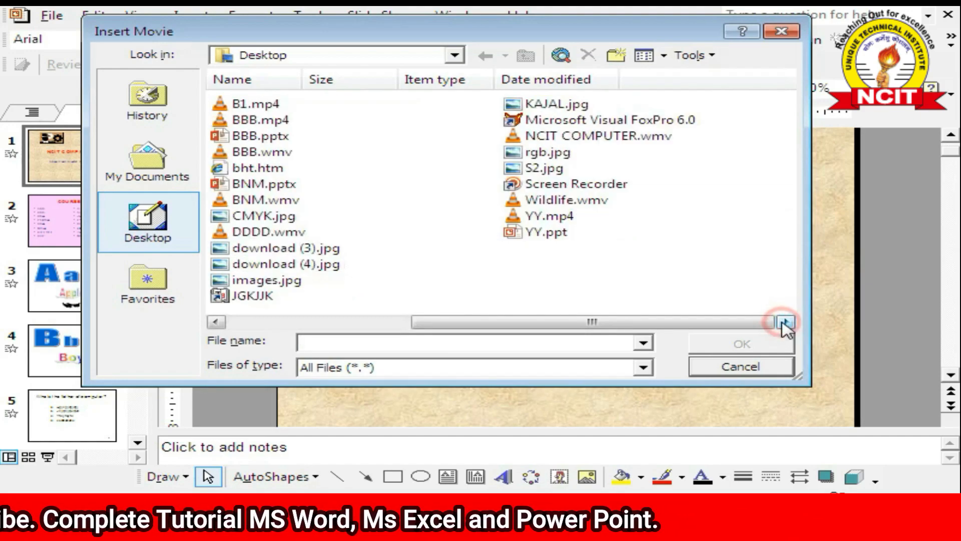
left_click(569, 202)
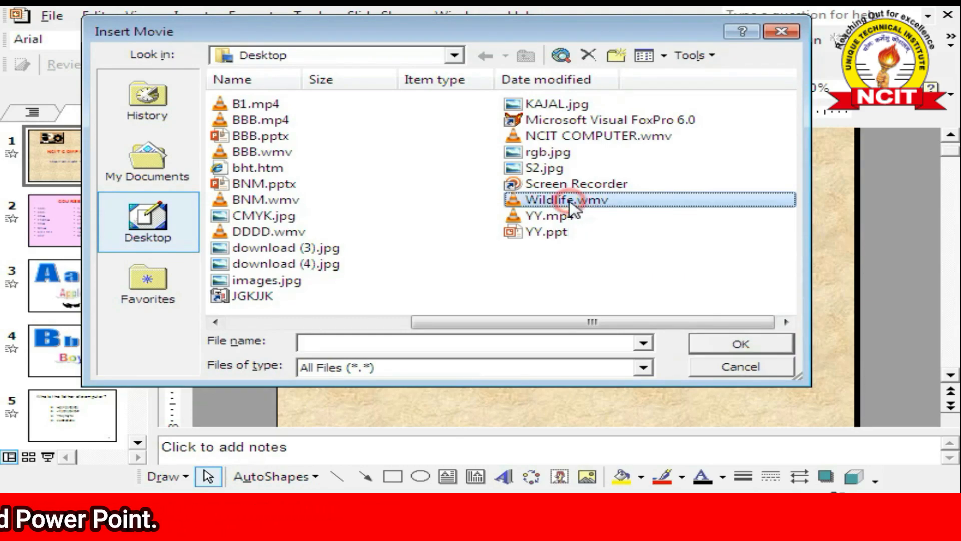
left_click(737, 347)
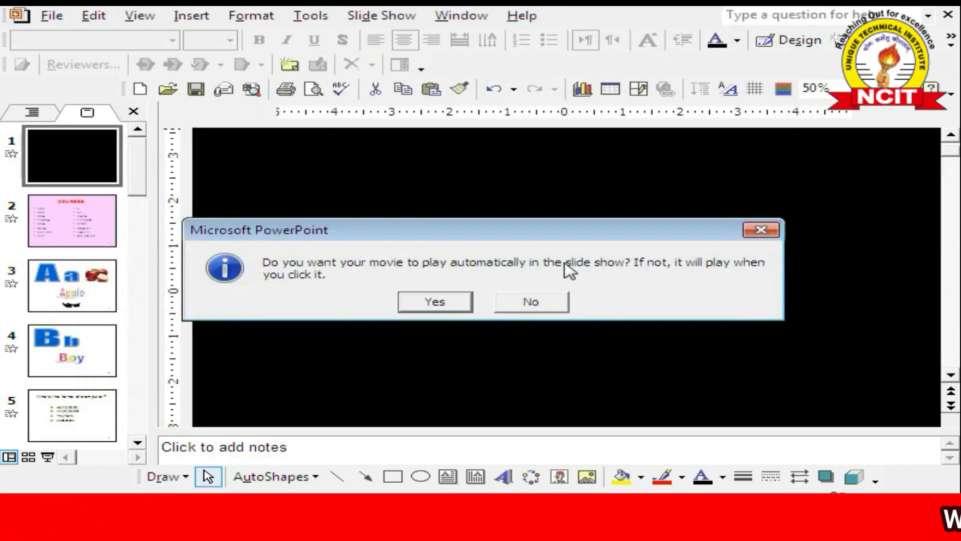
left_click(435, 302)
Step: Shrink the movie to a small rectangle in the slide's upper-right corner, above the title and across from the gears clip
scroll(345, 238, "up", 1)
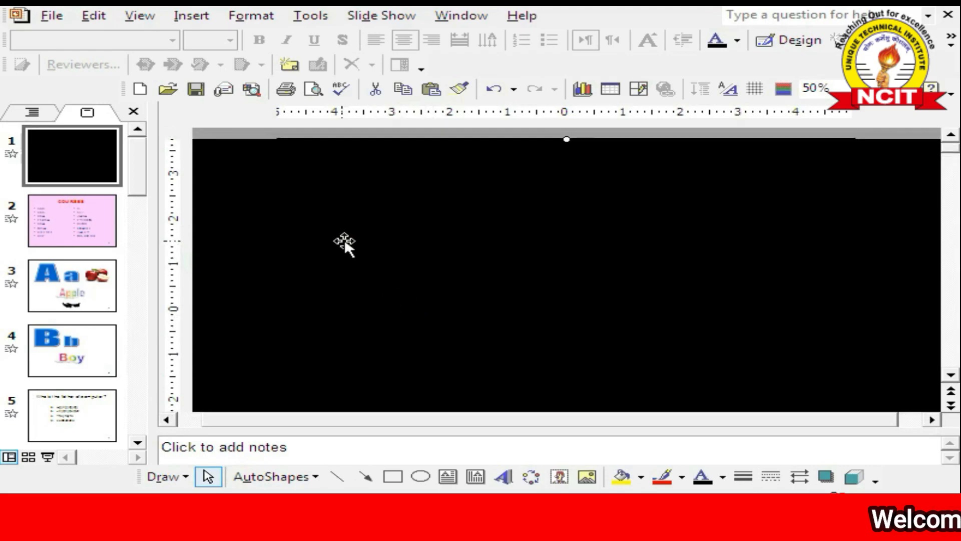
left_click_drag(239, 169, 354, 195)
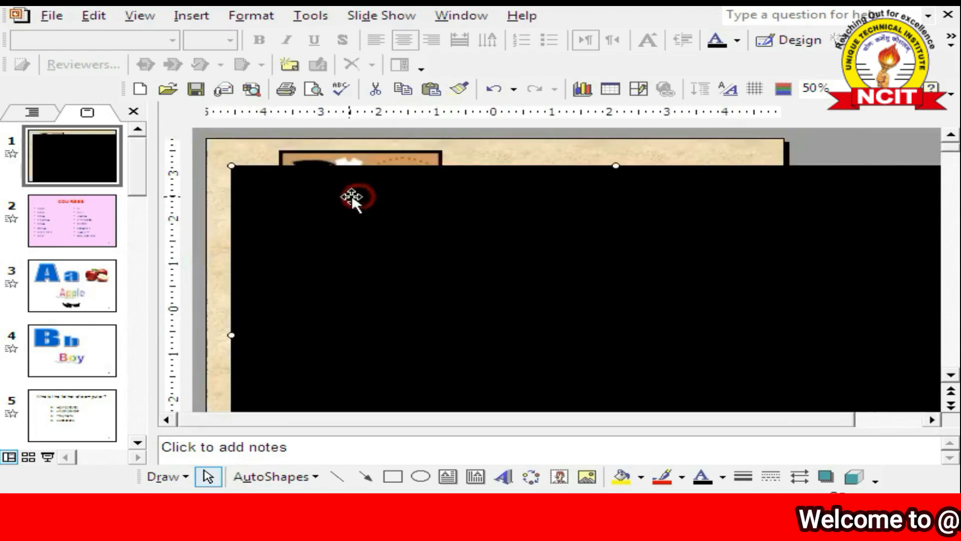
left_click_drag(229, 163, 702, 199)
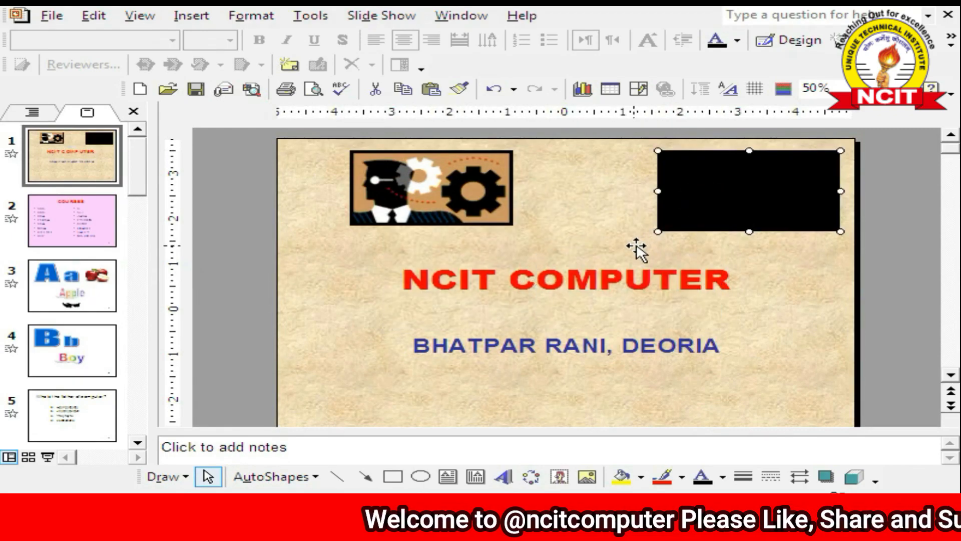
Step: Run the slide show to watch the movie and the gears clip on slide 1
left_click(405, 202)
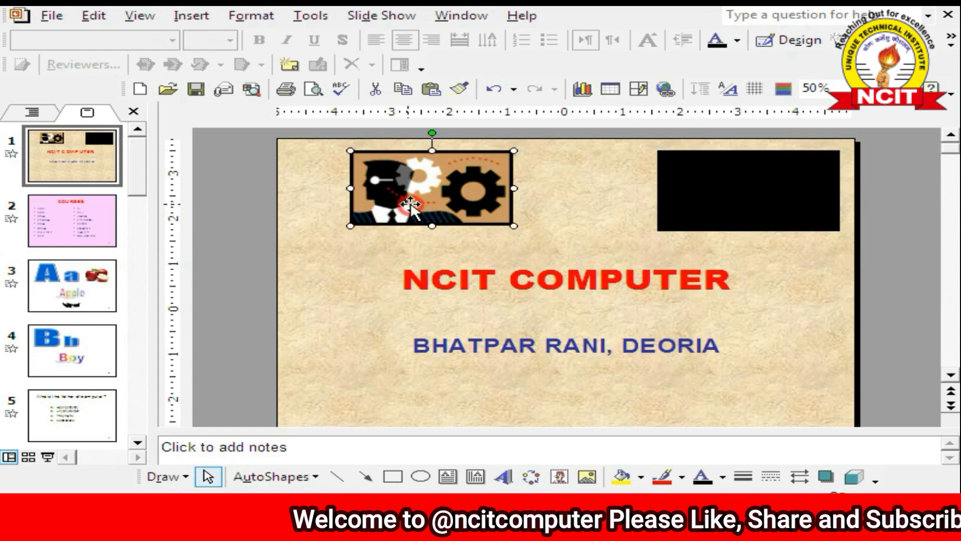
left_click(792, 193)
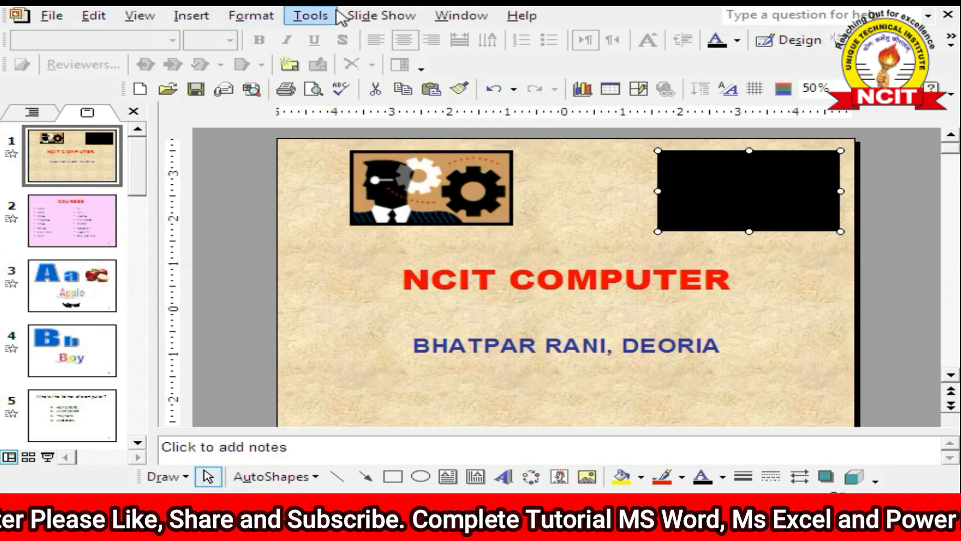
left_click(375, 15)
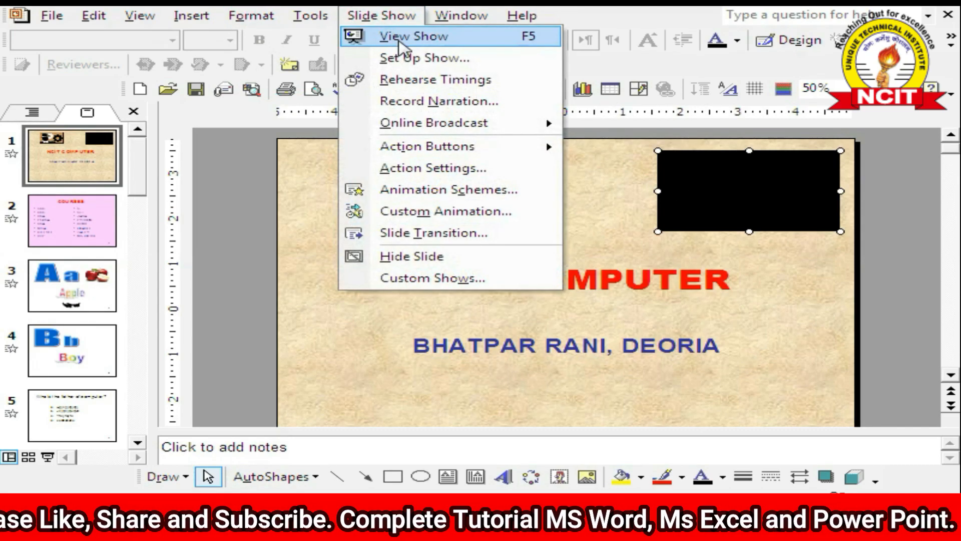
left_click(400, 49)
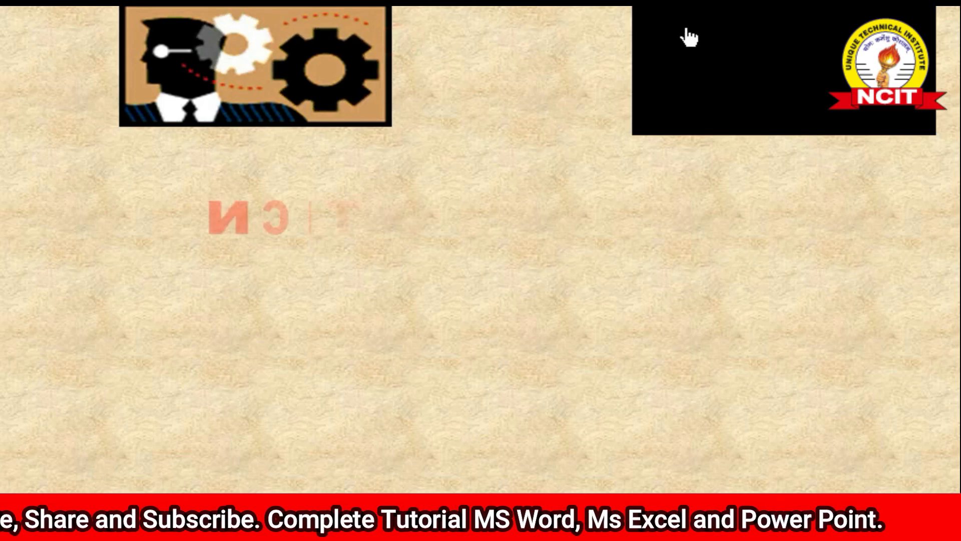
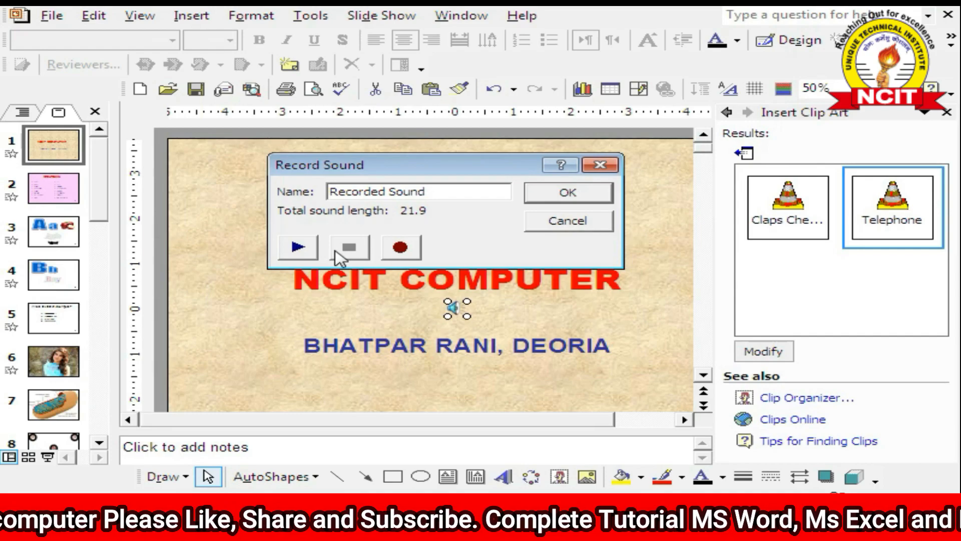
Step: Insert the finished sound recording on slide 1 and delete the sound icons below the title
left_click(597, 193)
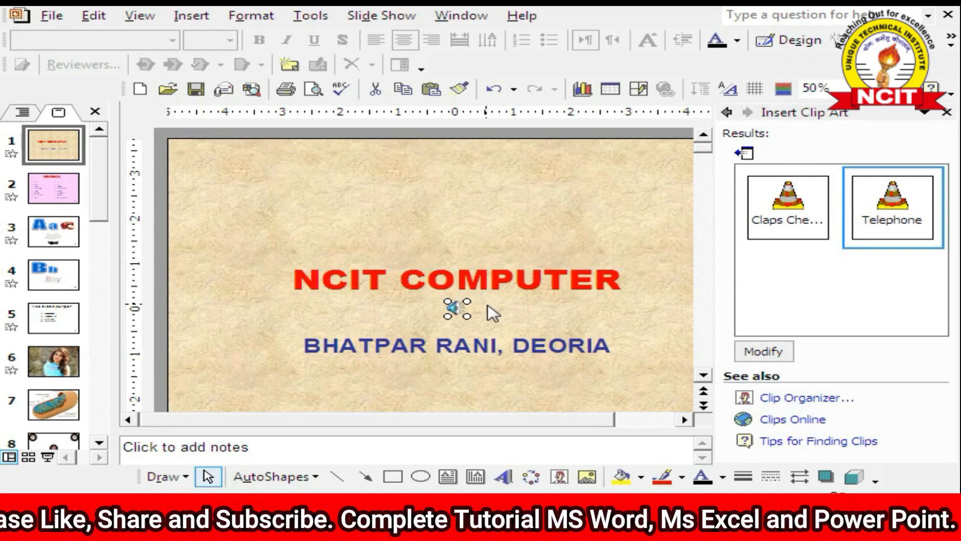
key("Delete")
left_click(461, 309)
key("Delete")
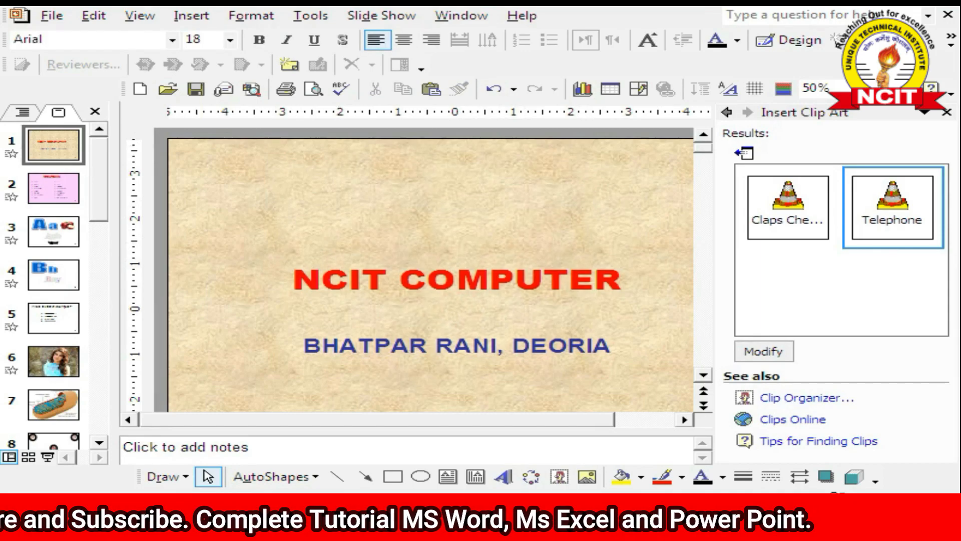
Step: Record a new sound of about 5.5 seconds and insert it on slide 1
left_click(181, 16)
left_click(274, 285)
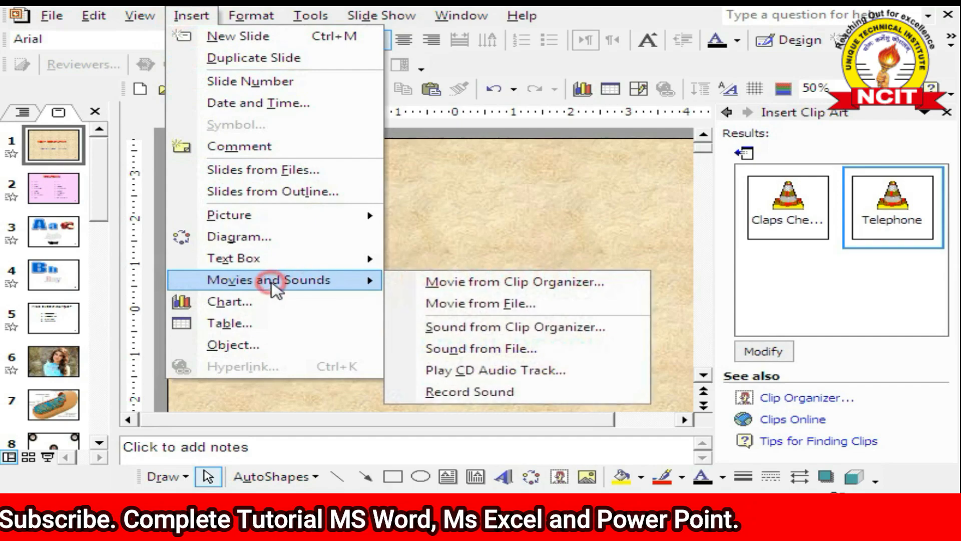
left_click(495, 392)
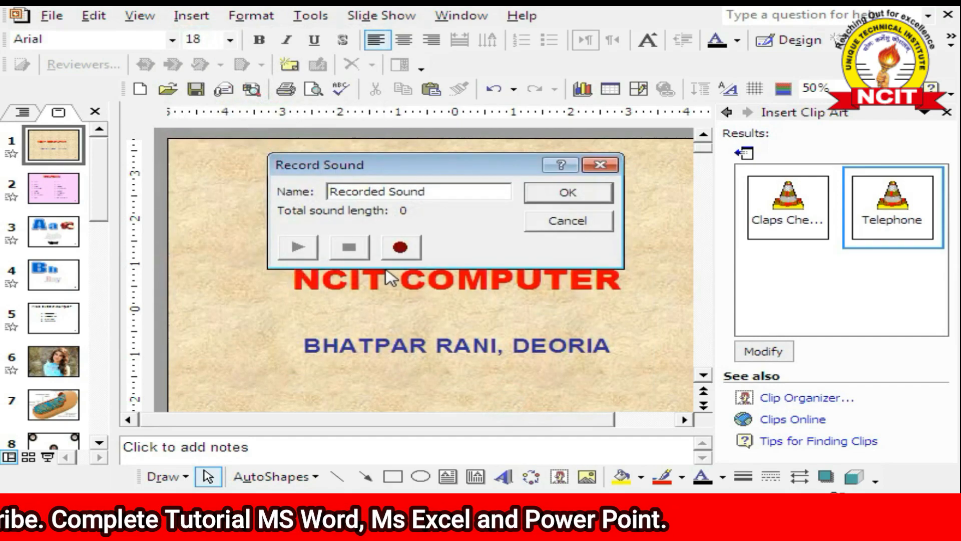
left_click(400, 247)
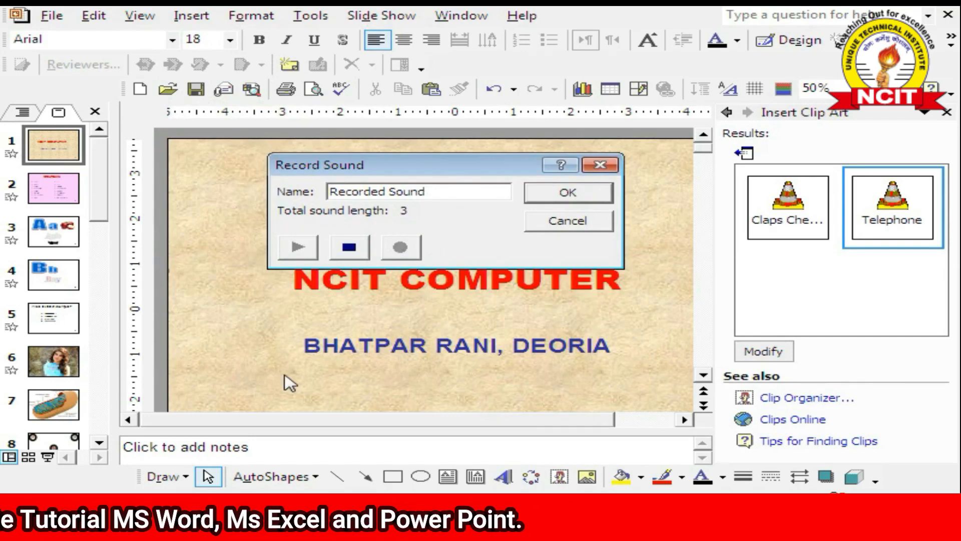
left_click(340, 250)
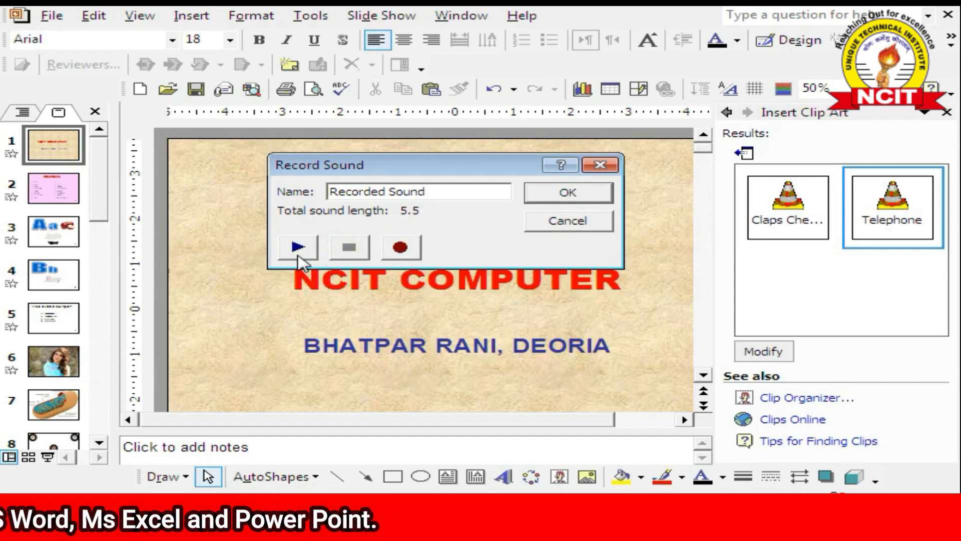
left_click(568, 193)
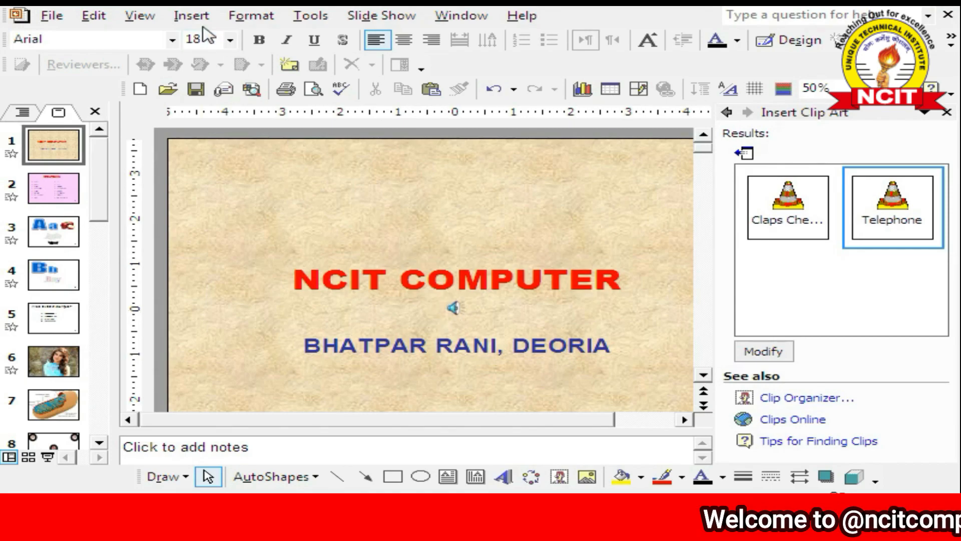
left_click(192, 15)
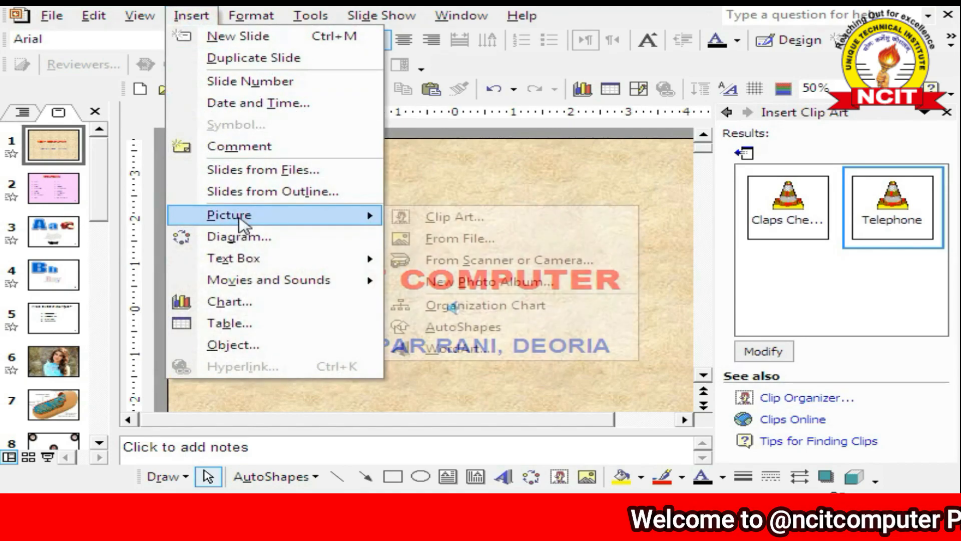
mouse_move(256, 288)
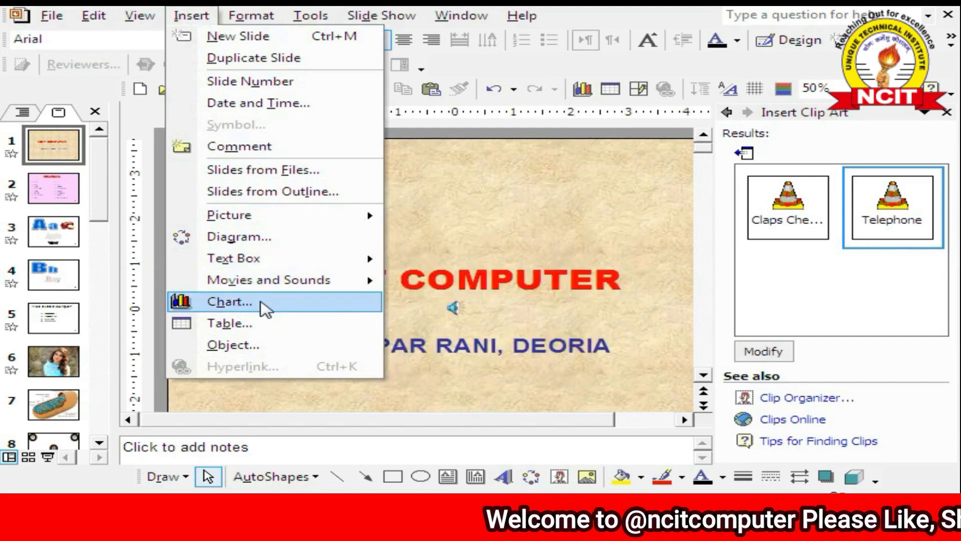
left_click(464, 222)
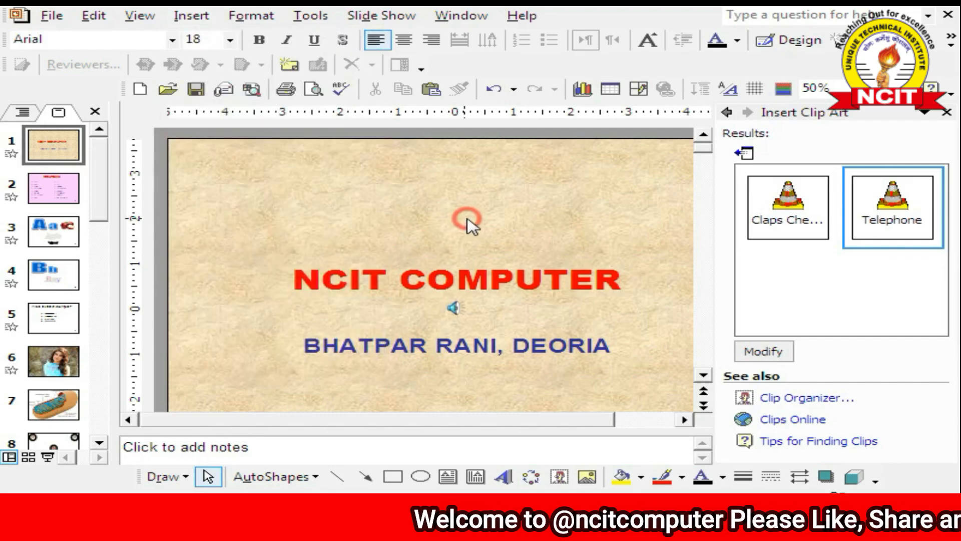
Step: Insert a new blank slide after the COURSES slide
left_click(48, 188)
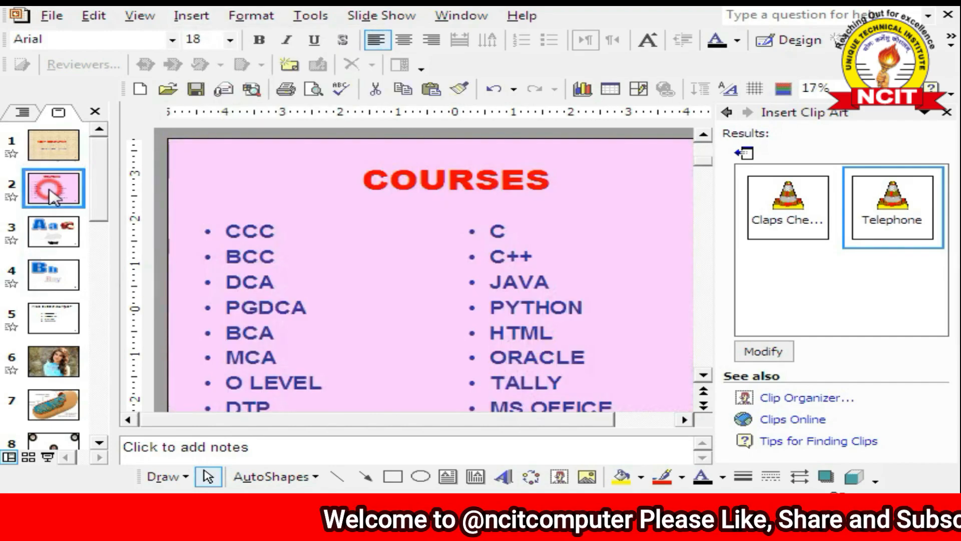
left_click(192, 15)
left_click(205, 36)
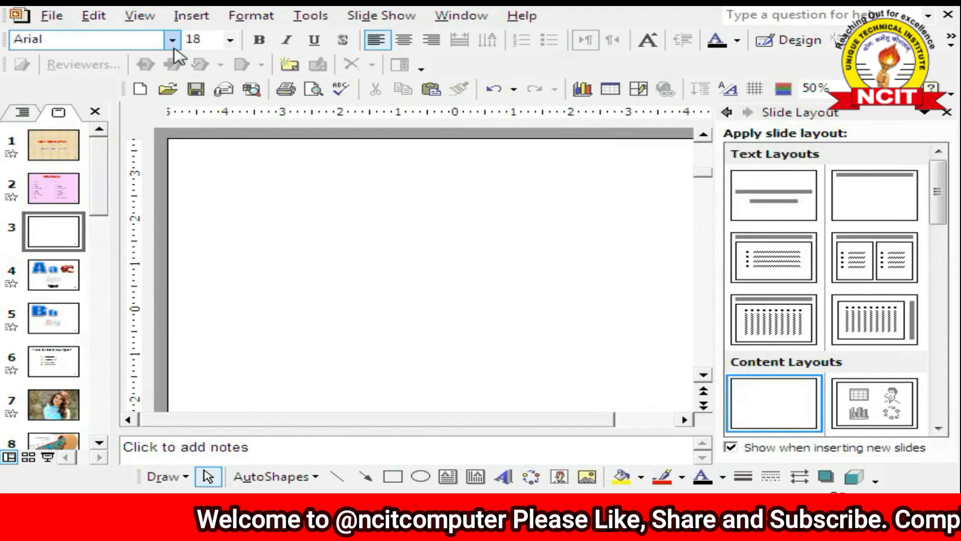
Step: Insert a chart on the blank slide 3 and move its datasheet below the chart's columns
left_click(181, 18)
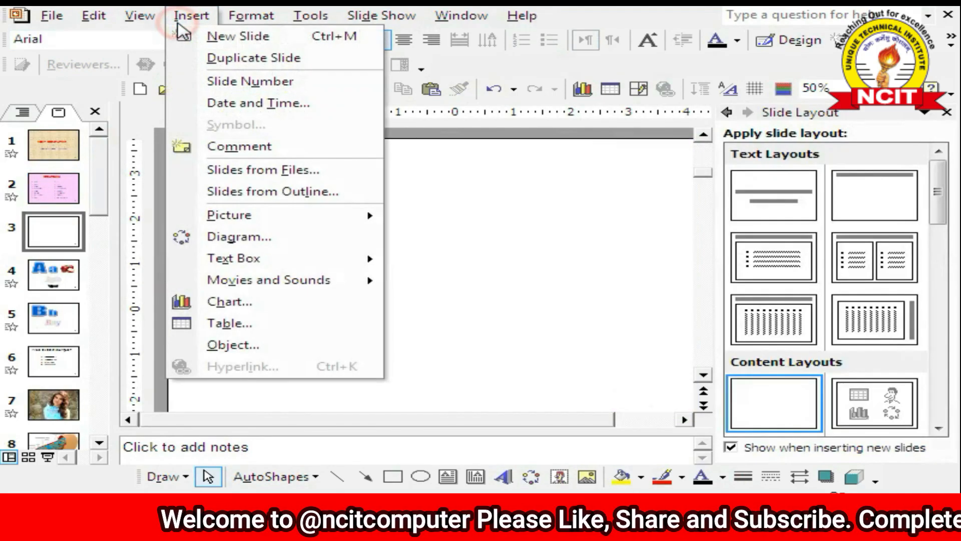
left_click(249, 306)
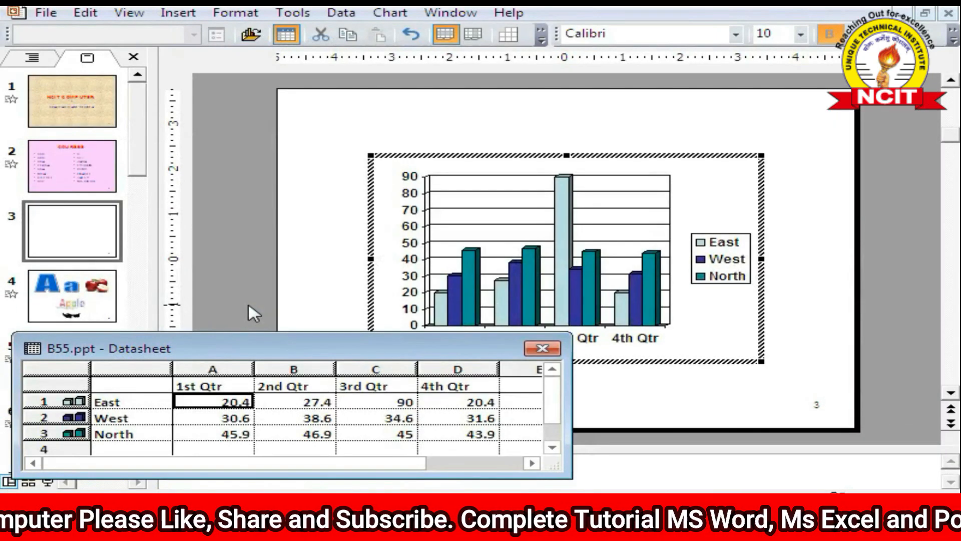
left_click_drag(263, 347, 500, 342)
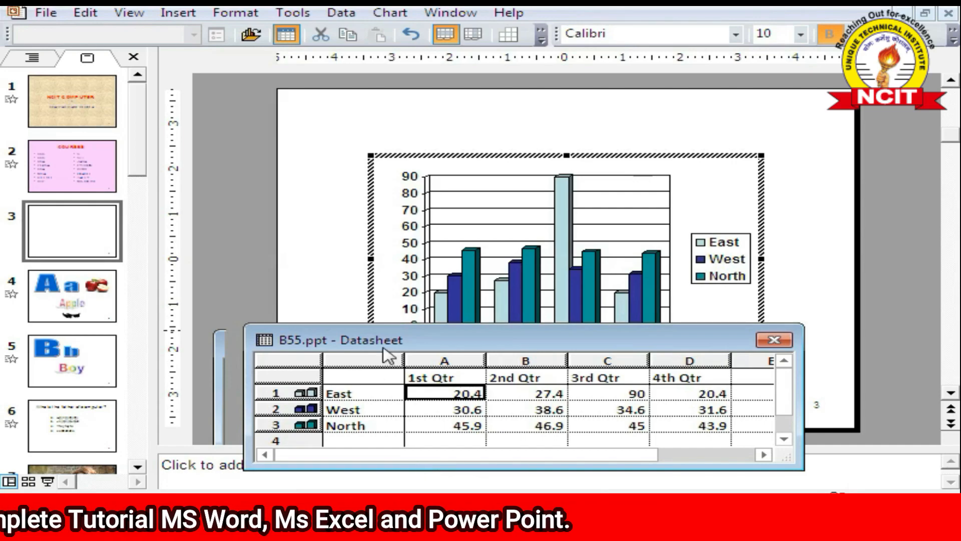
left_click_drag(425, 339, 526, 344)
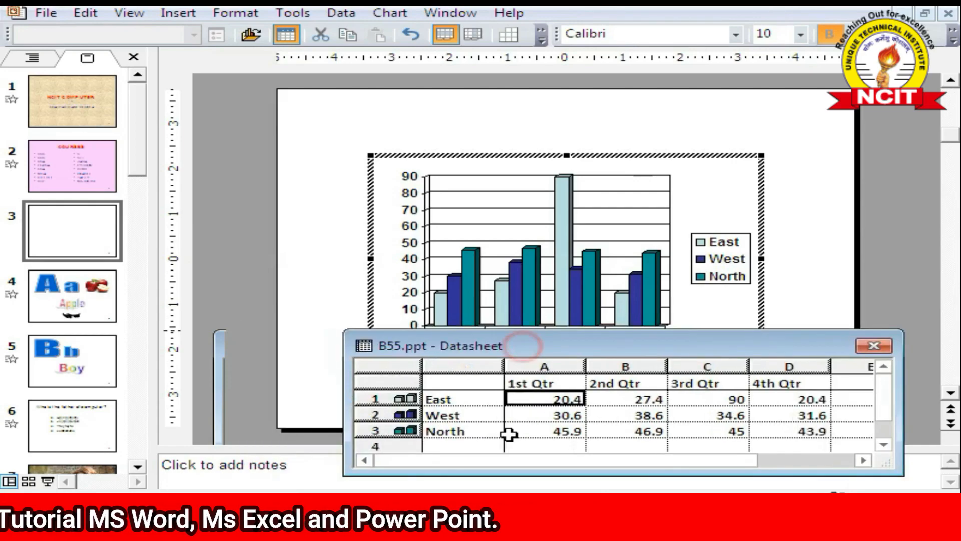
Step: Examine the chart's datasheet: the East, West and North labels, the quarter headings and the values of the first three quarters
left_click_drag(455, 399, 454, 425)
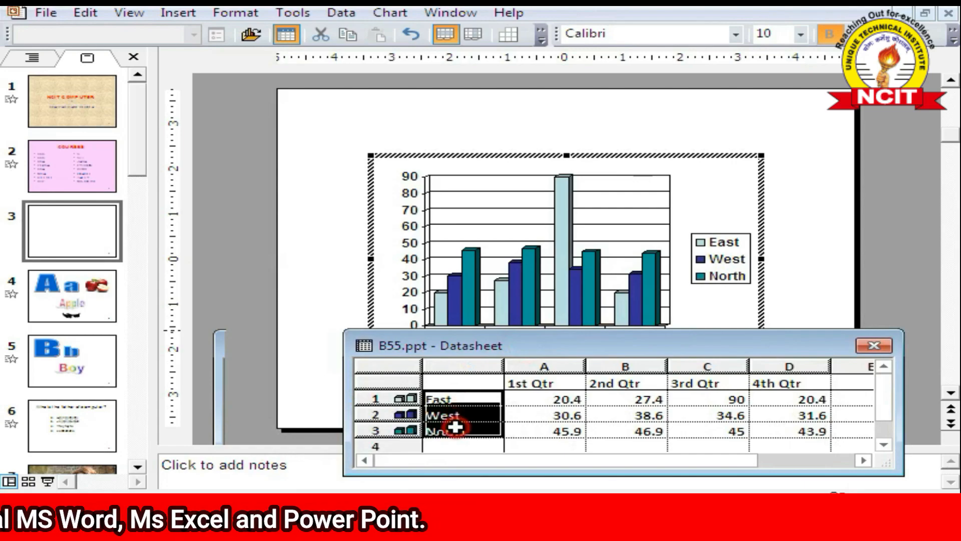
left_click_drag(544, 384, 766, 378)
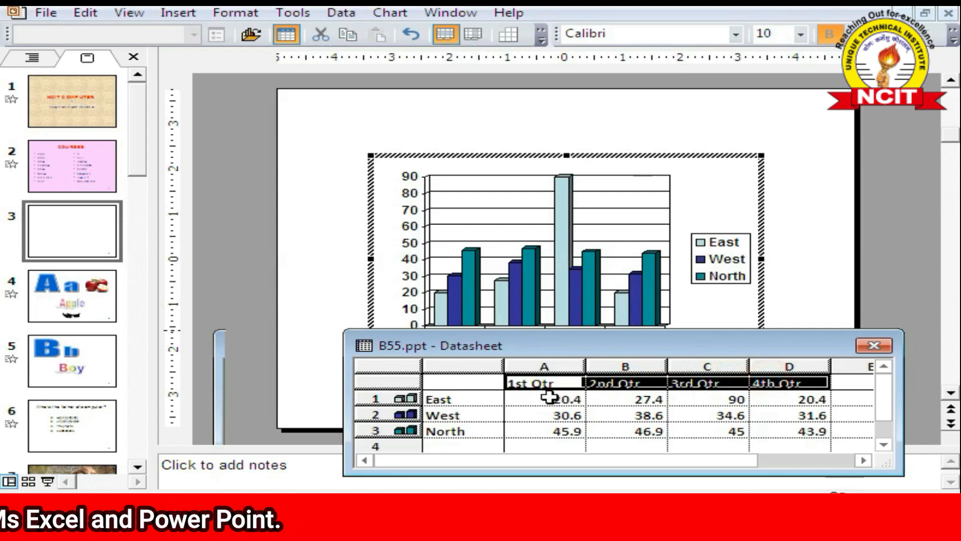
left_click_drag(547, 395, 561, 430)
left_click_drag(617, 403, 626, 429)
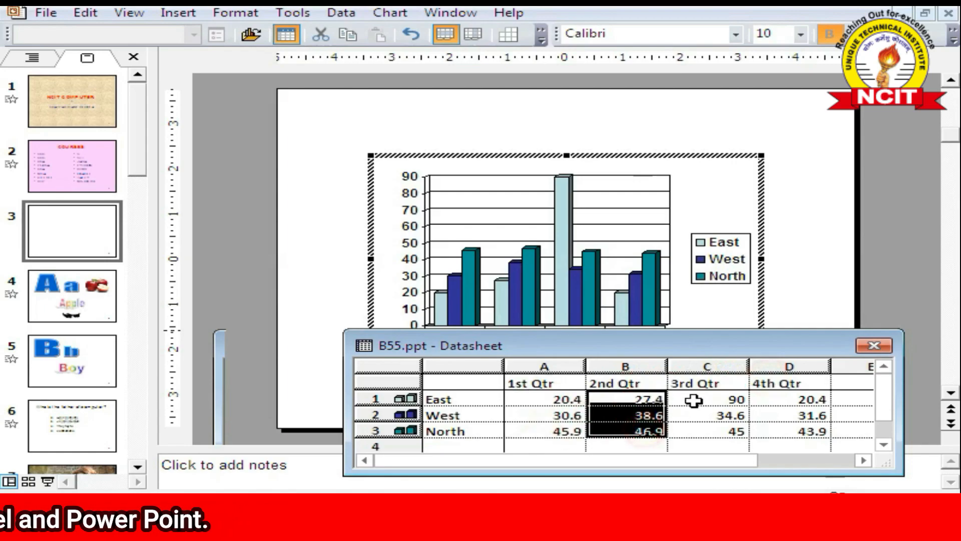
left_click_drag(693, 401, 693, 446)
Step: Finish editing the chart and delete it from slide 3
left_click(800, 264)
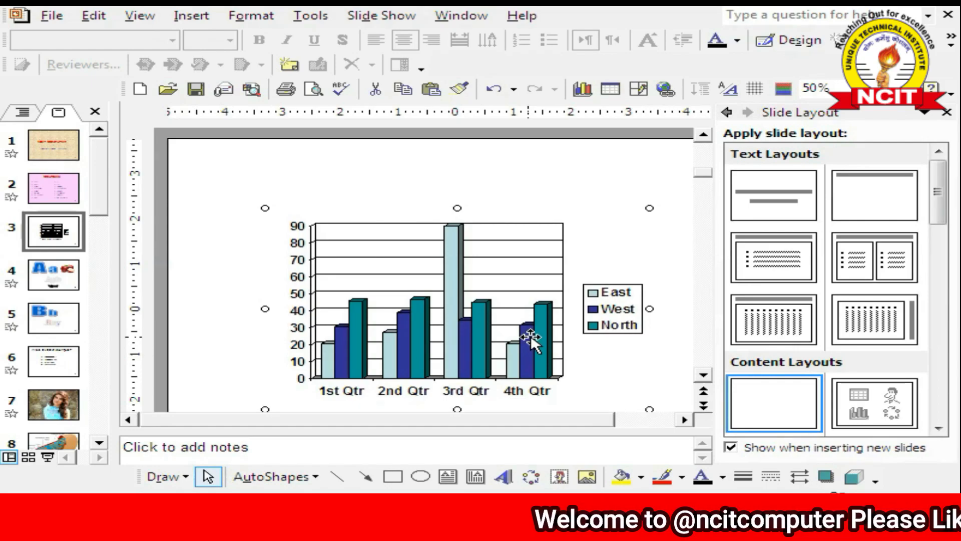
key("Delete")
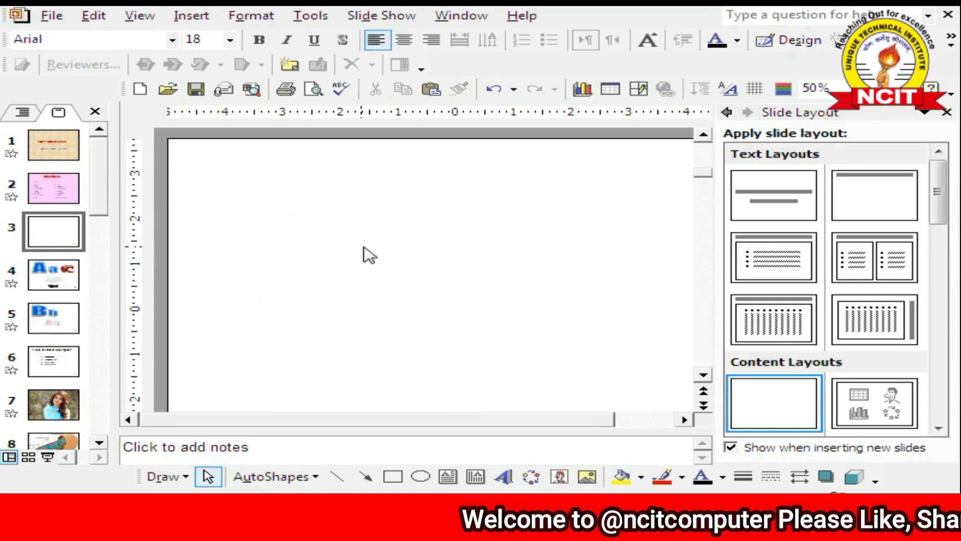
Step: Insert a table with 4 columns and 5 rows on the blank slide 3
left_click(212, 21)
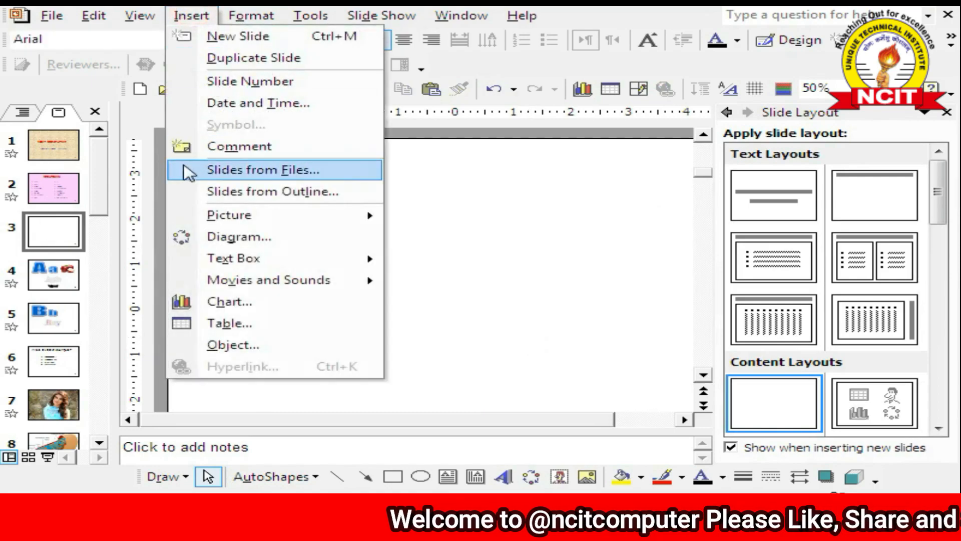
left_click(221, 323)
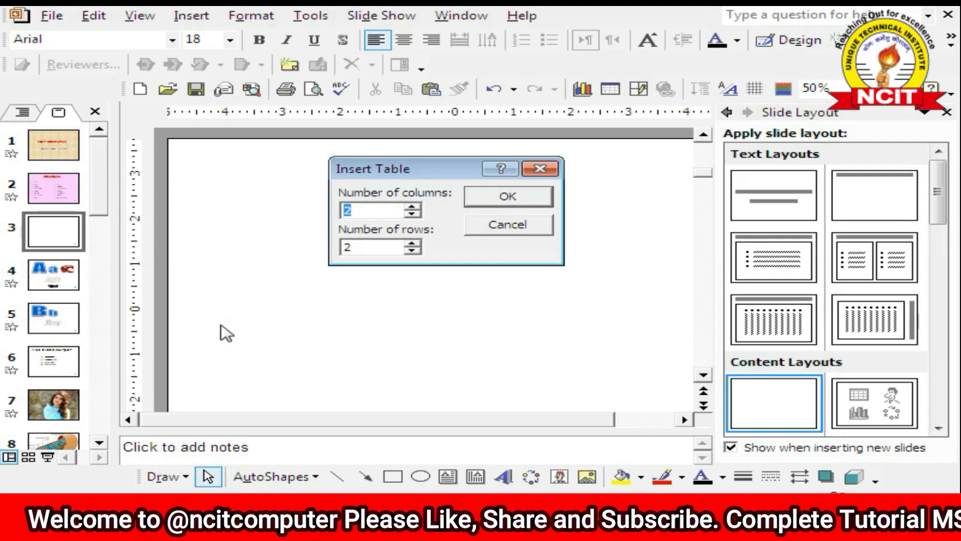
left_click(359, 210)
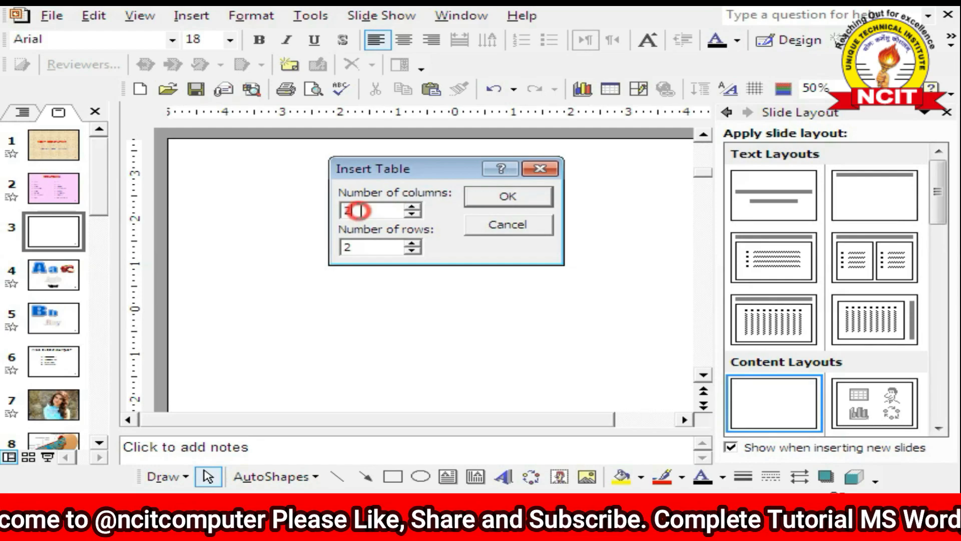
left_click(412, 206)
left_click(412, 207)
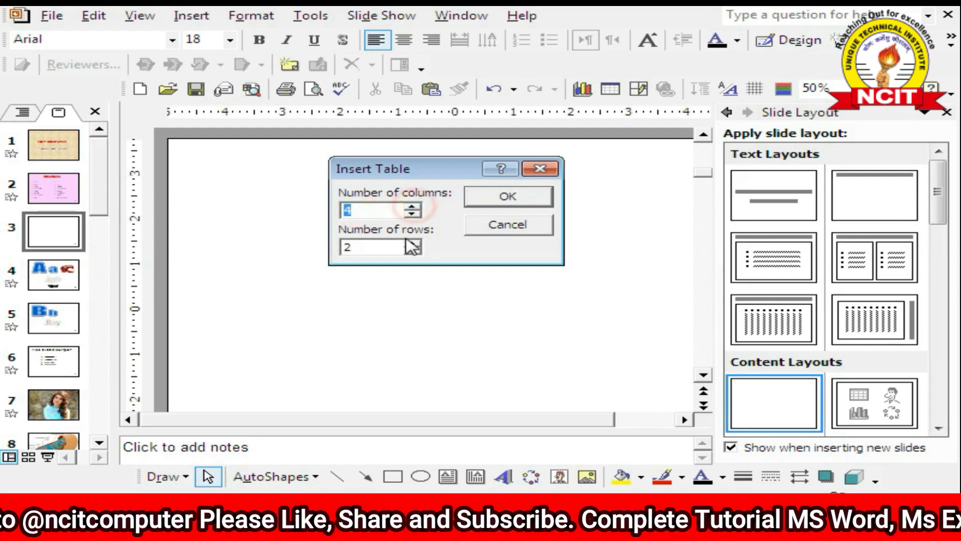
left_click(412, 243)
left_click(412, 243)
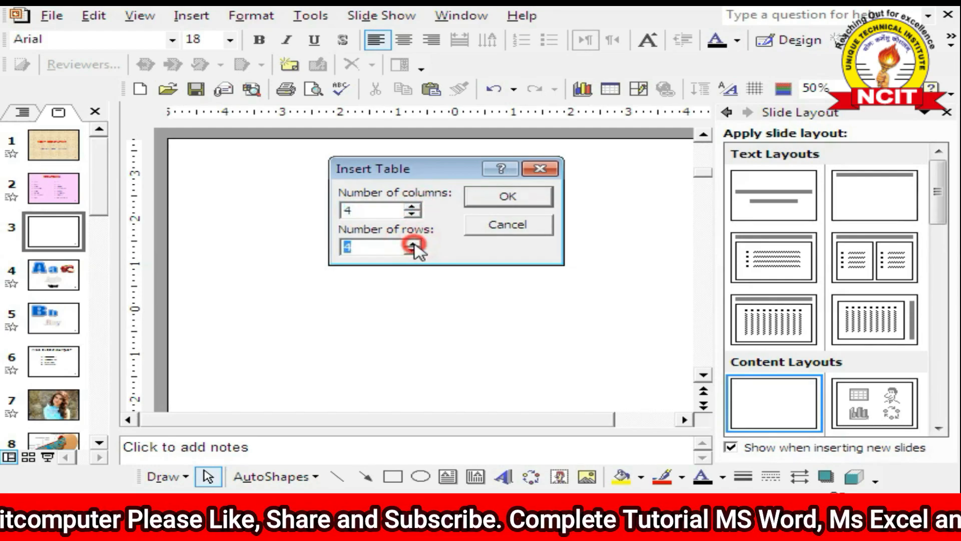
left_click(412, 244)
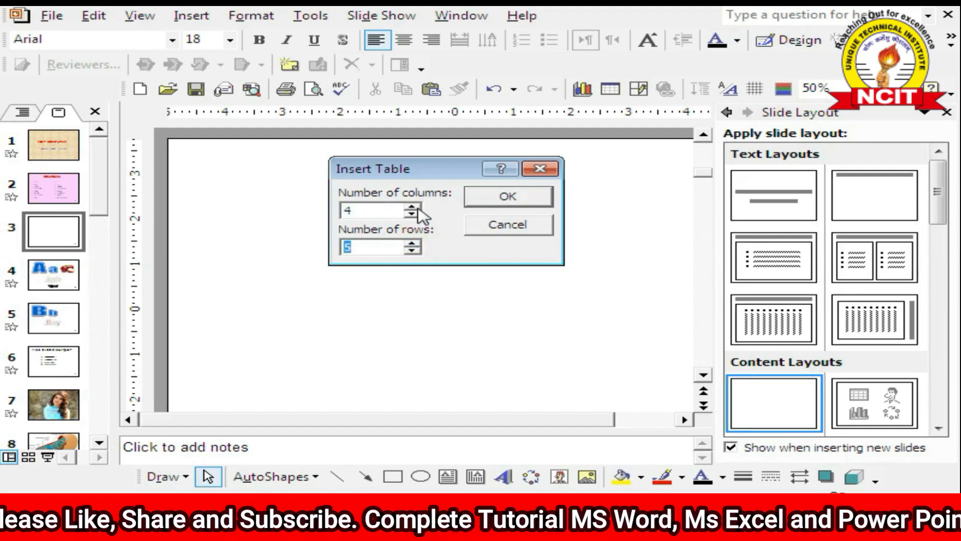
left_click(494, 197)
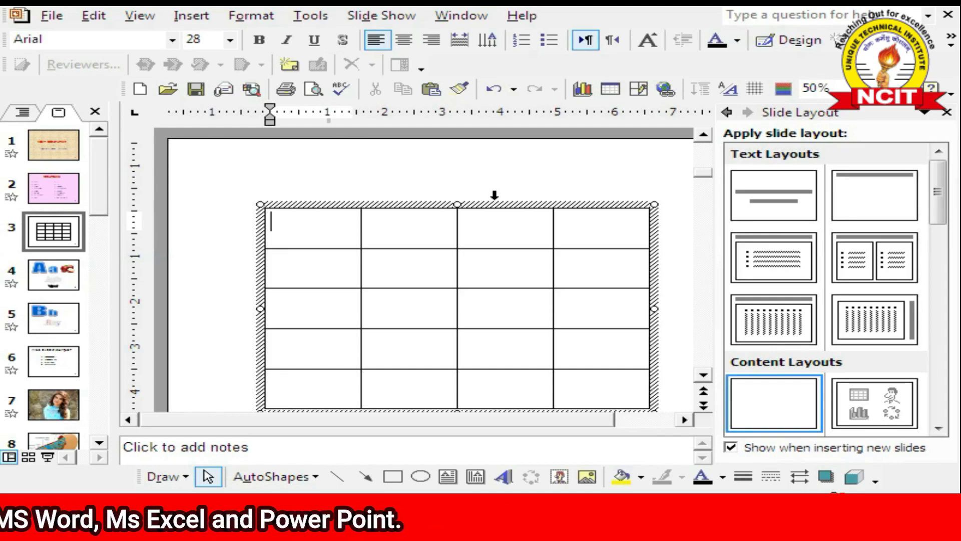
left_click(460, 181)
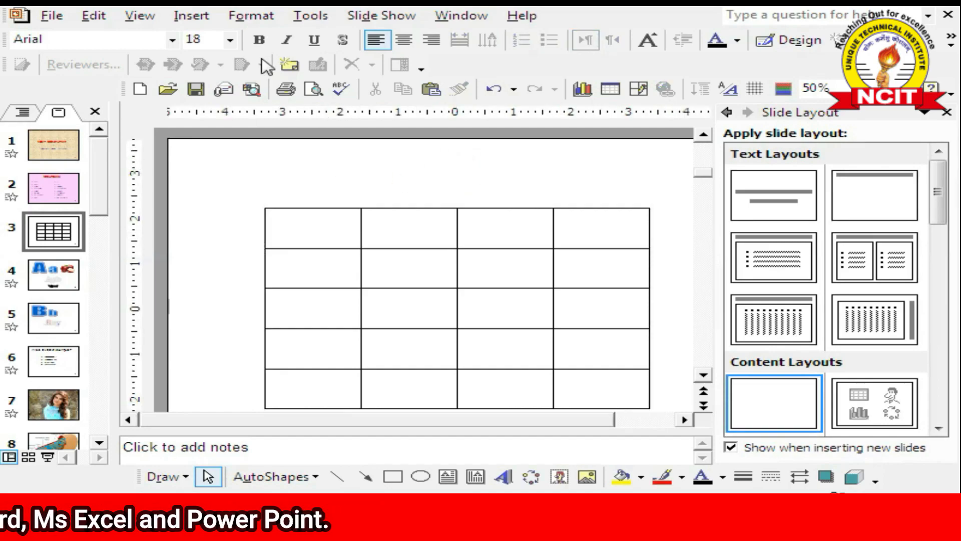
Step: Delete the empty table from slide 3
left_click(190, 16)
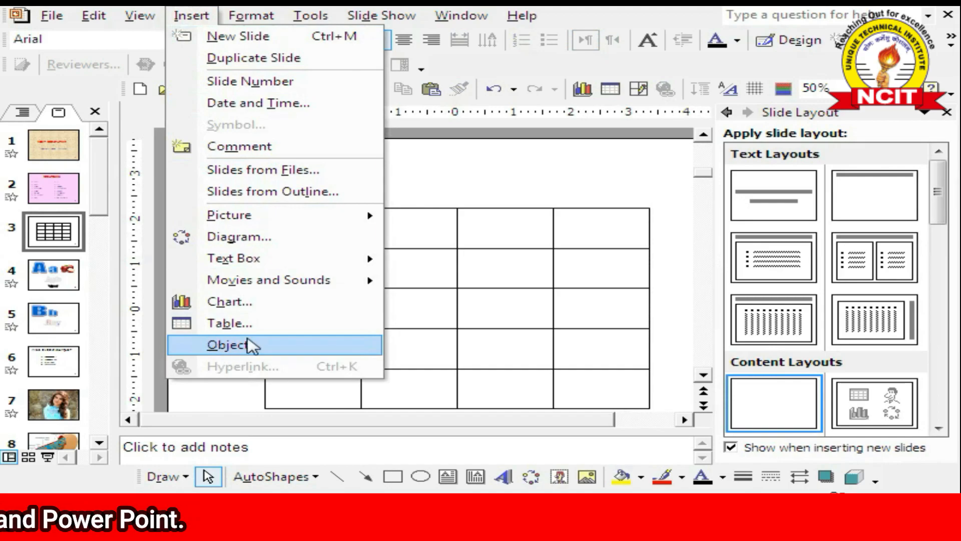
left_click(438, 206)
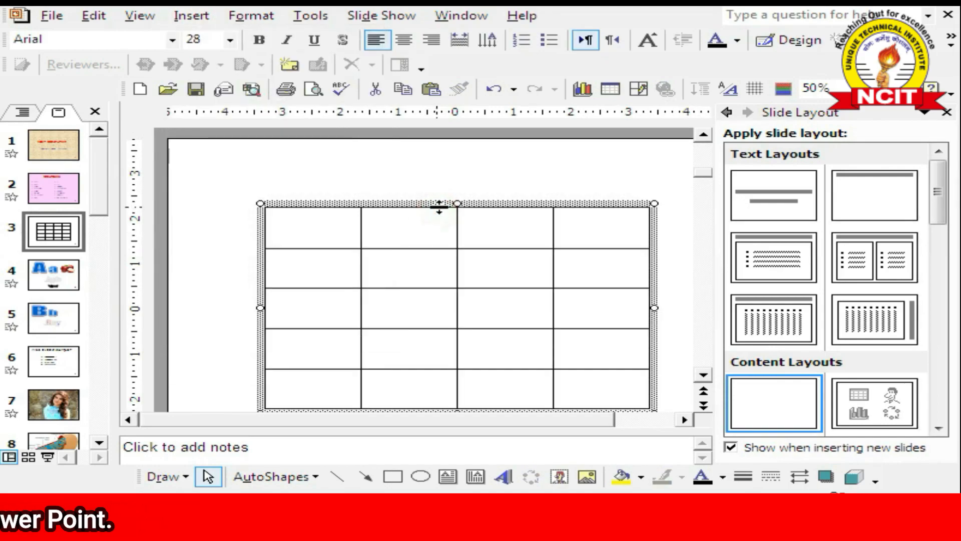
key("Delete")
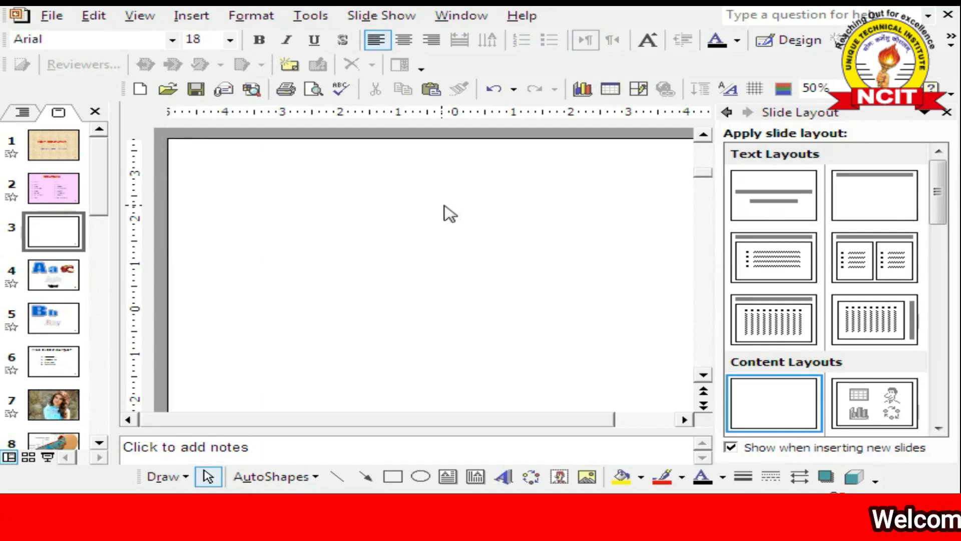
Step: Insert a new Bitmap Image object on slide 3 and enlarge its drawing canvas in Paint
left_click(190, 18)
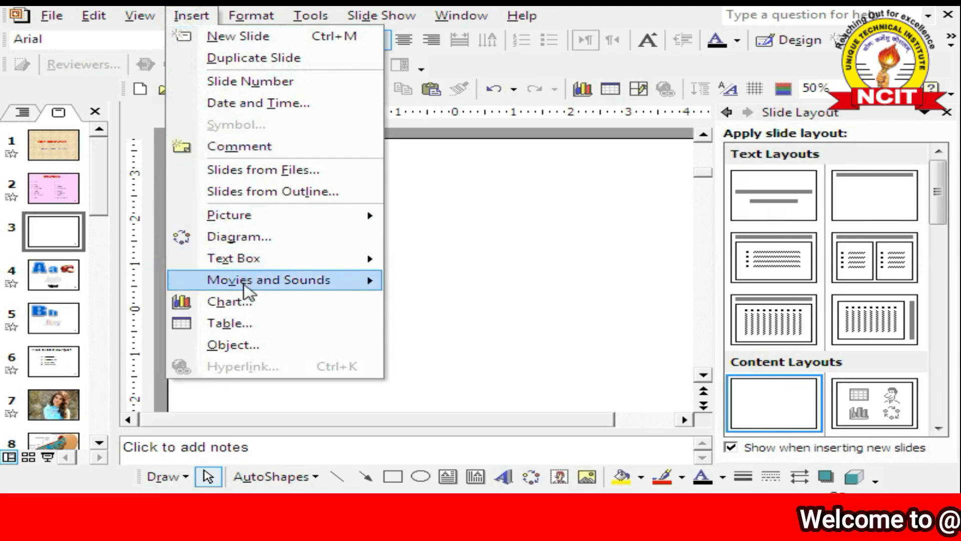
left_click(245, 345)
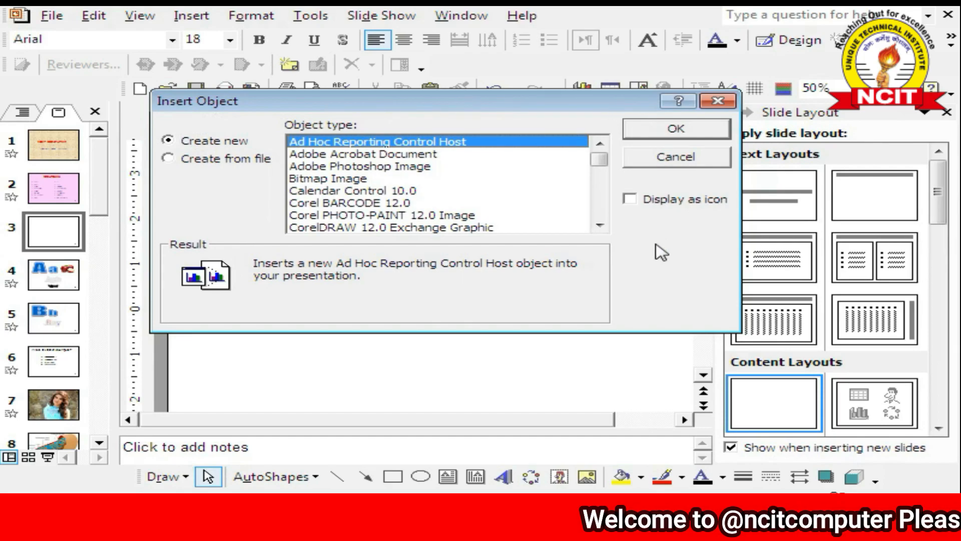
left_click(351, 179)
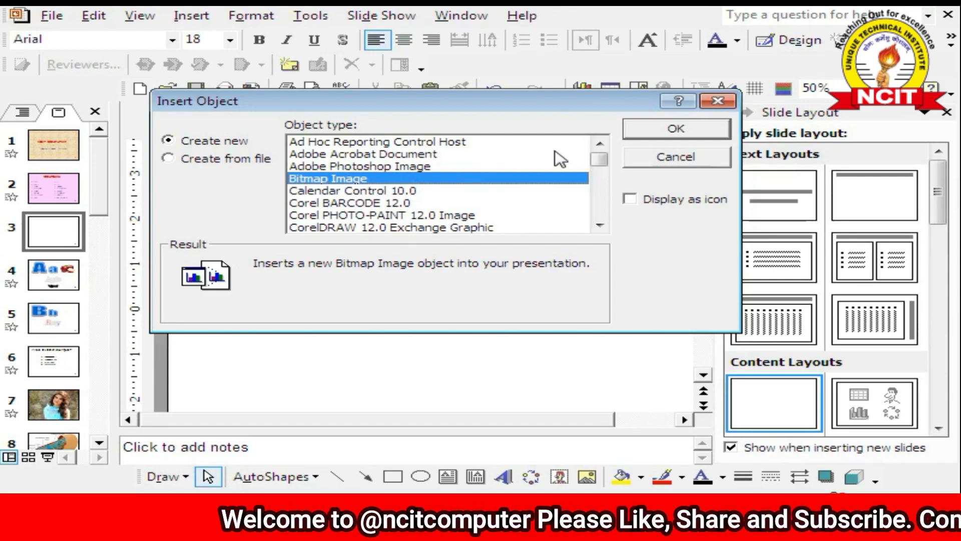
left_click(646, 129)
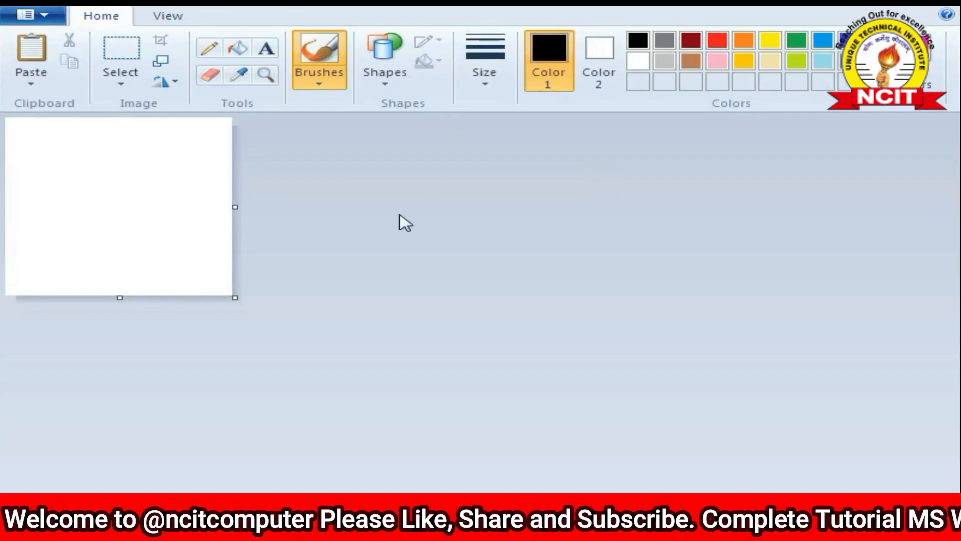
left_click_drag(235, 298, 558, 422)
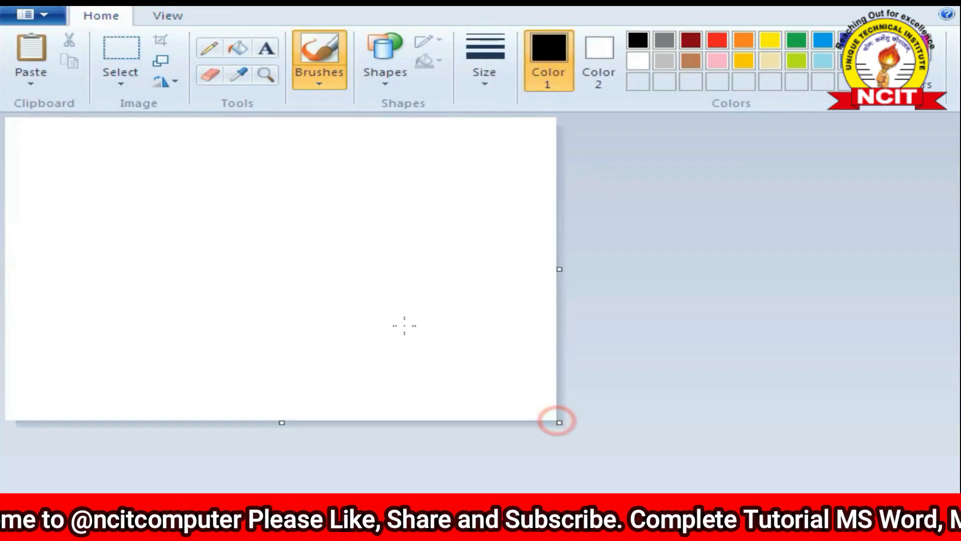
Step: Draw a closed boat-like outline with the Pencil on the canvas and fill it with red
left_click(209, 49)
mouse_move(215, 171)
left_mouse_down()
mouse_move(349, 189)
mouse_move(414, 300)
mouse_move(114, 325)
left_mouse_up()
left_click_drag(198, 184, 220, 167)
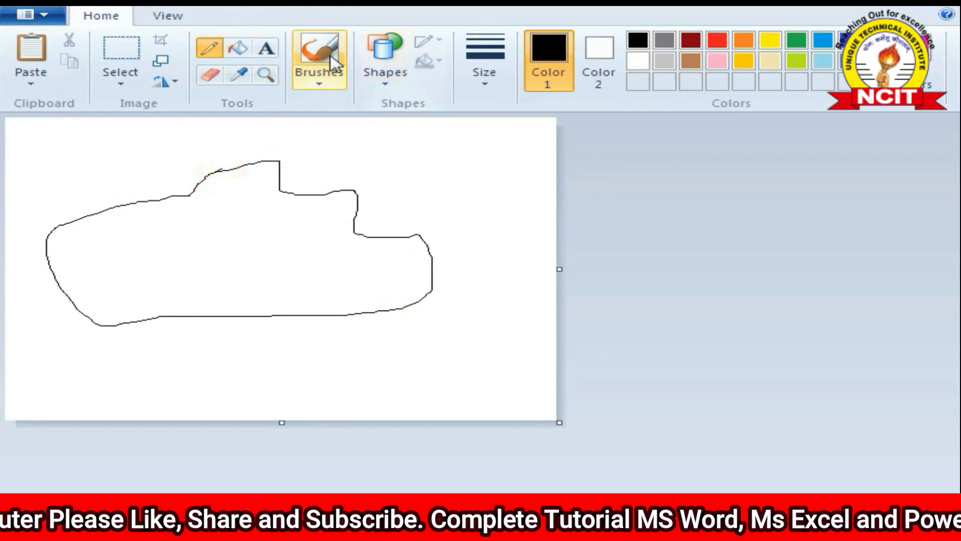
left_click(238, 48)
left_click(718, 40)
left_click(289, 253)
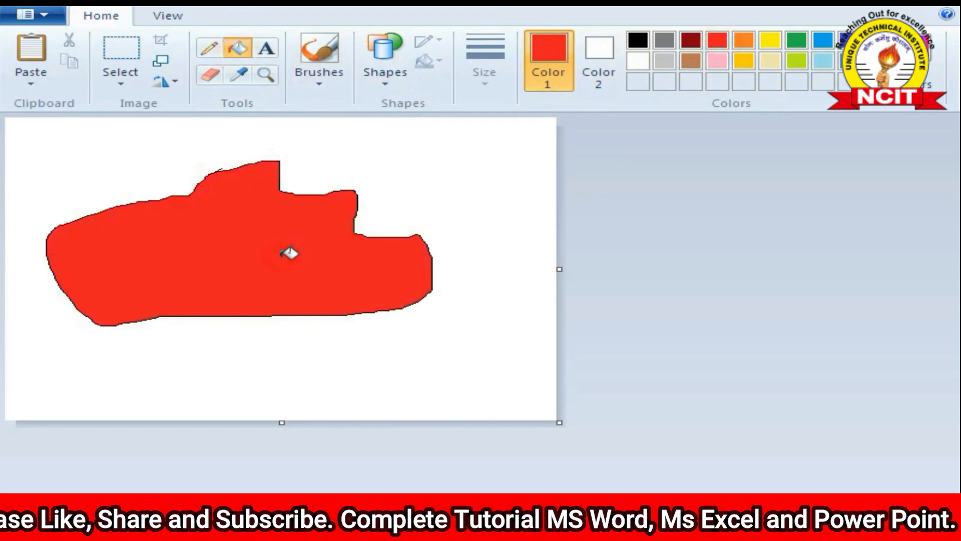
Step: Exit Paint, return to the presentation with the red drawing placed on slide 3, and deselect it
left_click(35, 15)
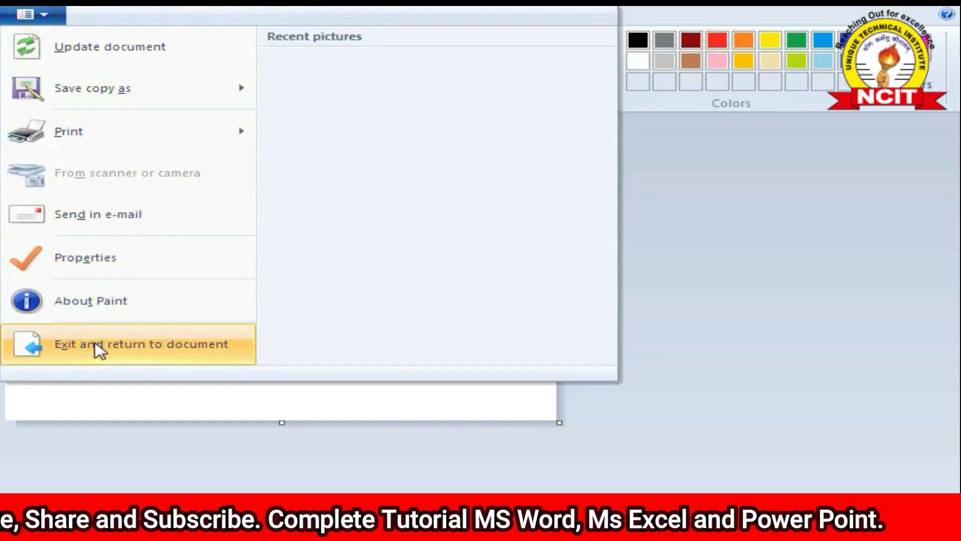
left_click(139, 350)
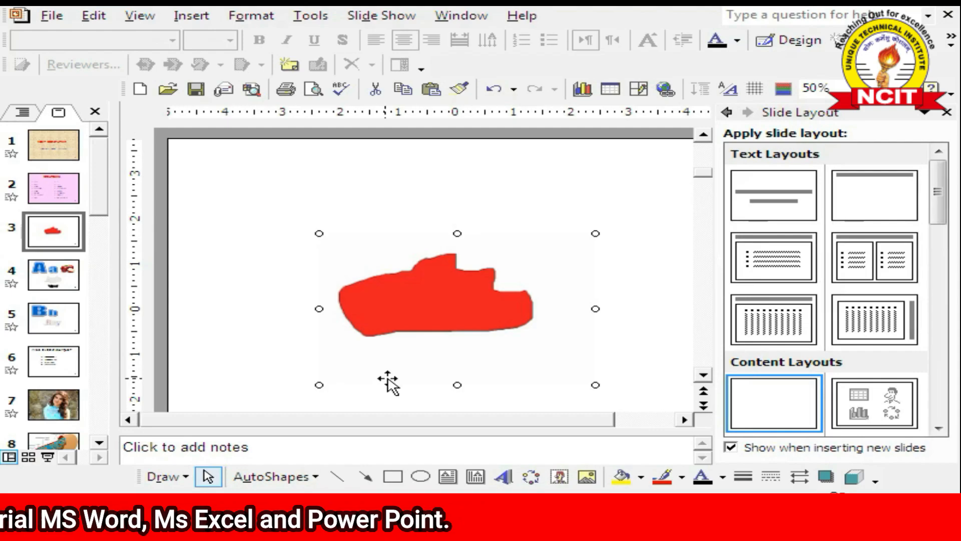
left_click(313, 194)
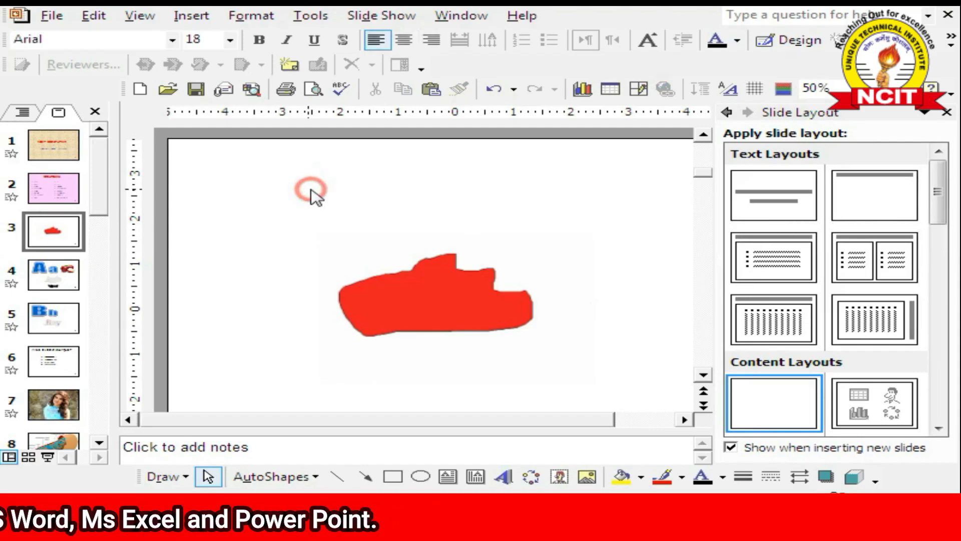
Step: Insert a new CorelDRAW 12.0 Graphic object on slide 3
left_click(189, 15)
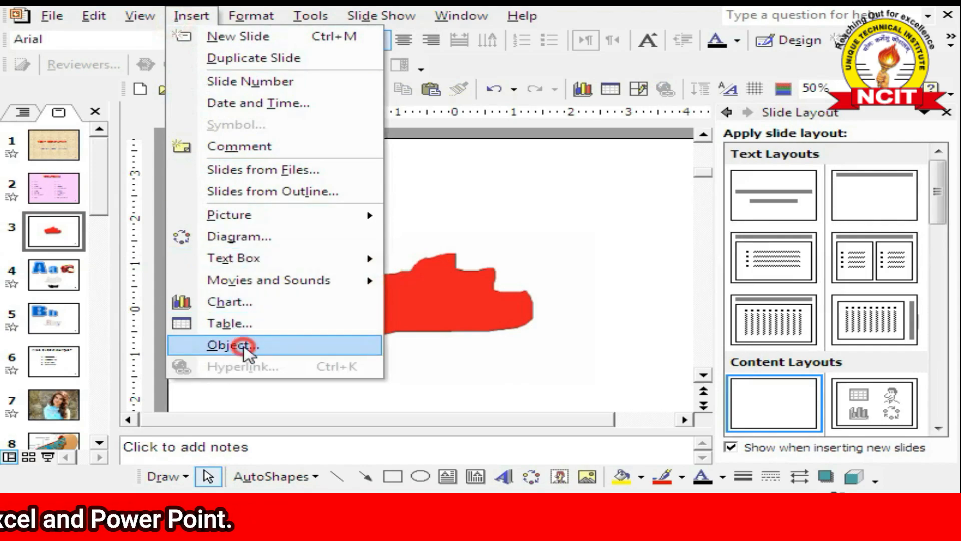
left_click(230, 345)
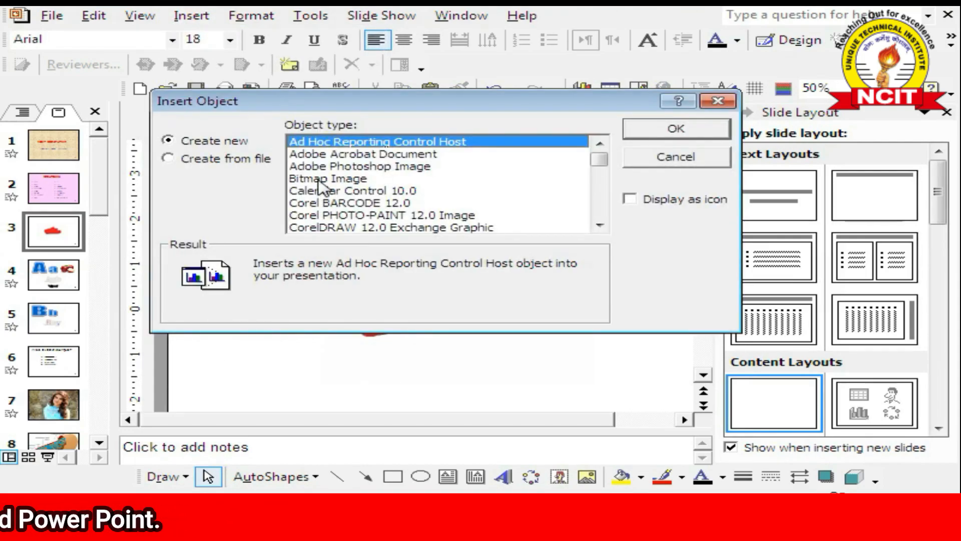
left_click(356, 202)
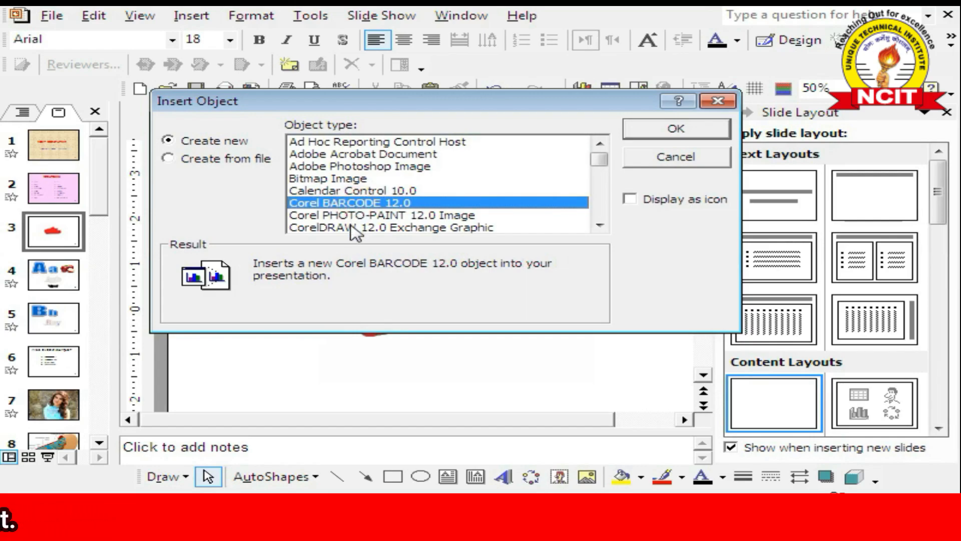
left_click(600, 225)
left_click(600, 225)
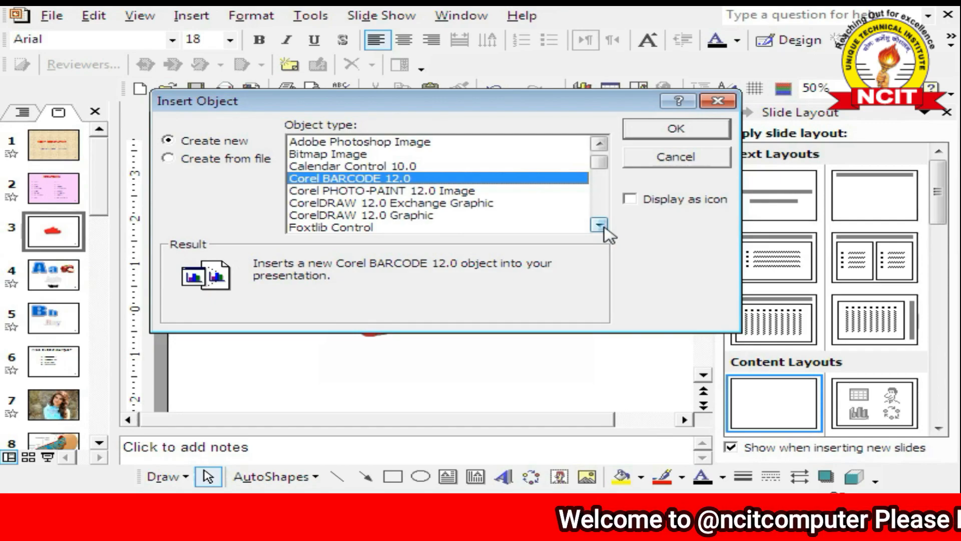
left_click(361, 216)
left_click(676, 128)
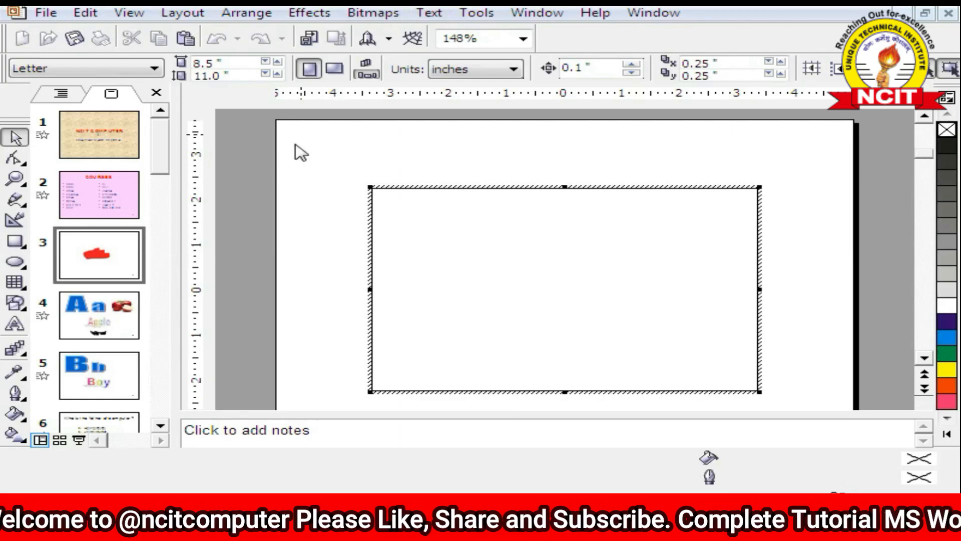
Step: Draw a 30-point star about 0.76 by 0.82 inches in the CorelDRAW frame and reshape its nodes into a spiky starburst
left_click(21, 288)
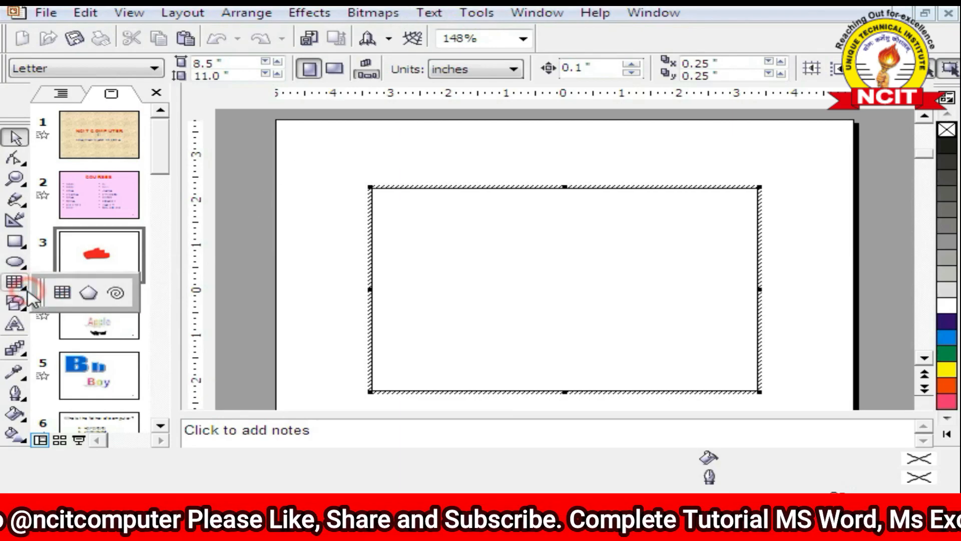
left_click(89, 294)
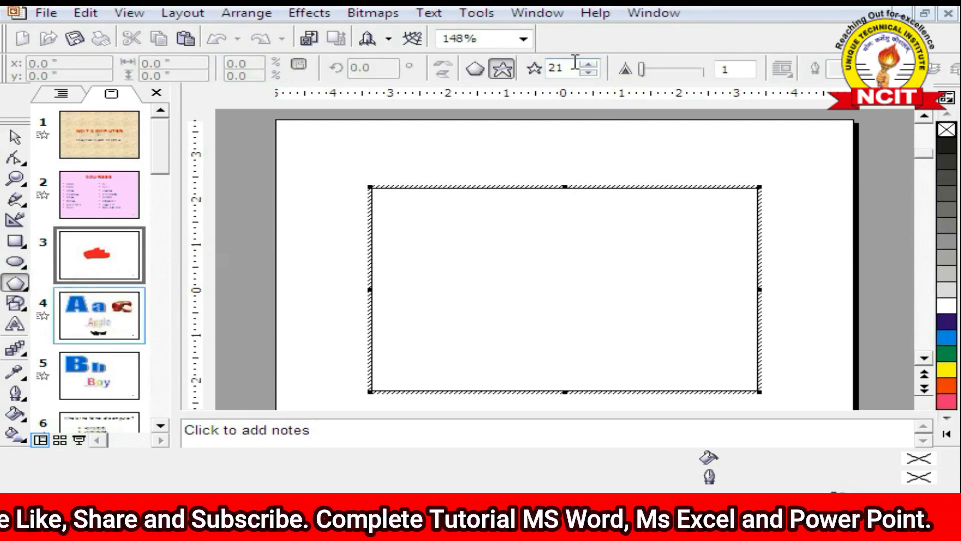
left_click(588, 63)
left_click(588, 64)
left_click(588, 63)
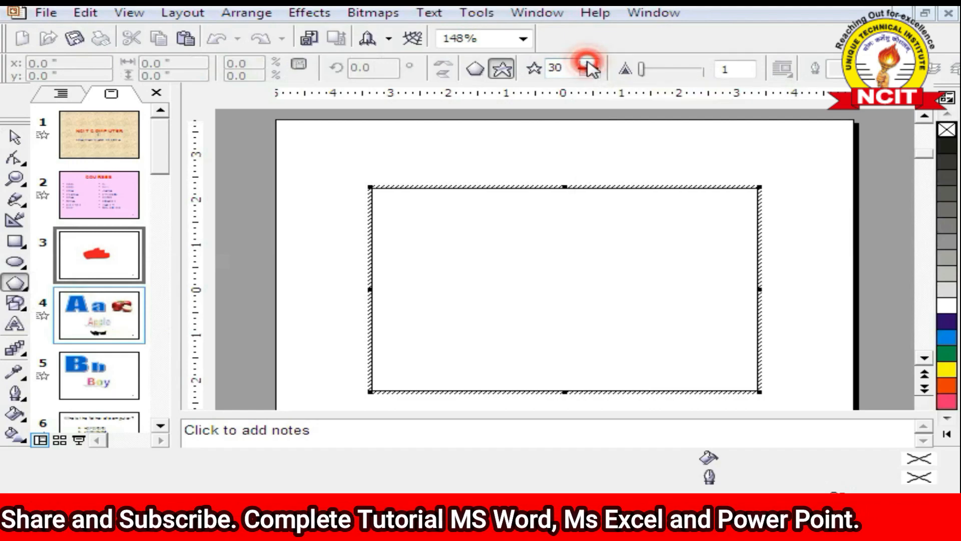
left_click_drag(522, 248, 619, 326)
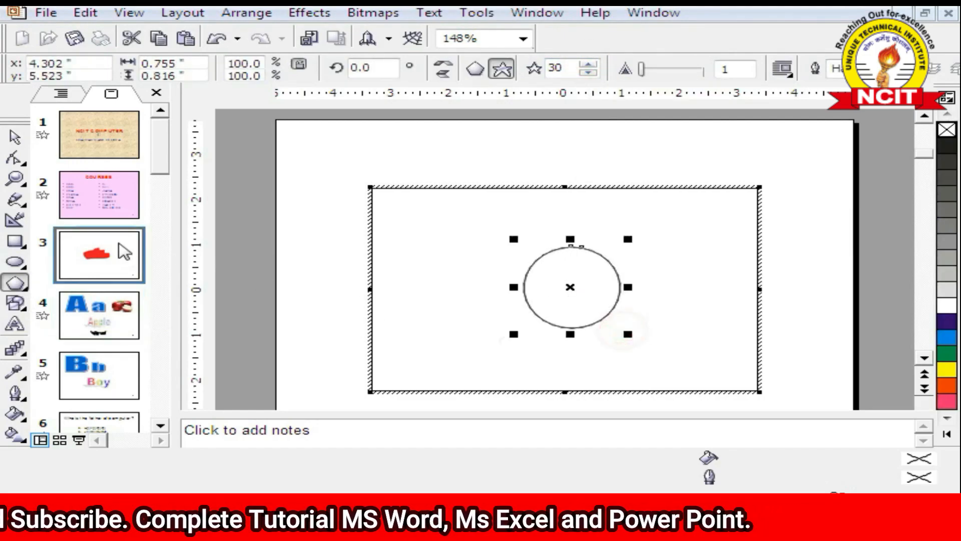
left_click(14, 159)
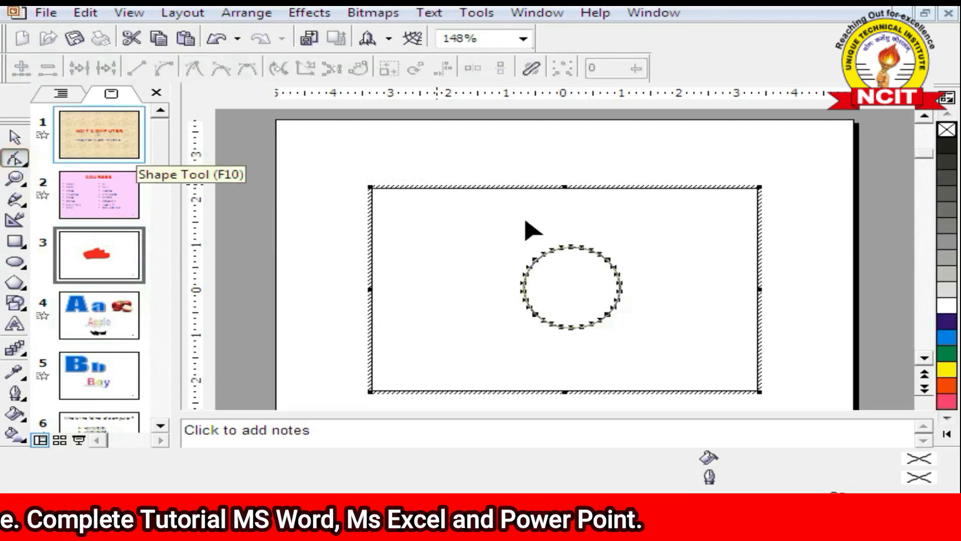
mouse_move(546, 260)
left_mouse_down()
mouse_move(530, 279)
mouse_move(569, 318)
mouse_move(606, 326)
left_mouse_up()
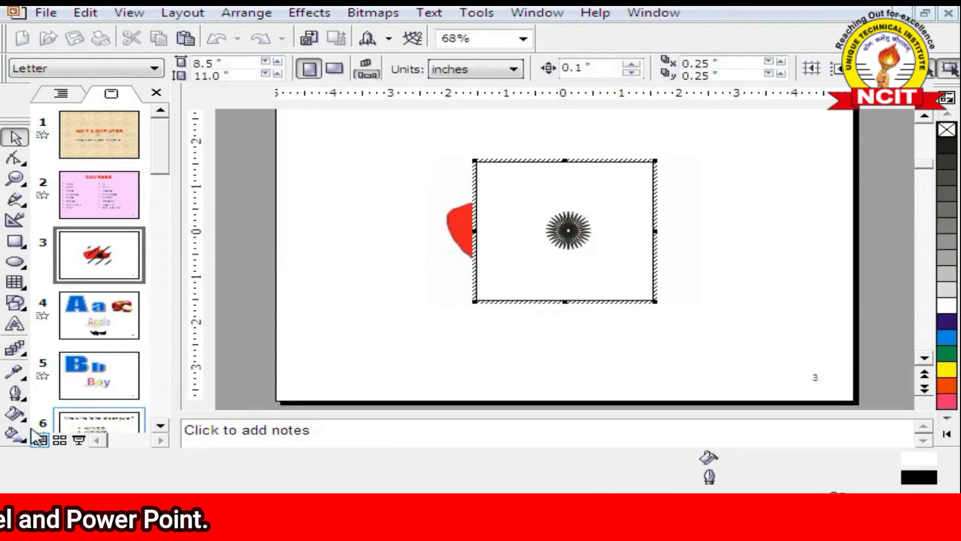
Step: Zoom out to 36% and back in to 72% on the starburst inside the embedded graphic's frame
left_click(14, 179)
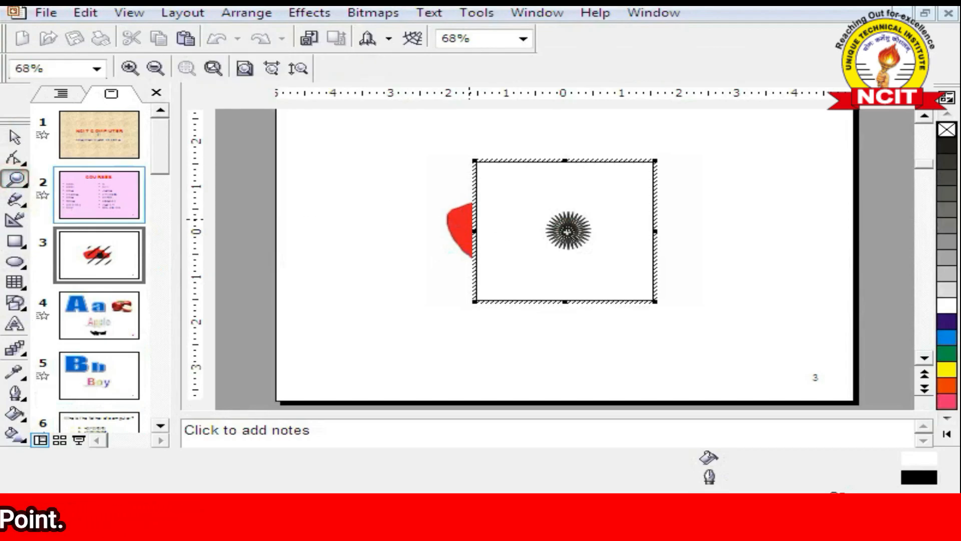
right_click(566, 214)
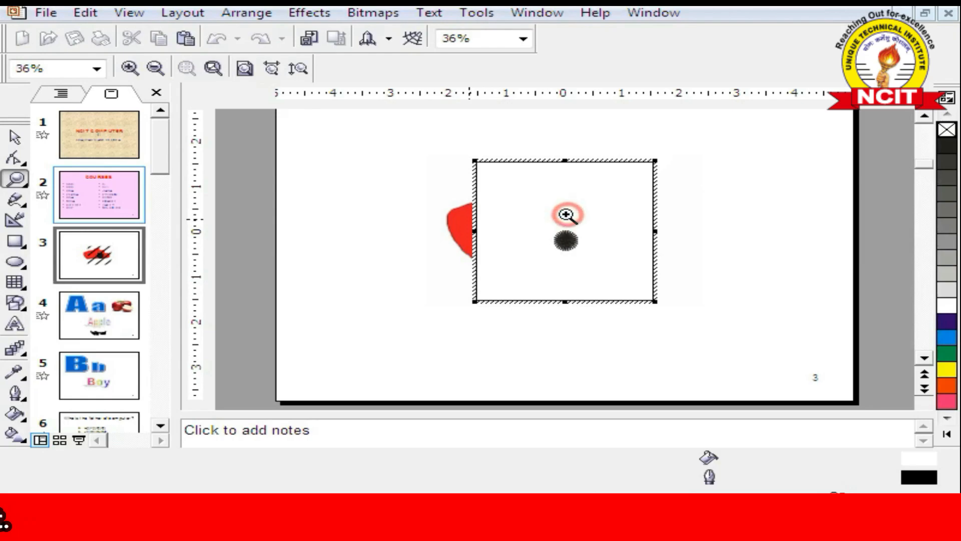
left_click(566, 240)
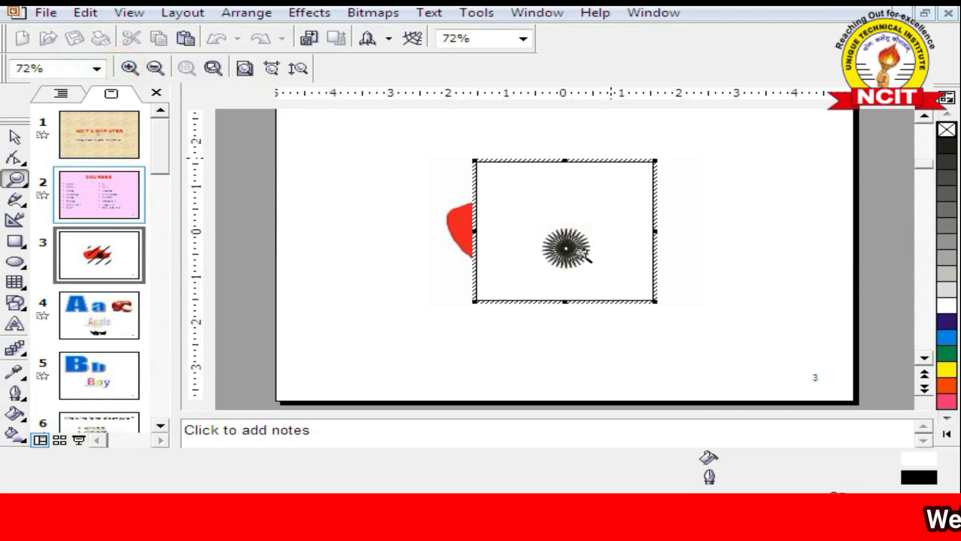
Step: Enlarge the embedded CorelDRAW frame diagonally to give the starburst more drawing room, and magnify the starburst to 224%
left_click(571, 261)
left_click(538, 204)
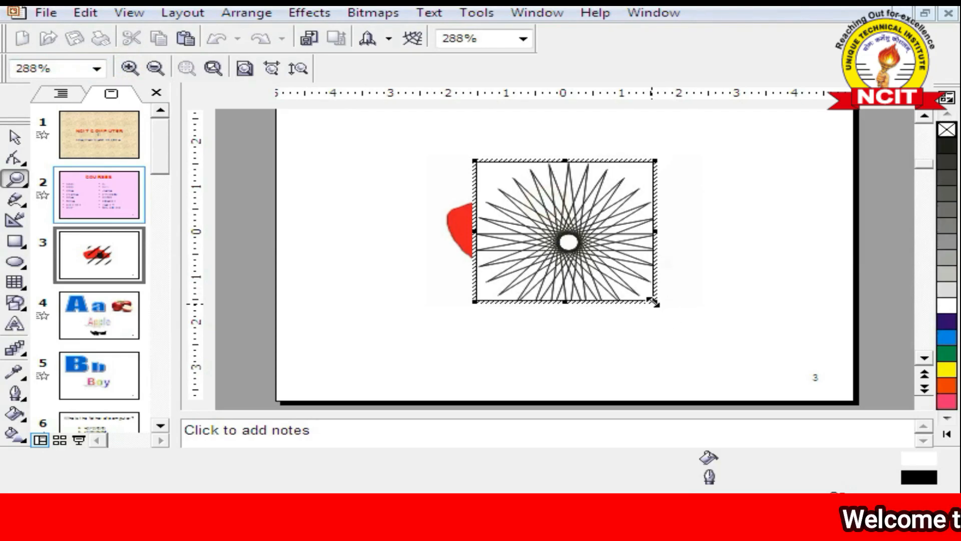
left_click_drag(652, 302, 751, 365)
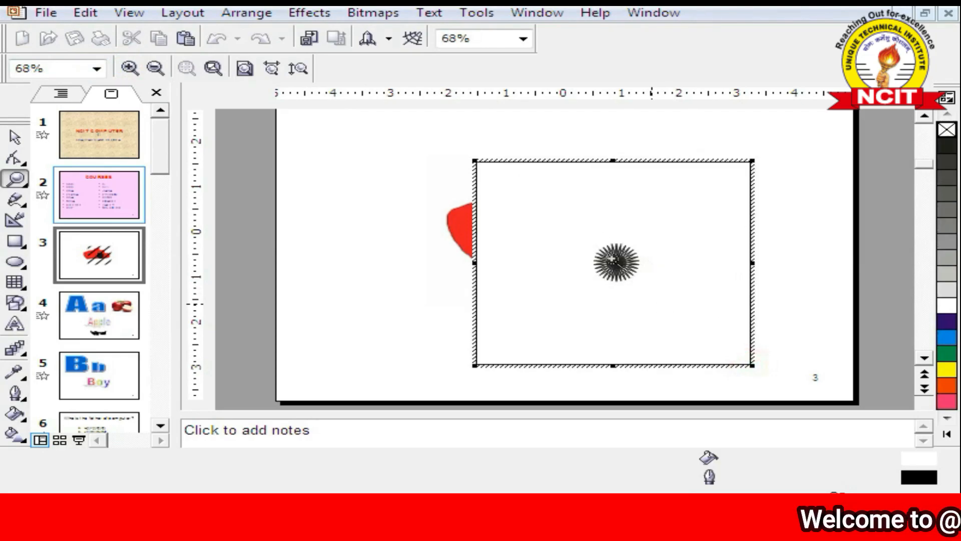
left_click(623, 274)
left_click(129, 67)
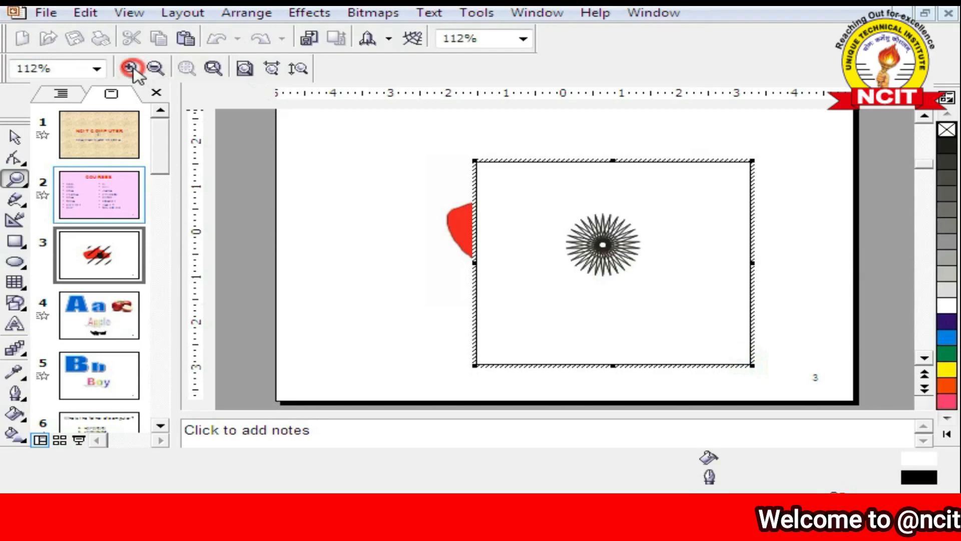
left_click(579, 235)
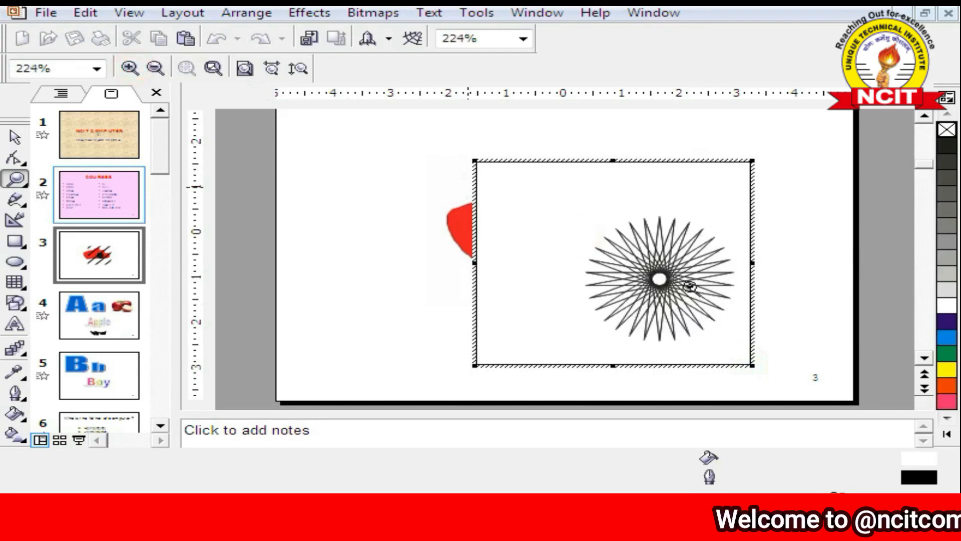
Step: Fill the starburst with orange-red and reshape its nodes into a denser, layered spiky pattern
left_click(15, 136)
left_click(626, 273)
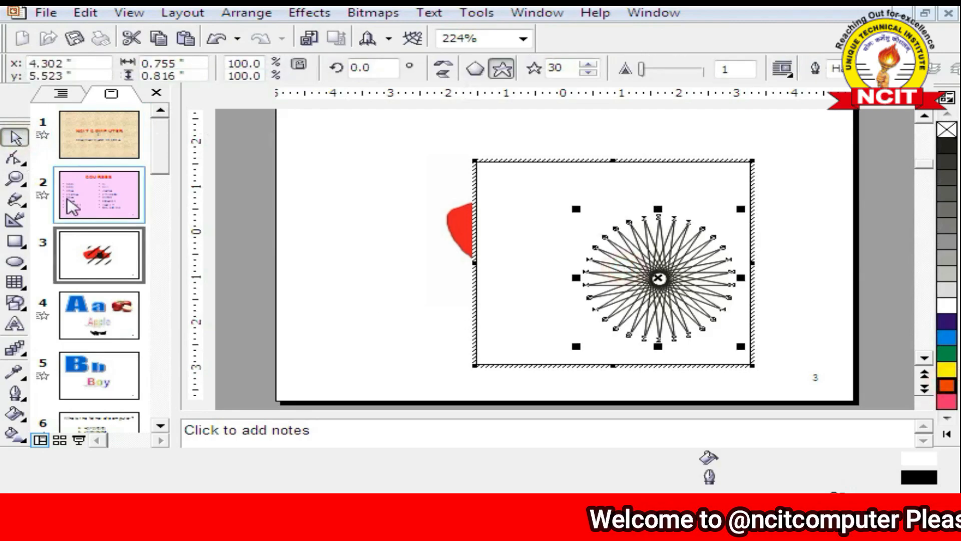
left_click(15, 158)
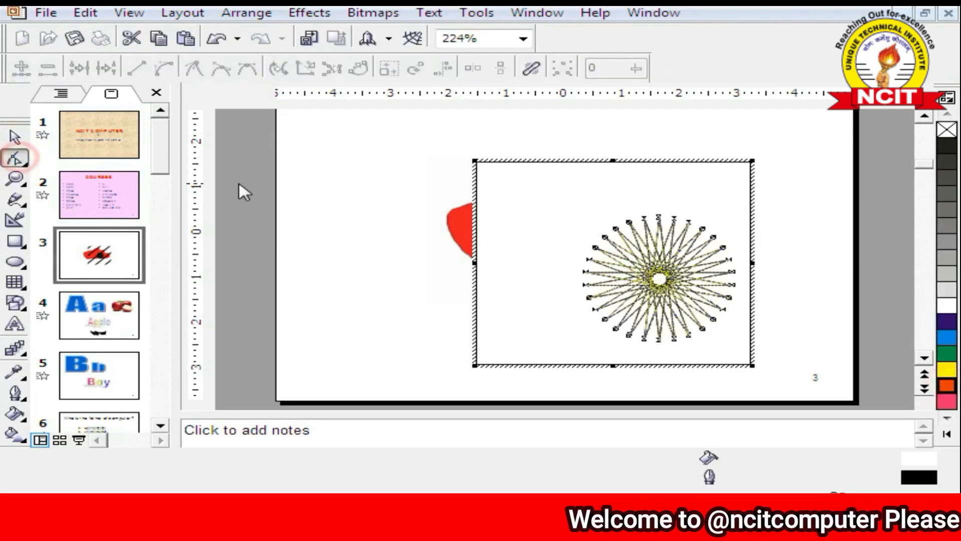
left_click(611, 257)
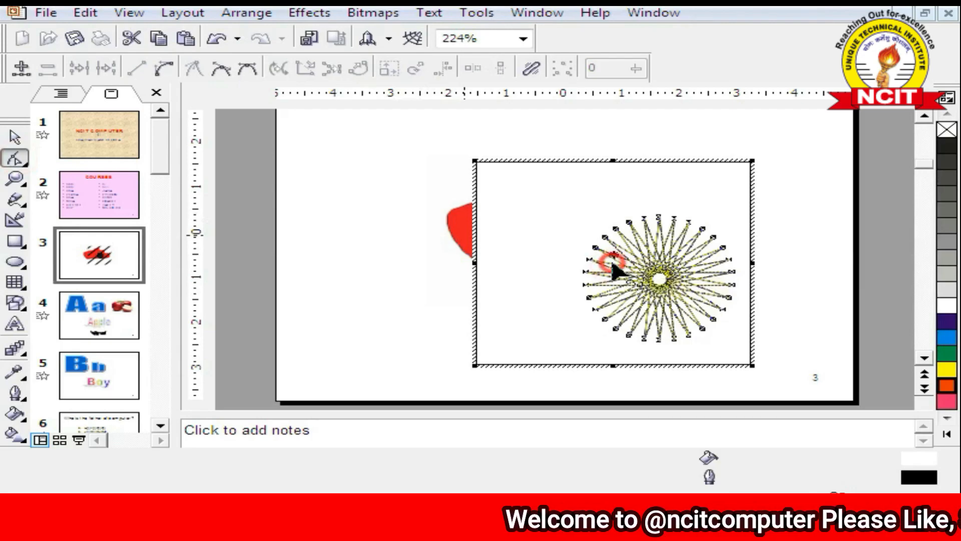
left_click(627, 275)
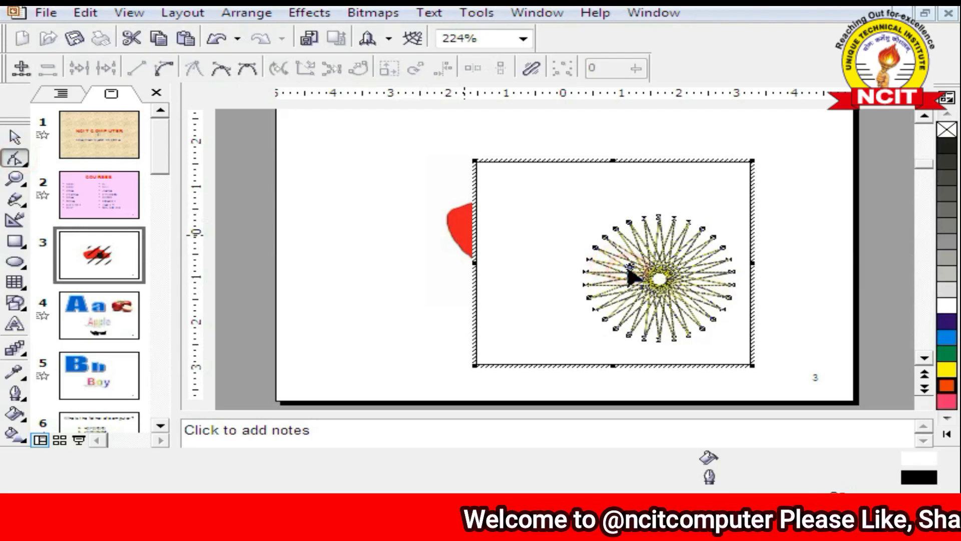
mouse_move(628, 278)
left_mouse_down()
mouse_move(617, 277)
mouse_move(626, 294)
left_mouse_up()
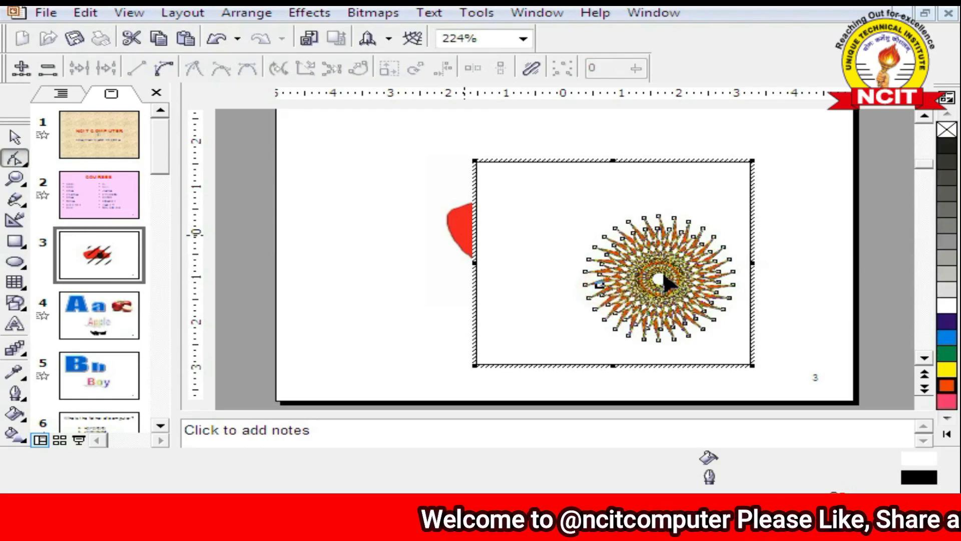
left_click_drag(713, 237, 717, 247)
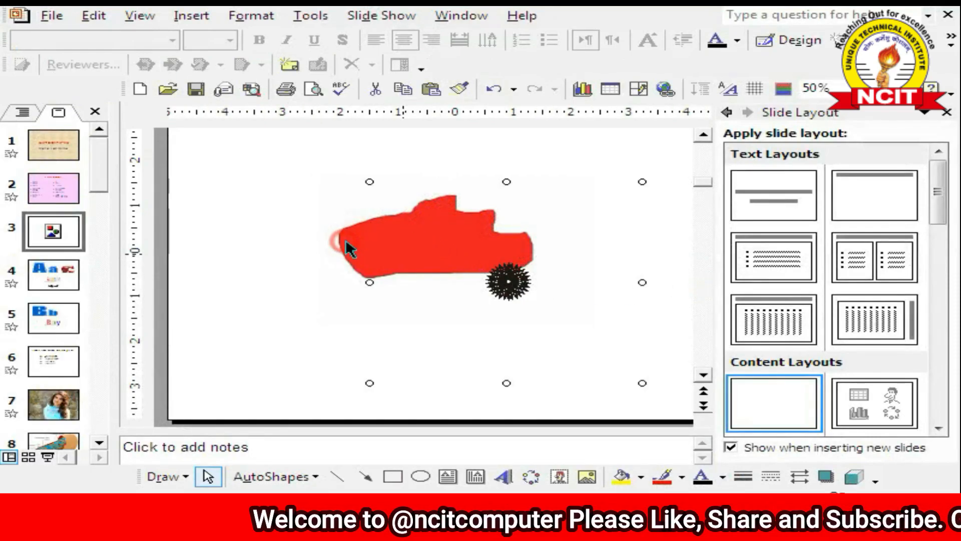
Step: Delete the red Paint drawing from slide 3, keeping the starburst object
left_click(50, 189)
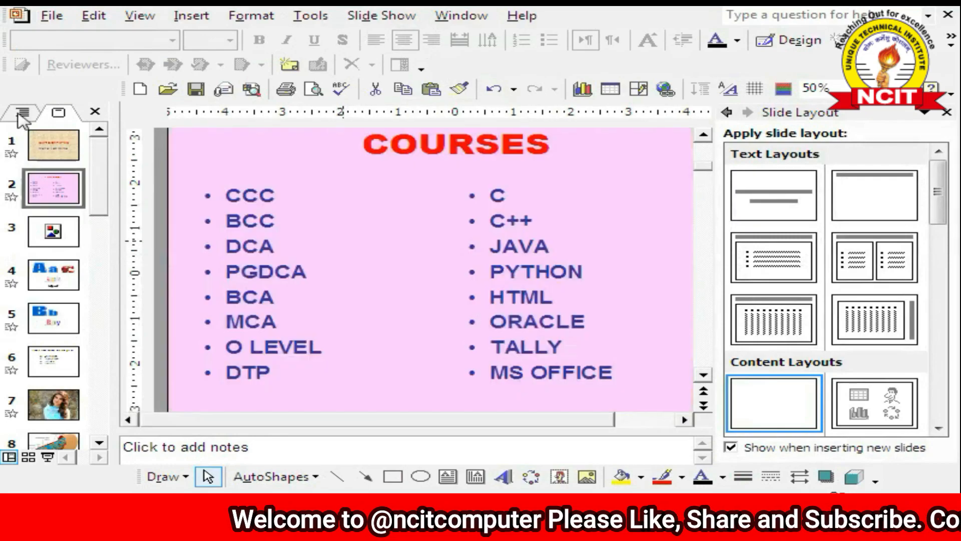
left_click(33, 225)
left_click(353, 262)
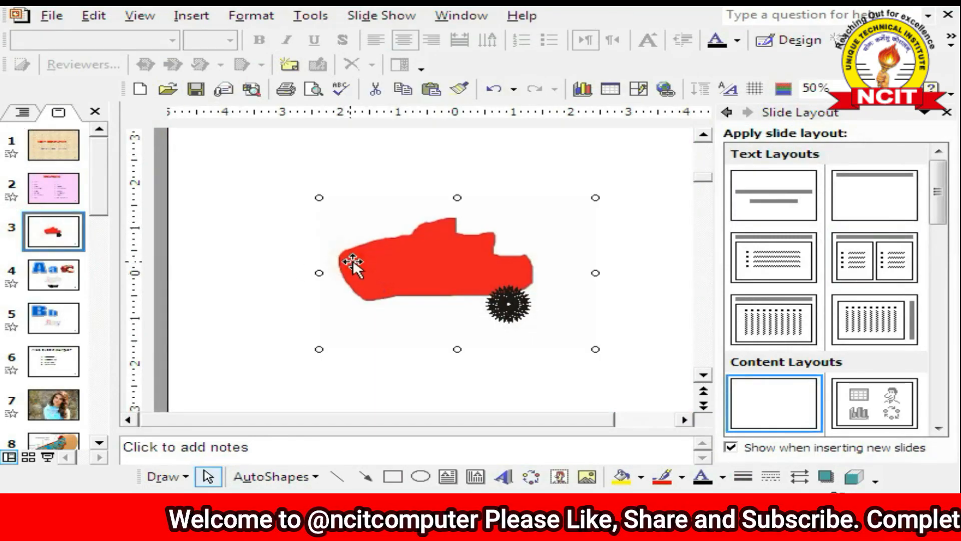
key("Delete")
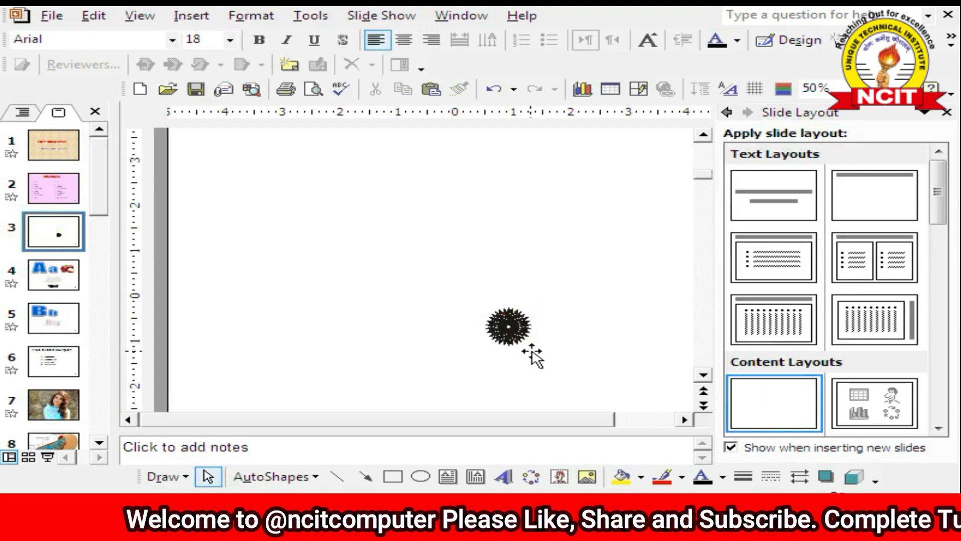
Step: Enlarge the starburst object on slide 3 to about 7.7 inches wide and set the slide zoom to 100%
left_click(518, 338)
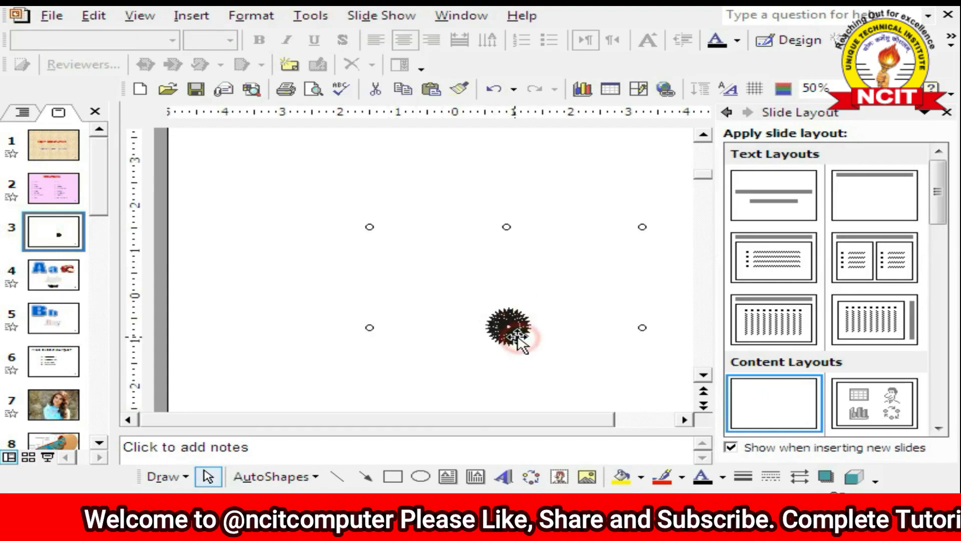
left_click_drag(369, 226, 280, 146)
left_click_drag(641, 286, 695, 295)
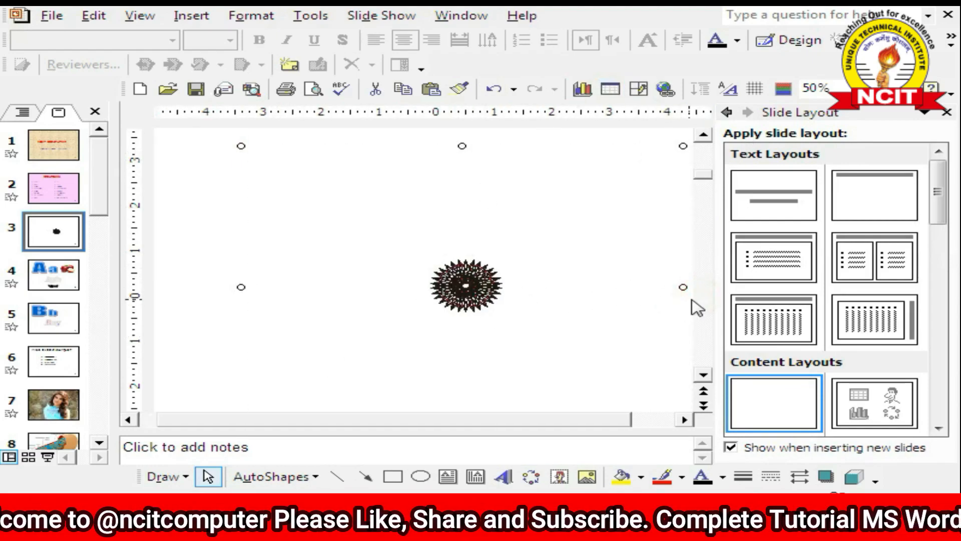
left_click(703, 376)
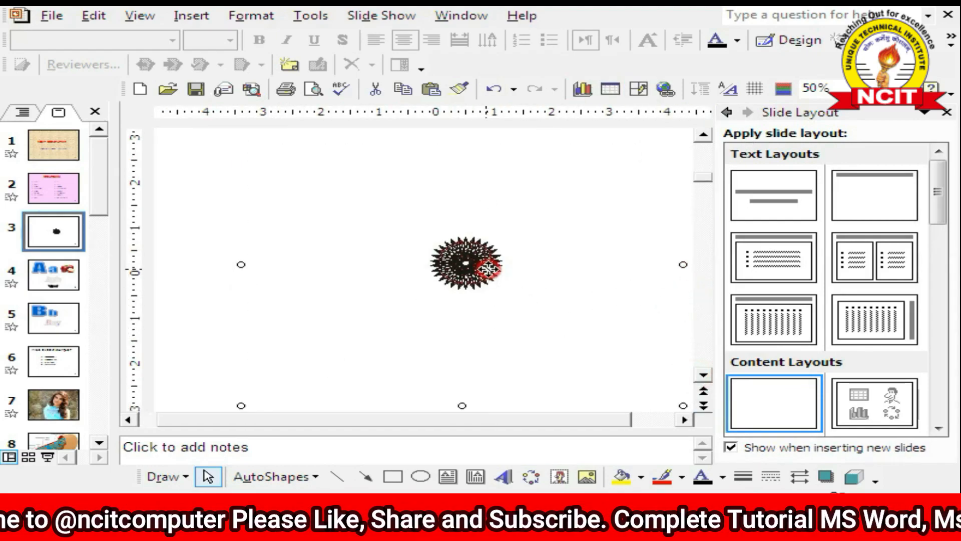
left_click(845, 88)
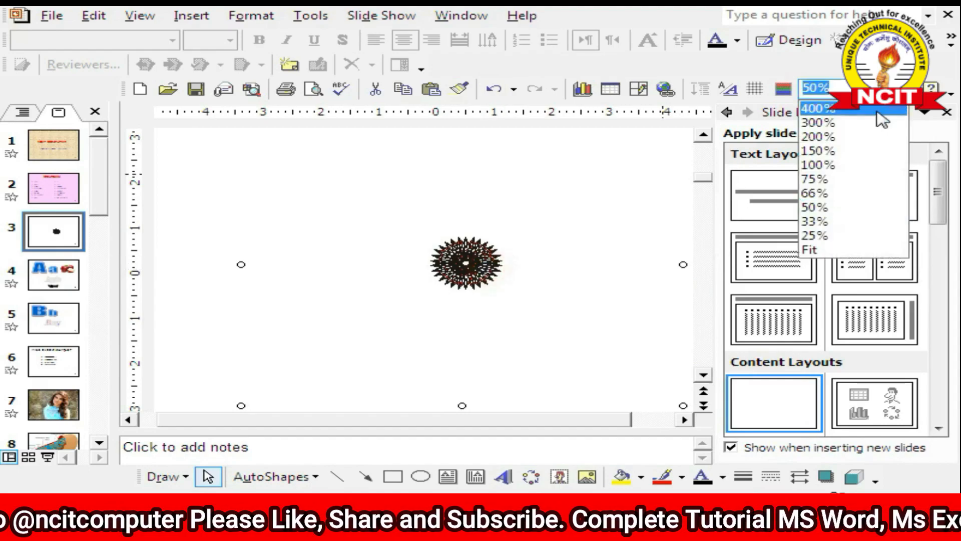
left_click(816, 164)
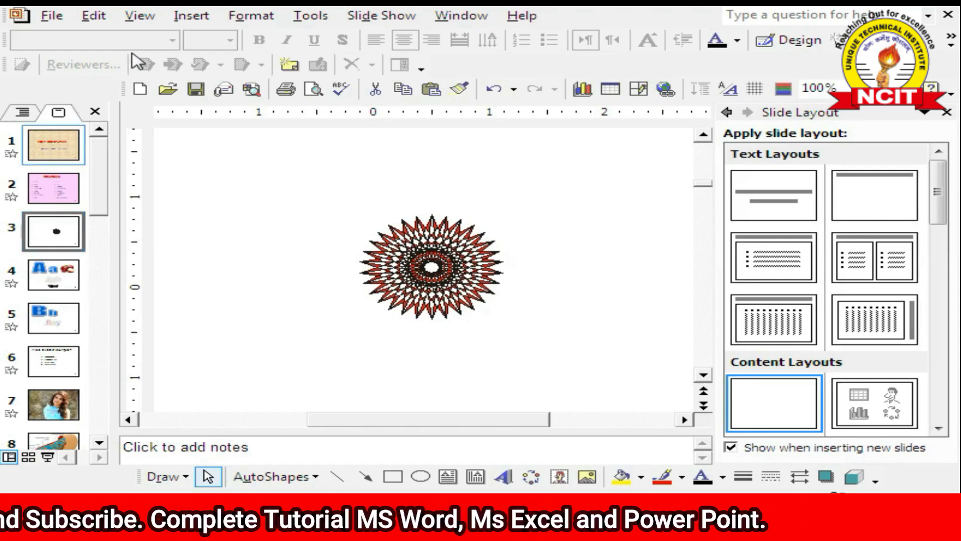
left_click(171, 17)
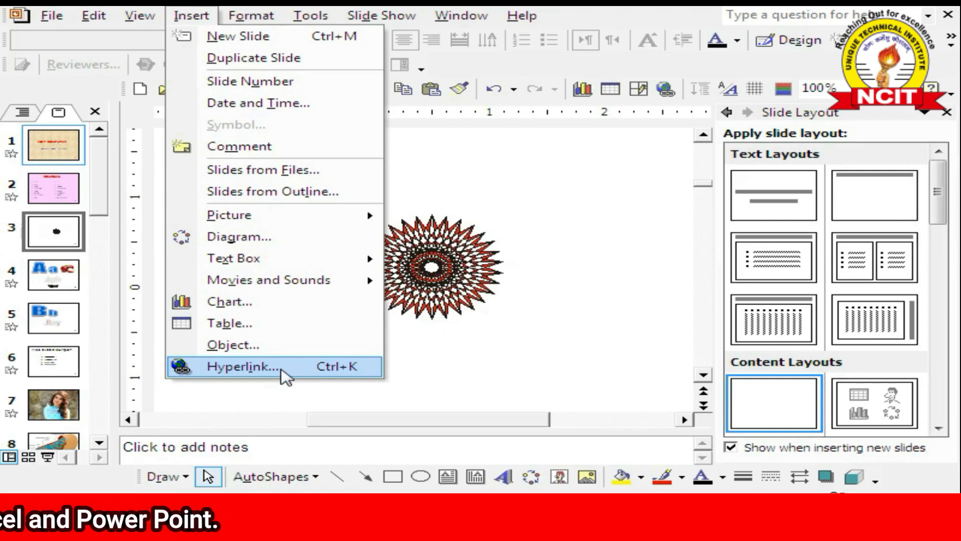
left_click(608, 346)
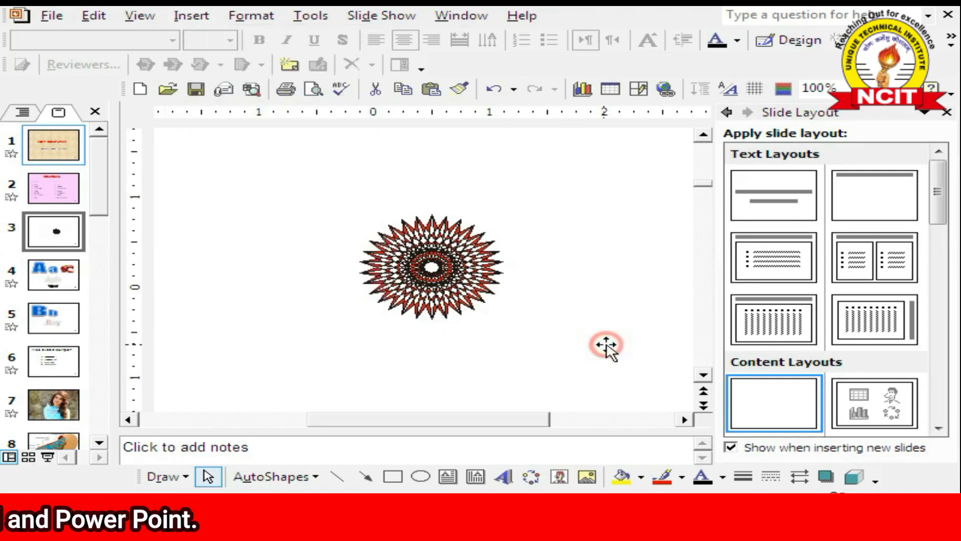
left_click(189, 18)
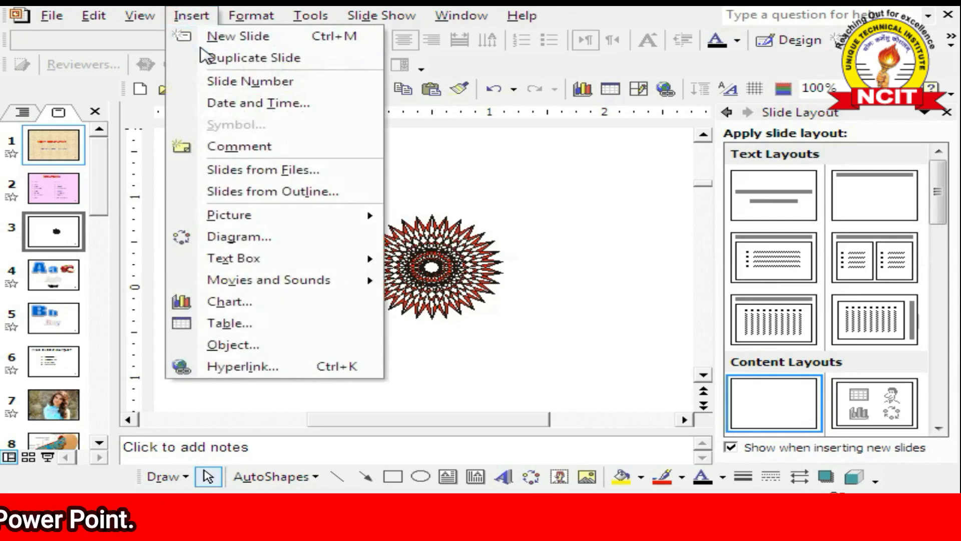